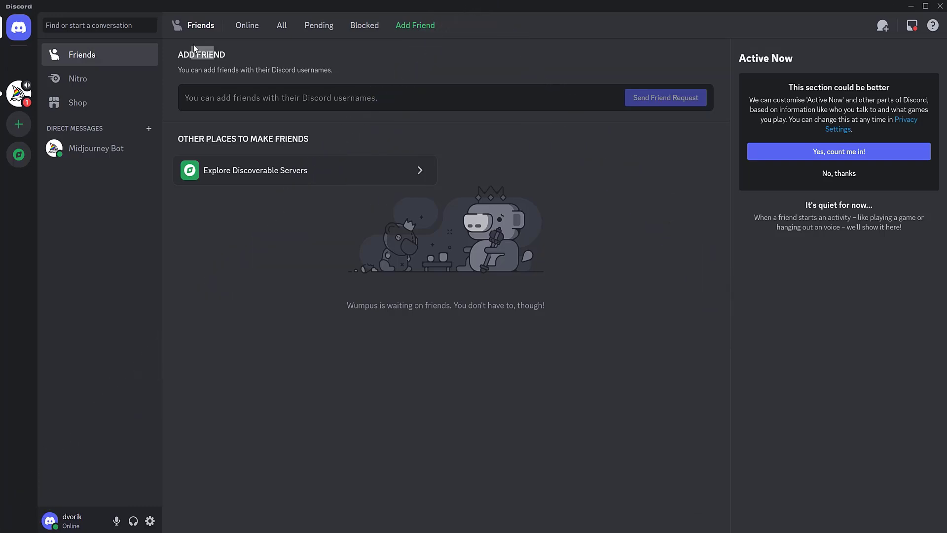
# Open the Midjourney server and browse the images posted in the newbies-190 channel.
pyautogui.click(19, 93)
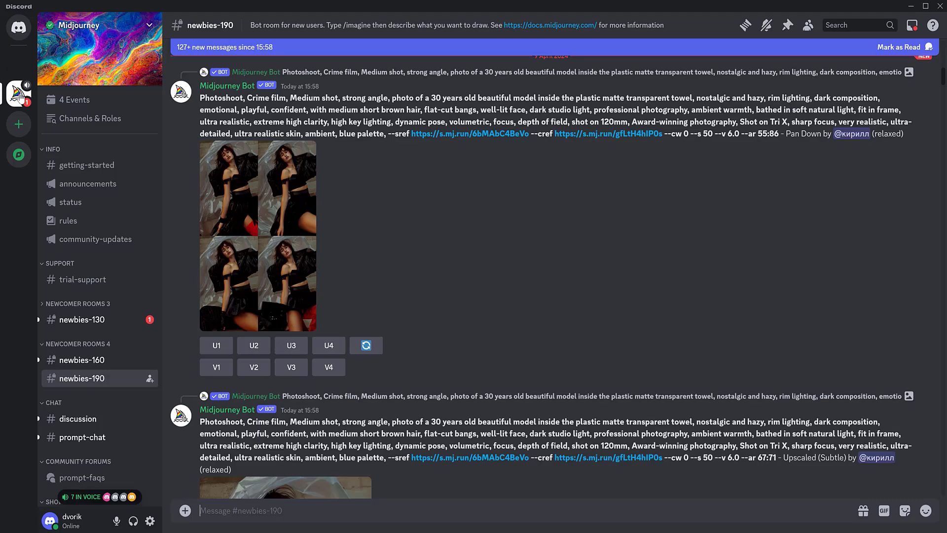
pyautogui.scroll(-10, 944, 90)
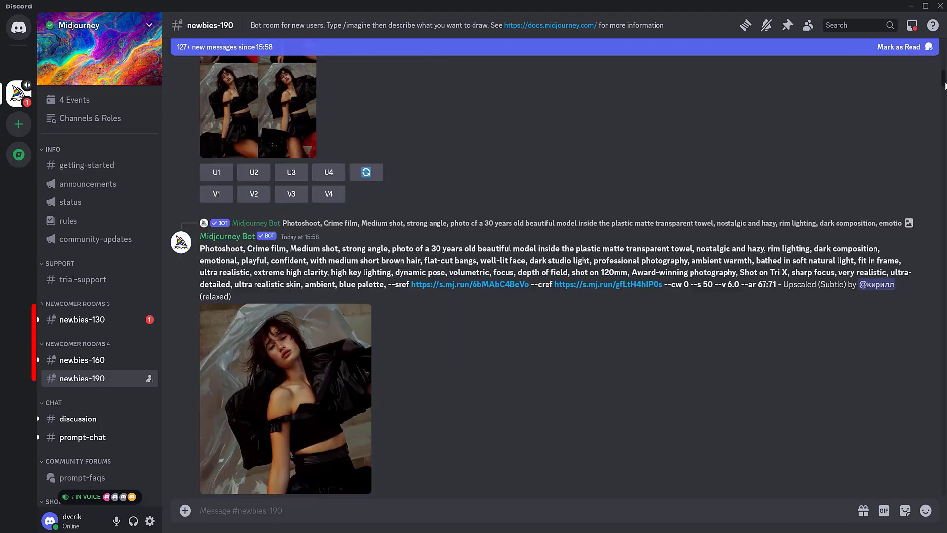
pyautogui.scroll(-10, 944, 90)
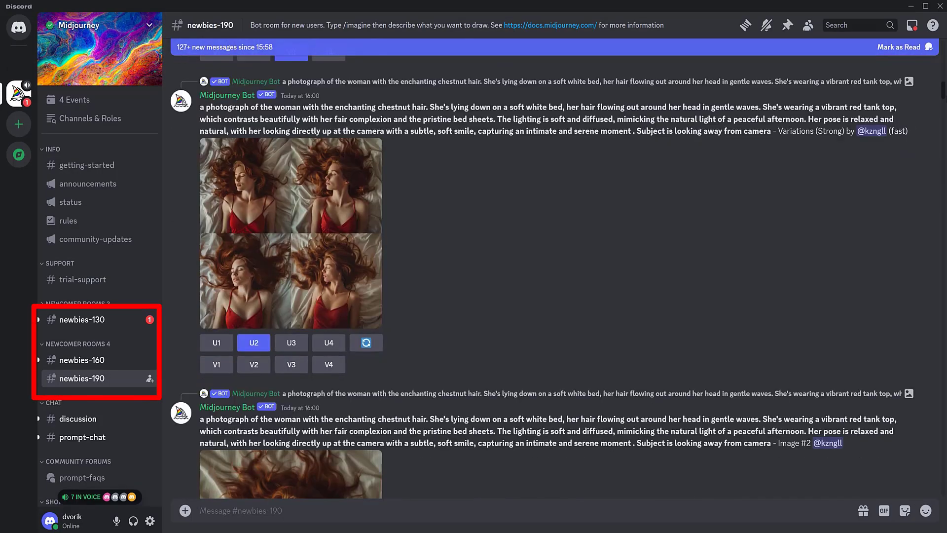
pyautogui.scroll(-10, 555, 271)
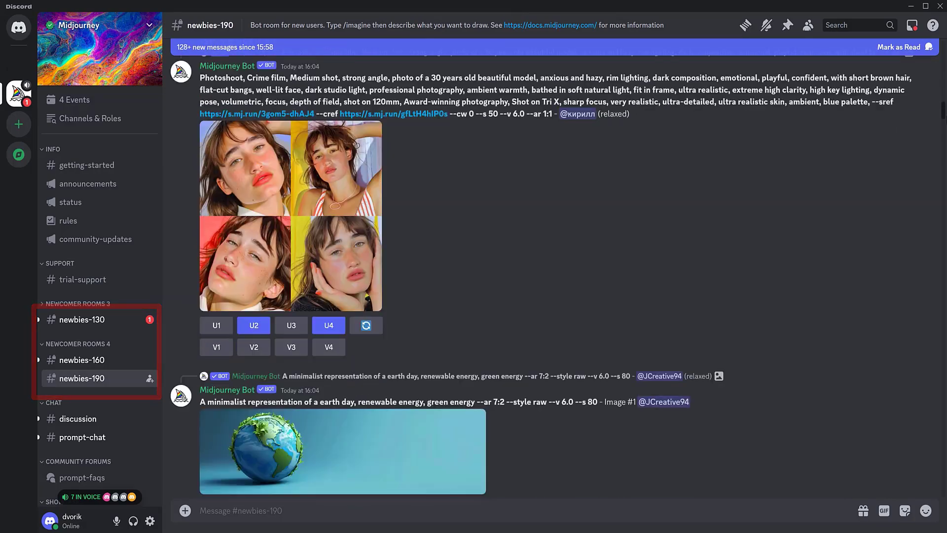
pyautogui.scroll(-10, 944, 126)
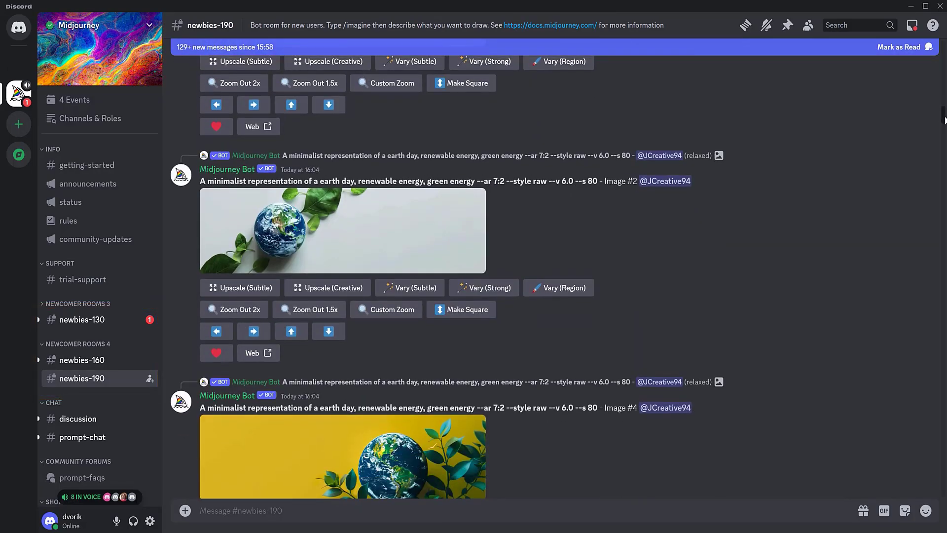
pyautogui.scroll(-10, 944, 127)
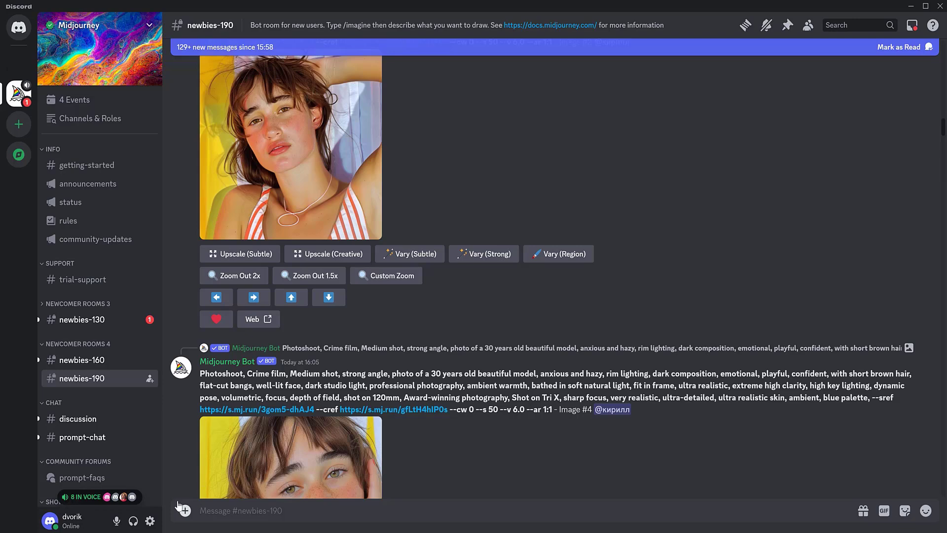
# Generate images in the newbies-190 channel with /imagine and the prompt "dinosaur in a spacesuit on the moon".
pyautogui.write('/')
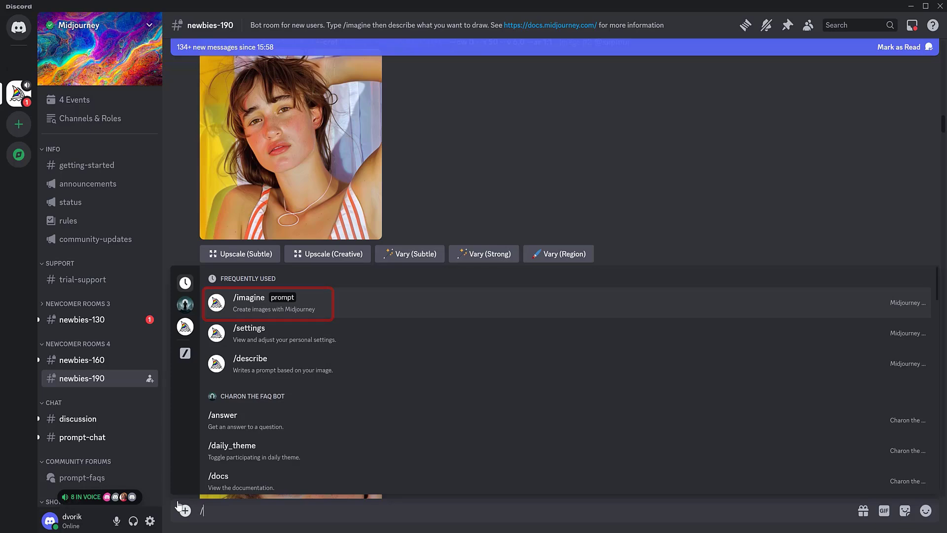
pyautogui.write('imagine')
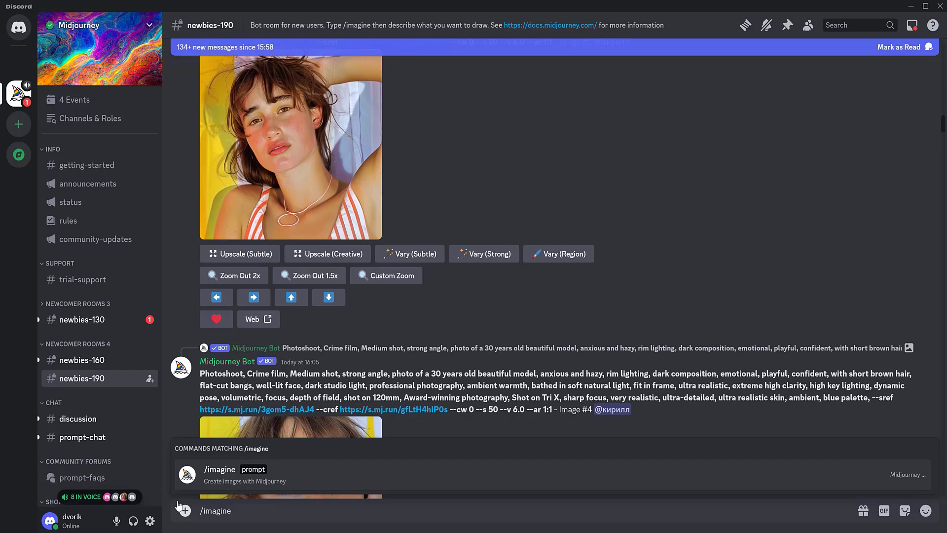
pyautogui.press('Return')
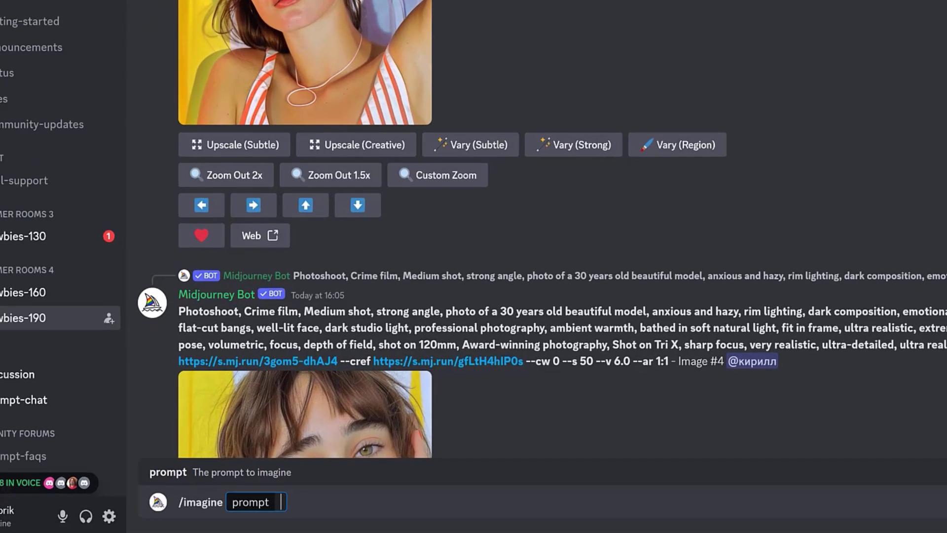
pyautogui.write('dinosaur in a spacesuit on the moon')
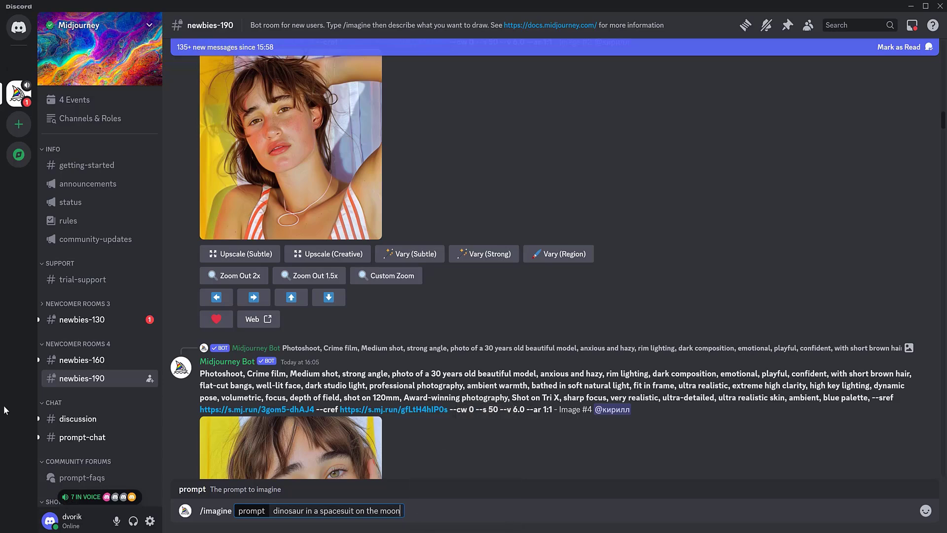
pyautogui.press('Return')
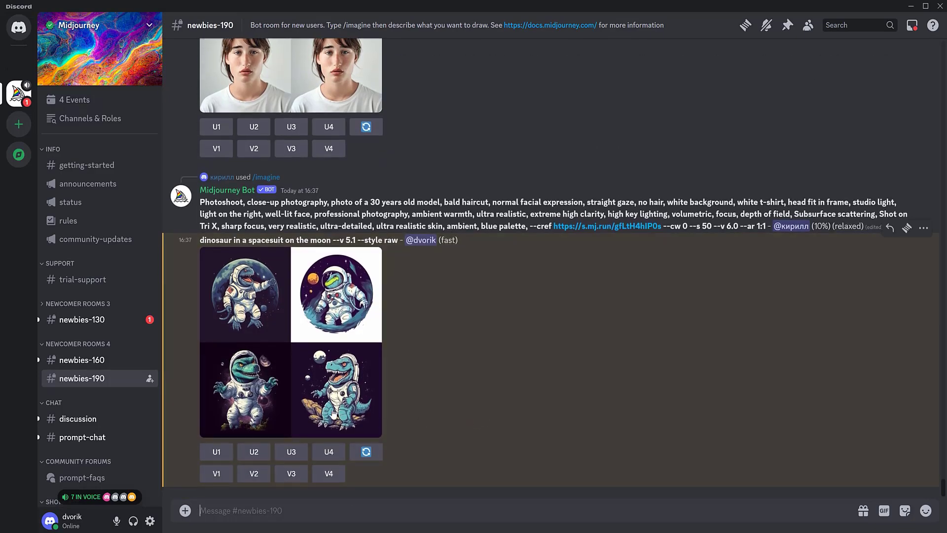
# View the generated dinosaur grid at full size in the browser, and return to its message in the channel.
pyautogui.click(312, 390)
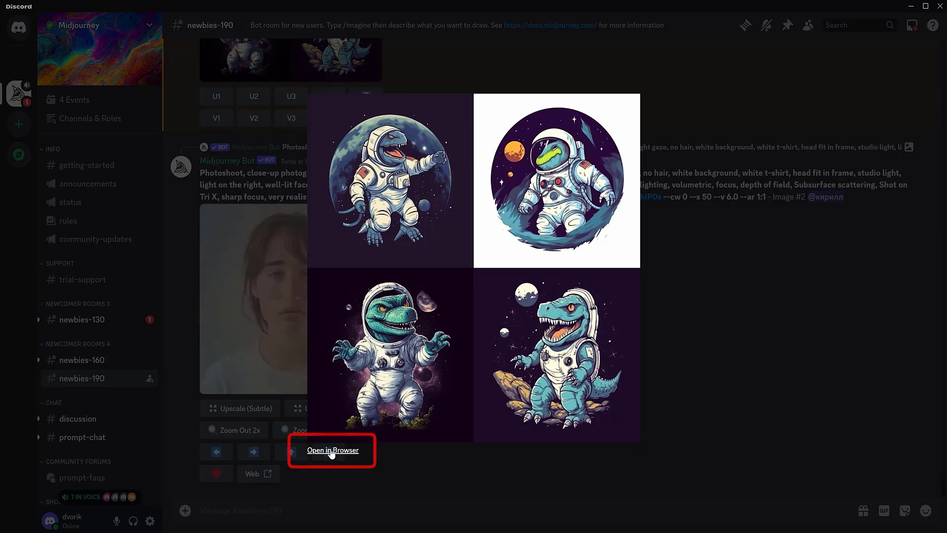
pyautogui.click(331, 451)
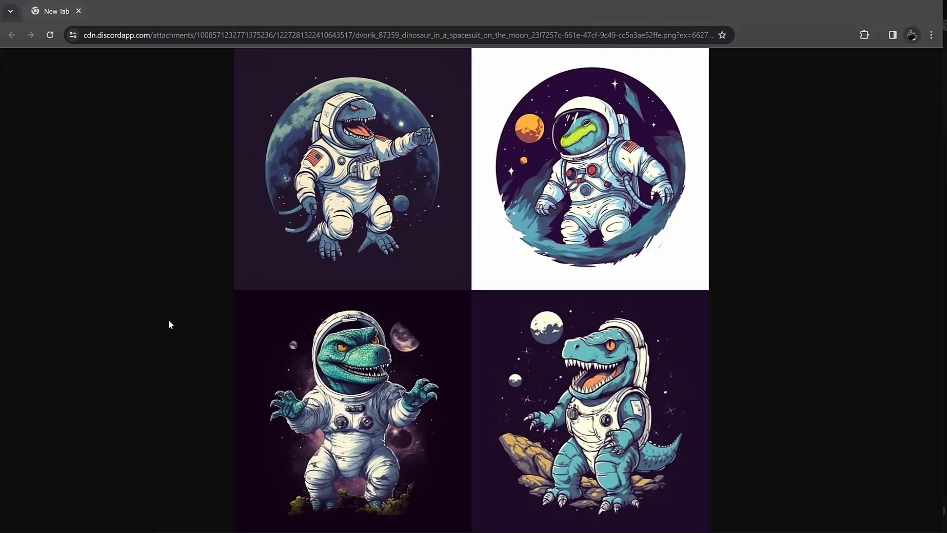
pyautogui.hotkey('alt', 'Tab')
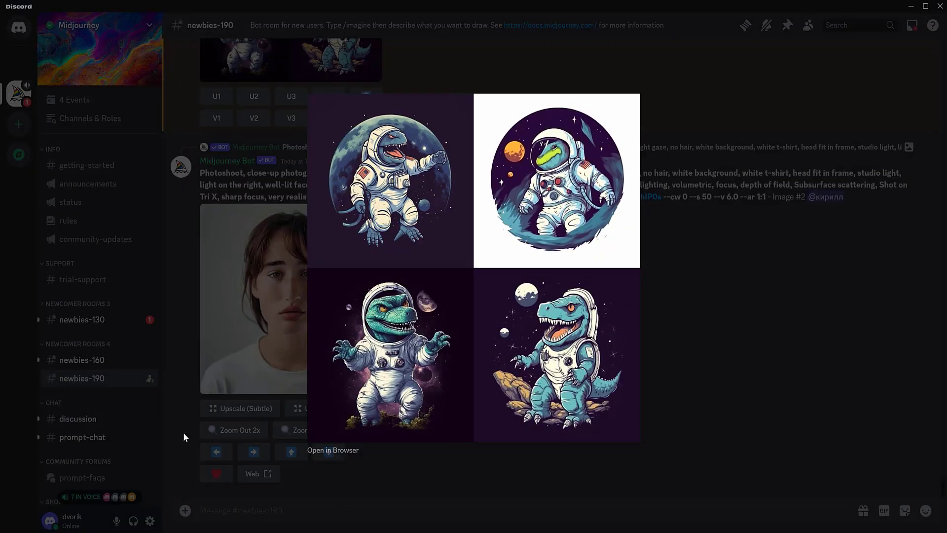
pyautogui.click(174, 380)
pyautogui.scroll(10, 182, 379)
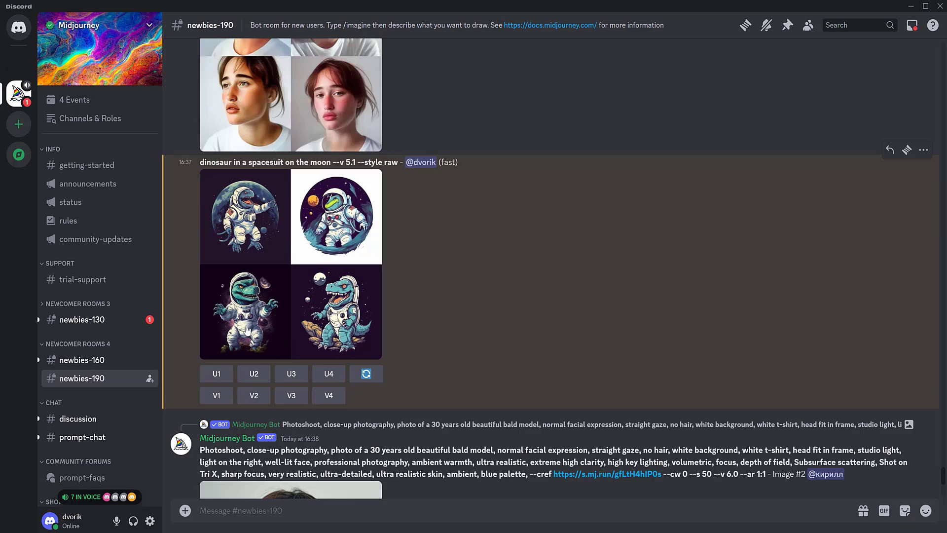
# Upscale the third image of the dinosaur grid and view the result enlarged.
pyautogui.click(290, 376)
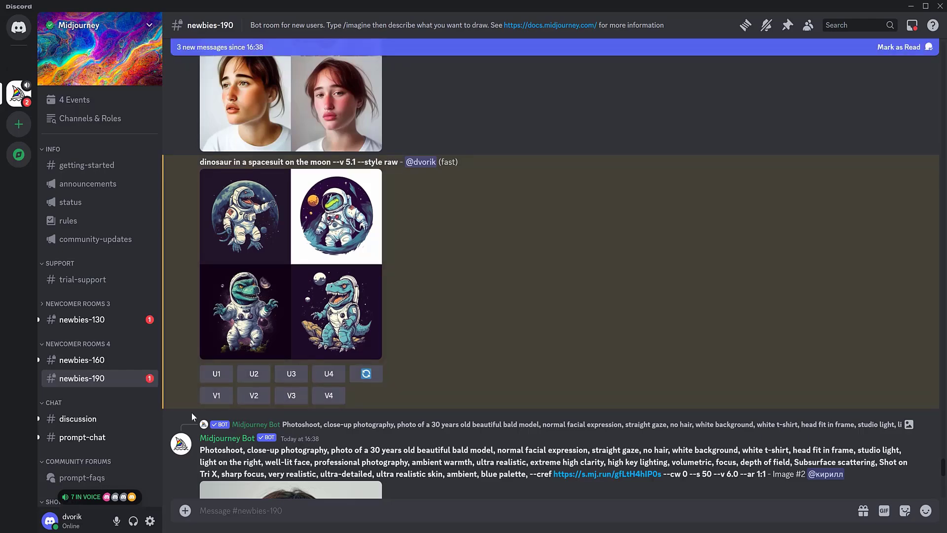
pyautogui.scroll(-20, 191, 416)
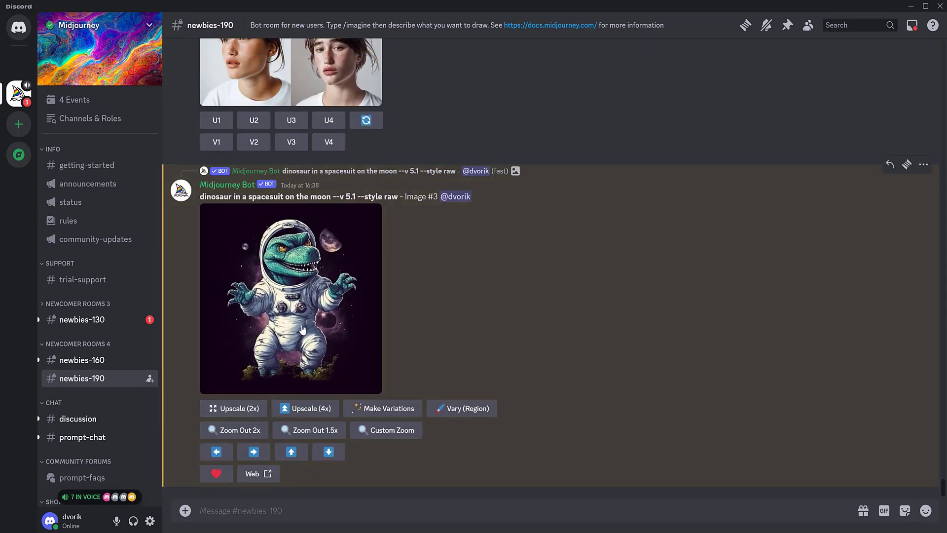
pyautogui.click(304, 309)
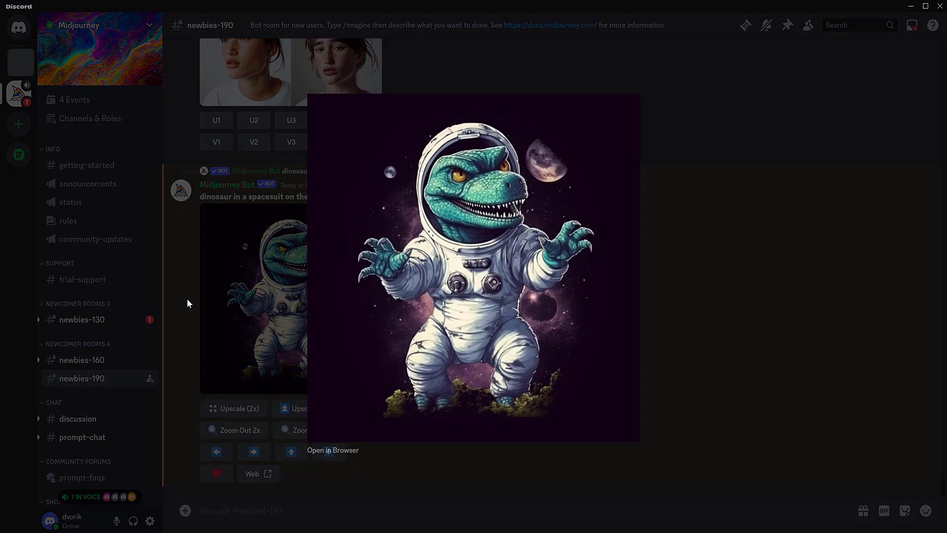
pyautogui.click(188, 303)
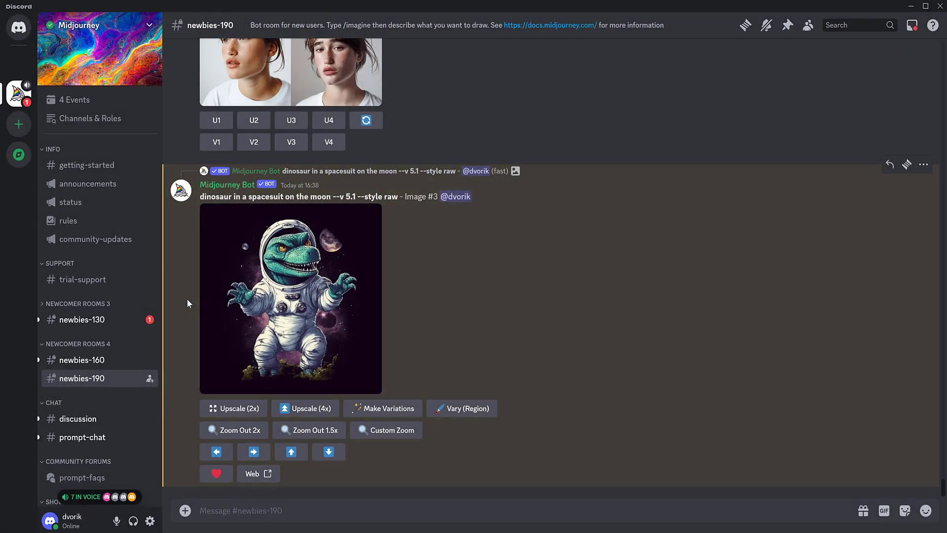
# Create variations of the fourth image in the original dinosaur grid and view the new grid enlarged.
pyautogui.scroll(10, 188, 302)
pyautogui.scroll(15, 188, 303)
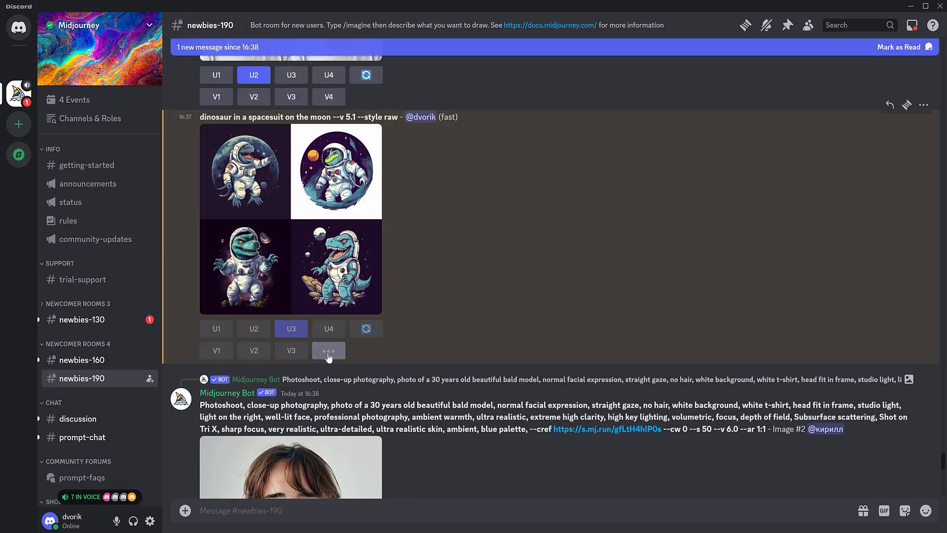
pyautogui.scroll(-15, 262, 393)
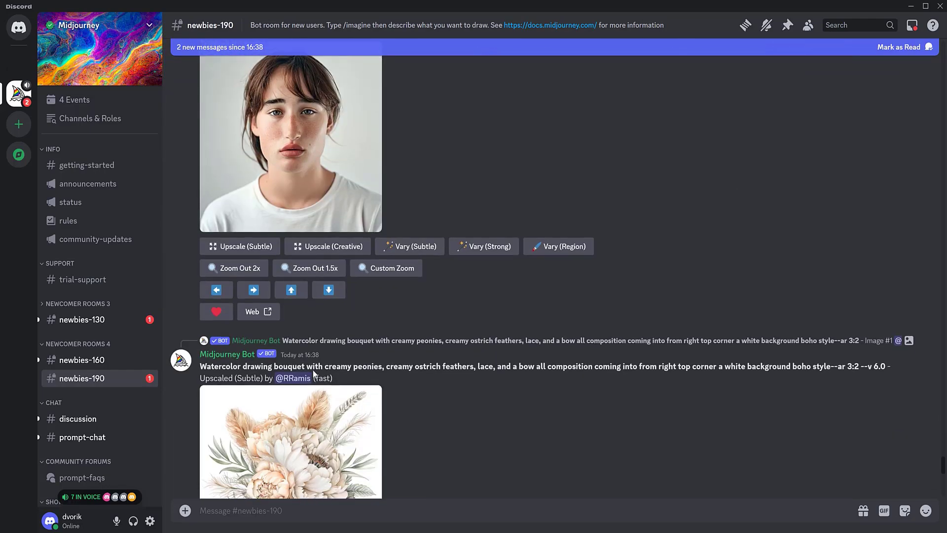
pyautogui.scroll(-15, 262, 393)
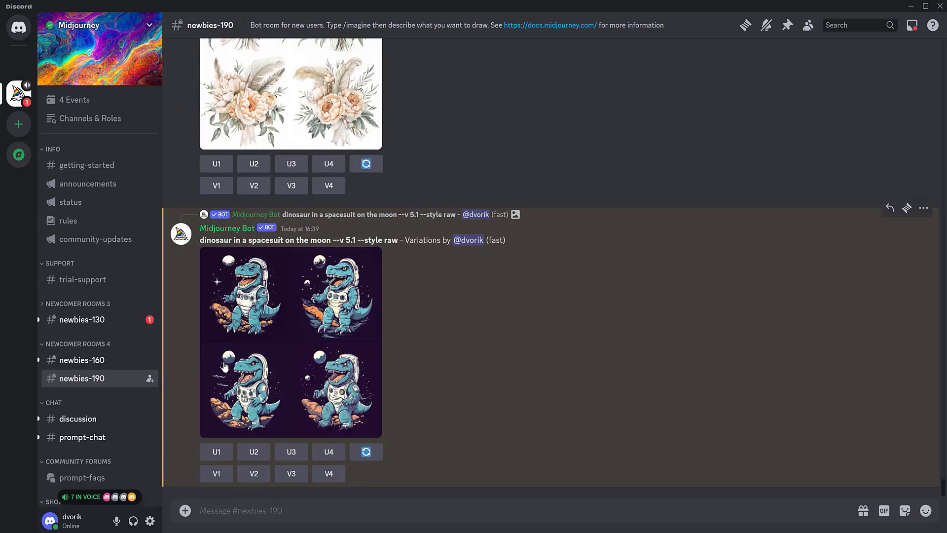
pyautogui.click(297, 356)
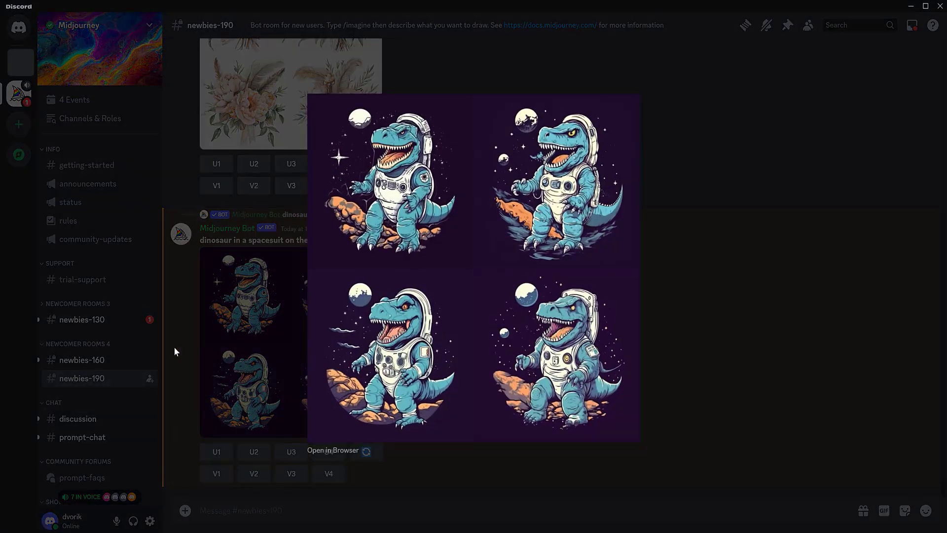
pyautogui.click(175, 350)
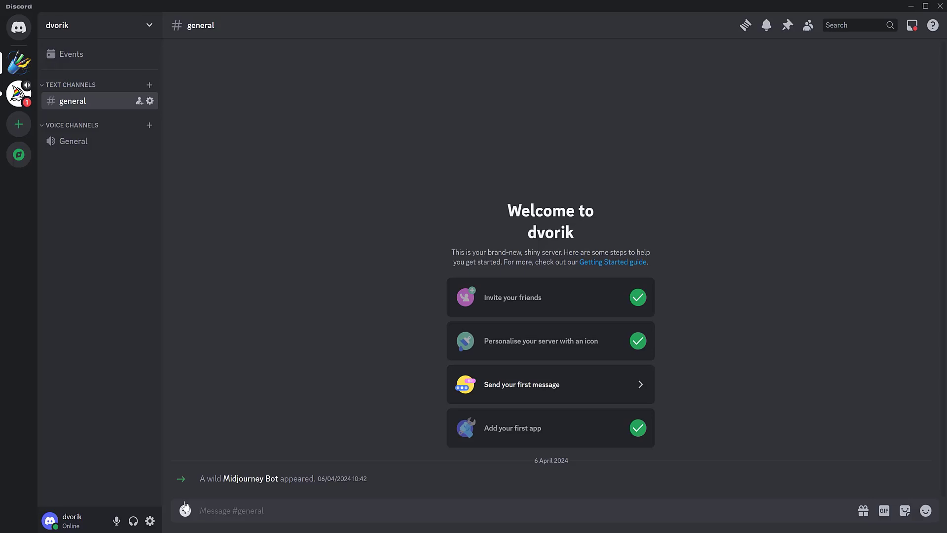
# Generate images in the personal server's general channel with /imagine and the prompt "dinosaur in a spacesuit on the moon".
pyautogui.write('/')
pyautogui.click(249, 302)
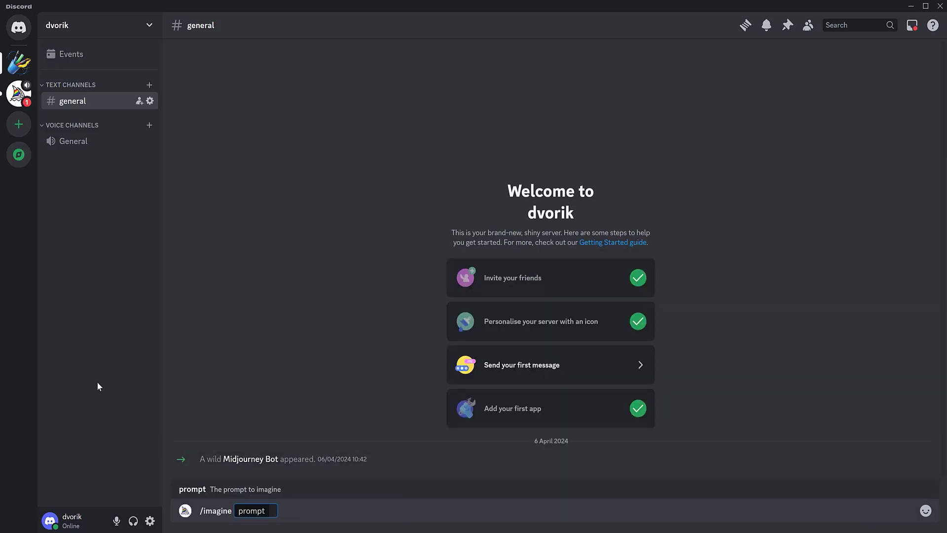
pyautogui.write('dinosaur in a spacesuit on the moon')
pyautogui.press('Return')
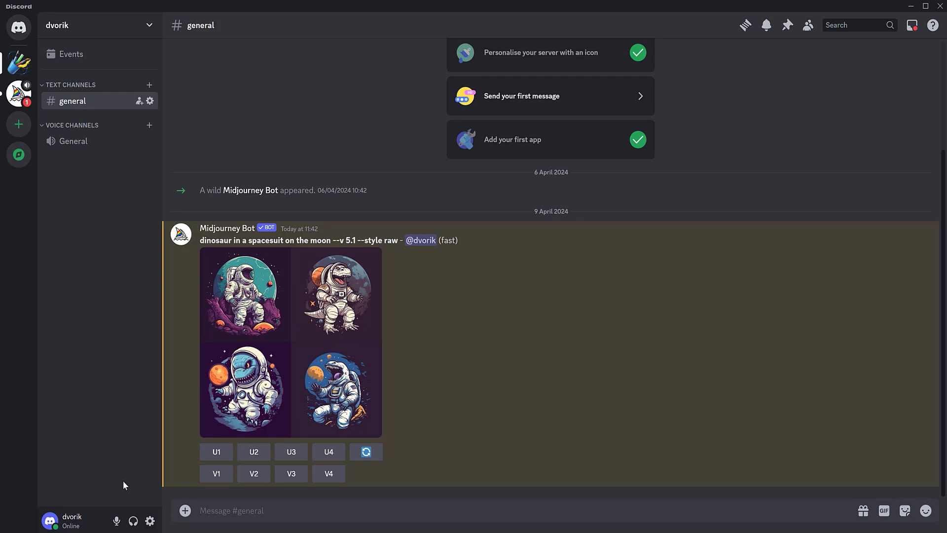
# Generate images with /imagine and the prompt "the girl with green hair watering flowers", and view the resulting grid enlarged.
pyautogui.write('/')
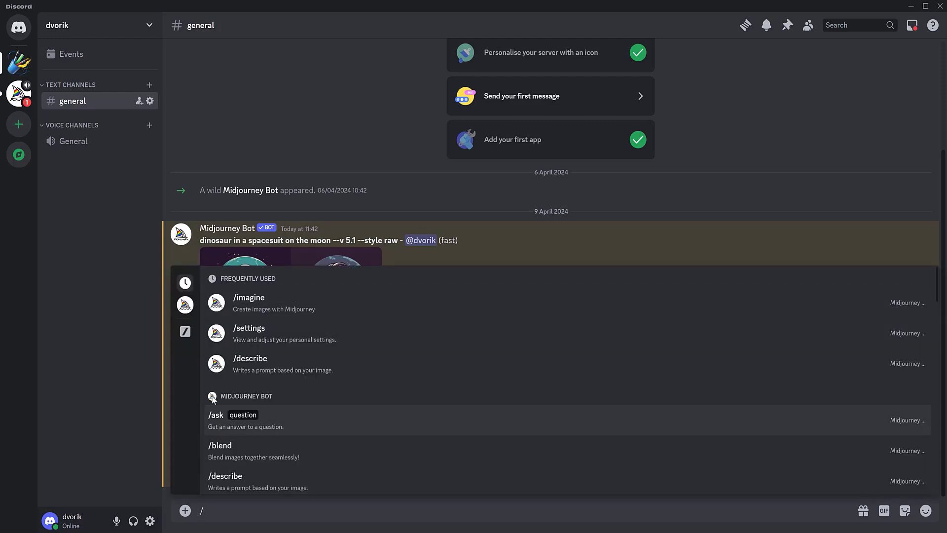
pyautogui.click(254, 305)
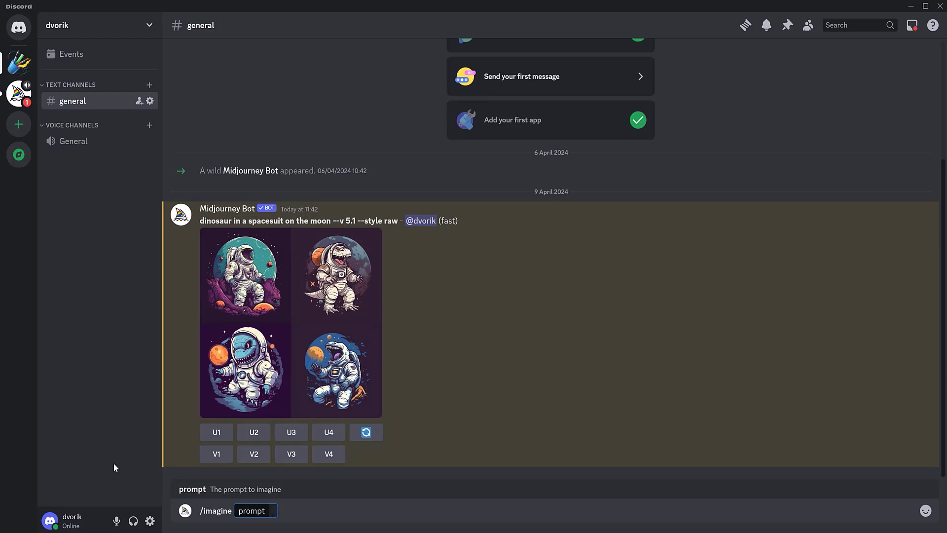
pyautogui.write('the girl with green hair watering flowers')
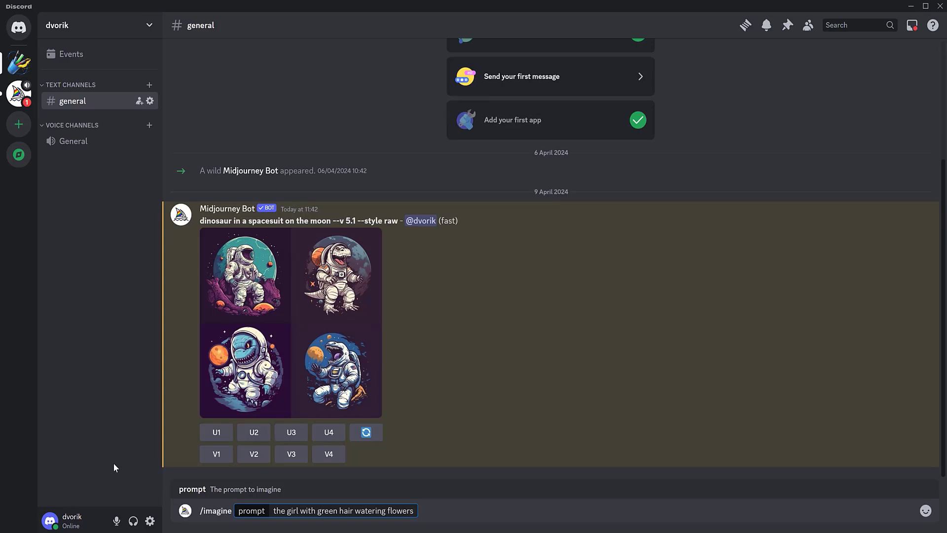
pyautogui.press('Return')
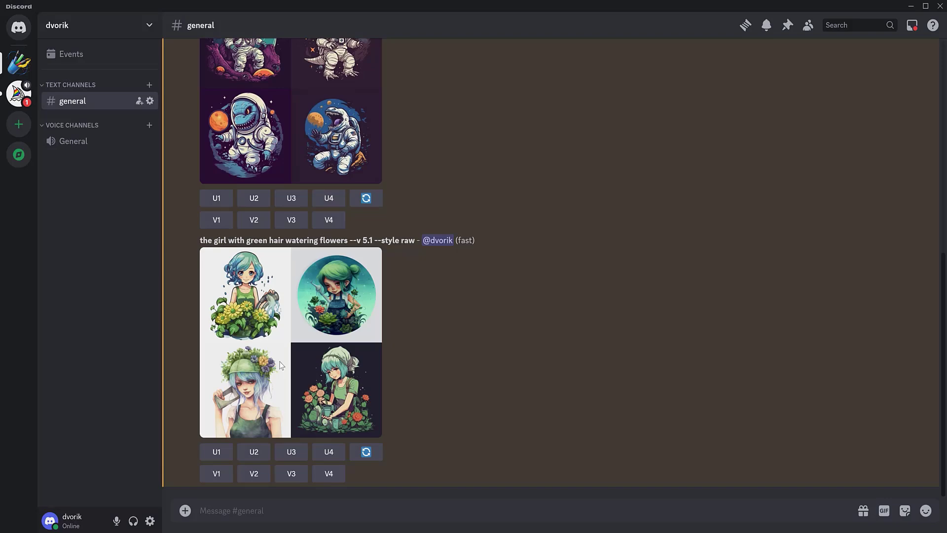
pyautogui.click(281, 365)
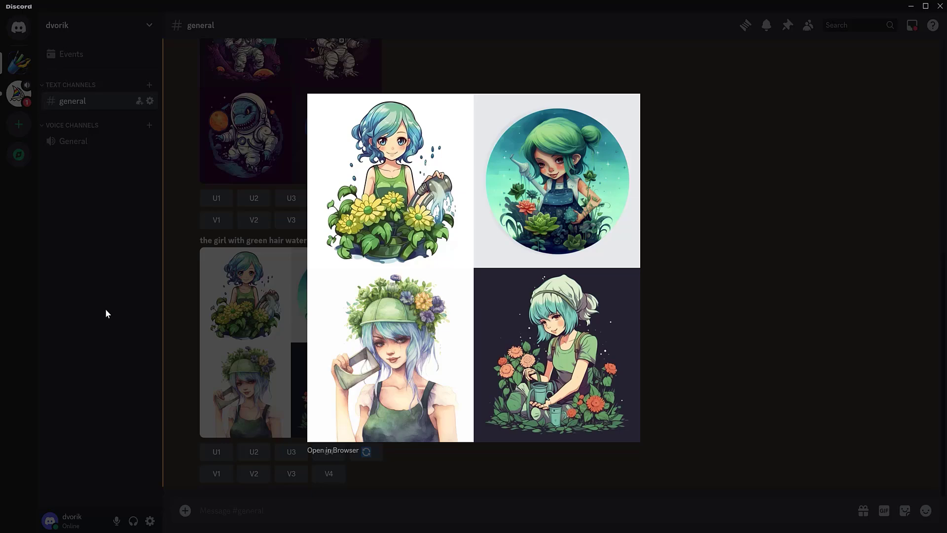
pyautogui.click(106, 310)
# Upscale the first image of the green-haired girl grid and view the result enlarged.
pyautogui.click(216, 451)
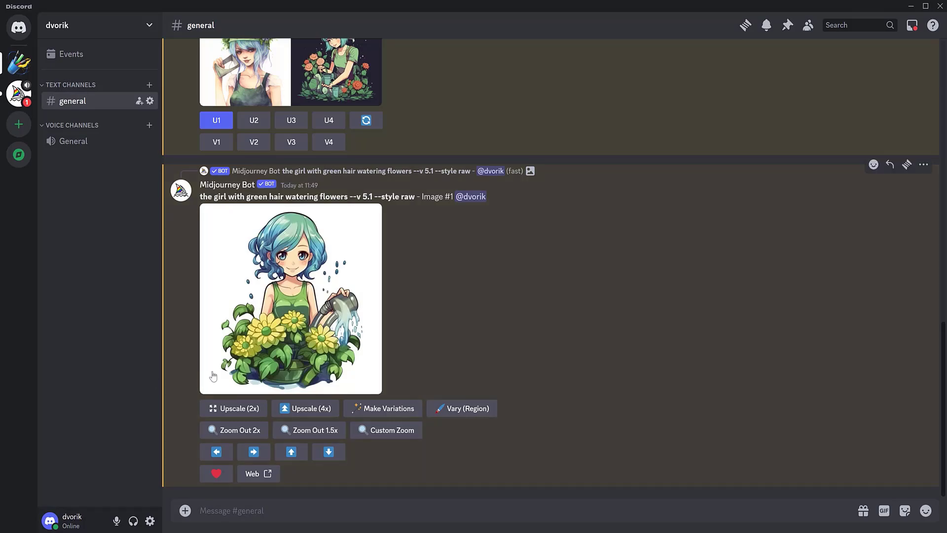
pyautogui.click(285, 334)
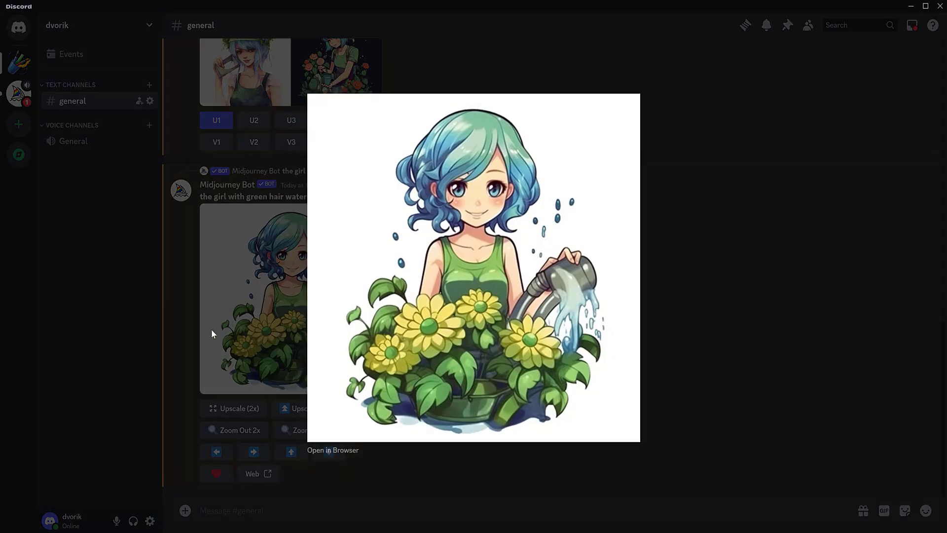
pyautogui.click(122, 315)
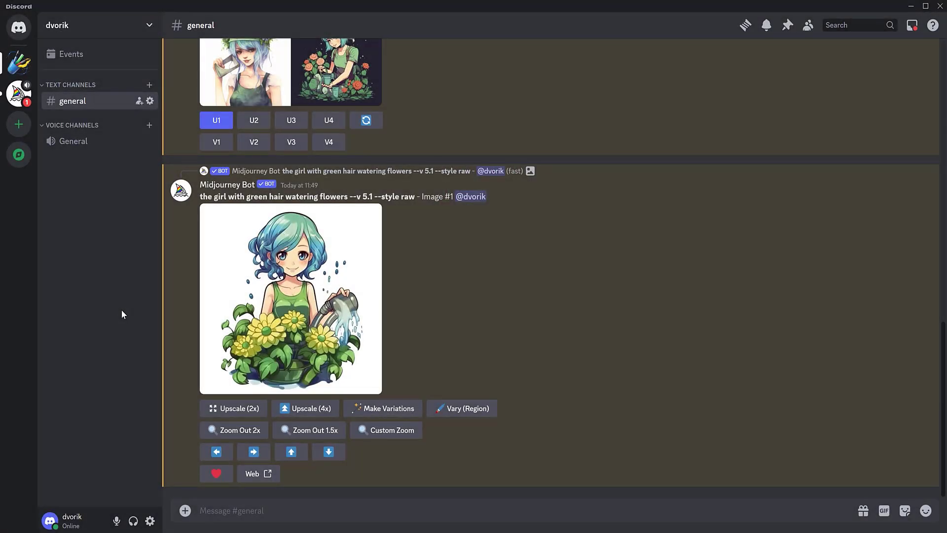
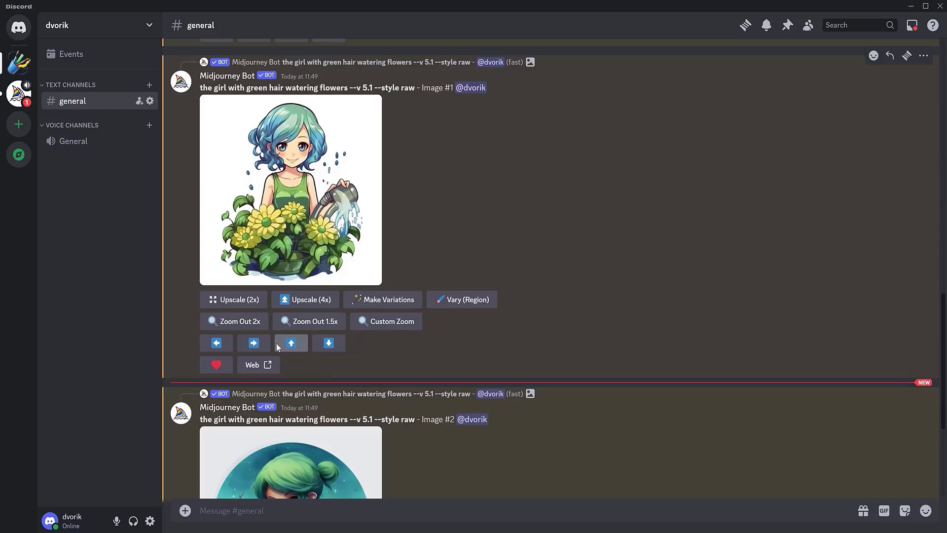
# Create variations of the fourth image in the green-haired girl grid and view the new grid enlarged.
pyautogui.scroll(5, 276, 343)
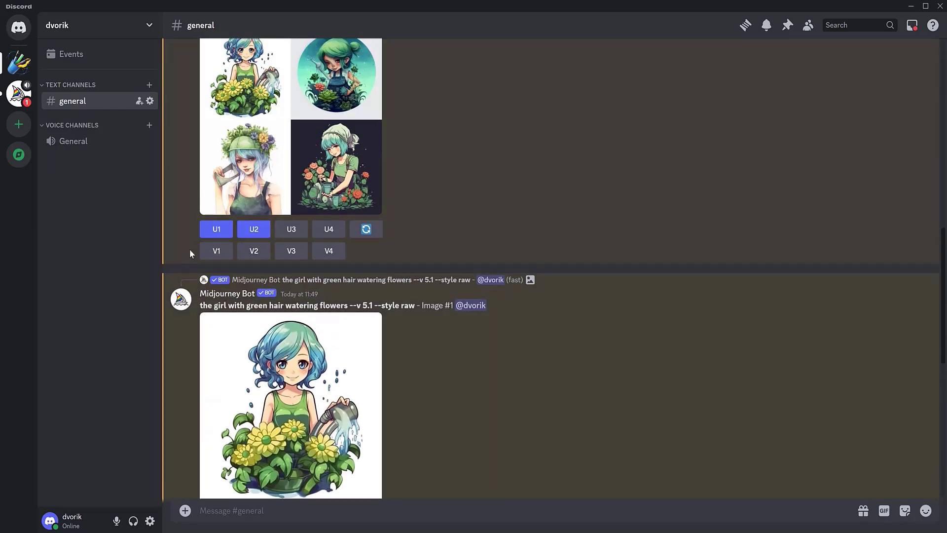
pyautogui.scroll(1, 166, 267)
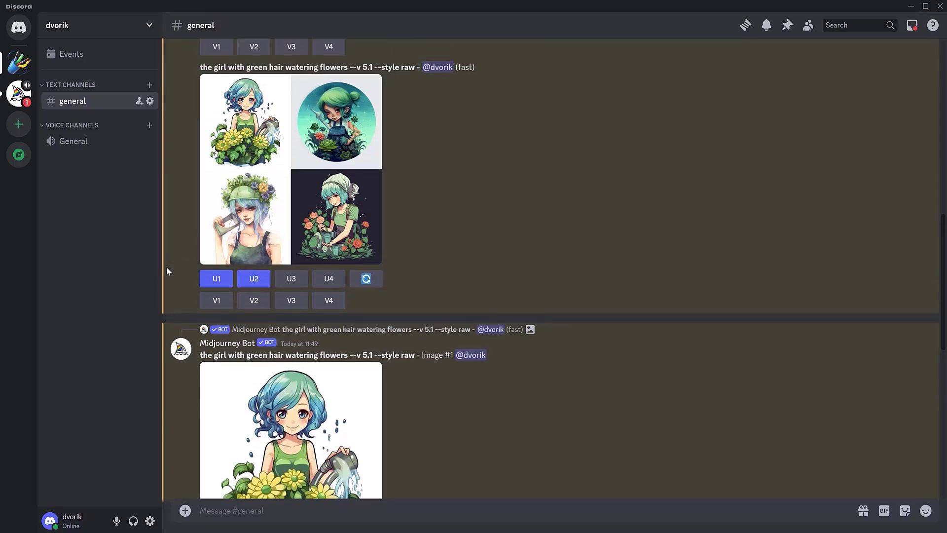
pyautogui.scroll(-2, 167, 267)
pyautogui.scroll(1, 166, 271)
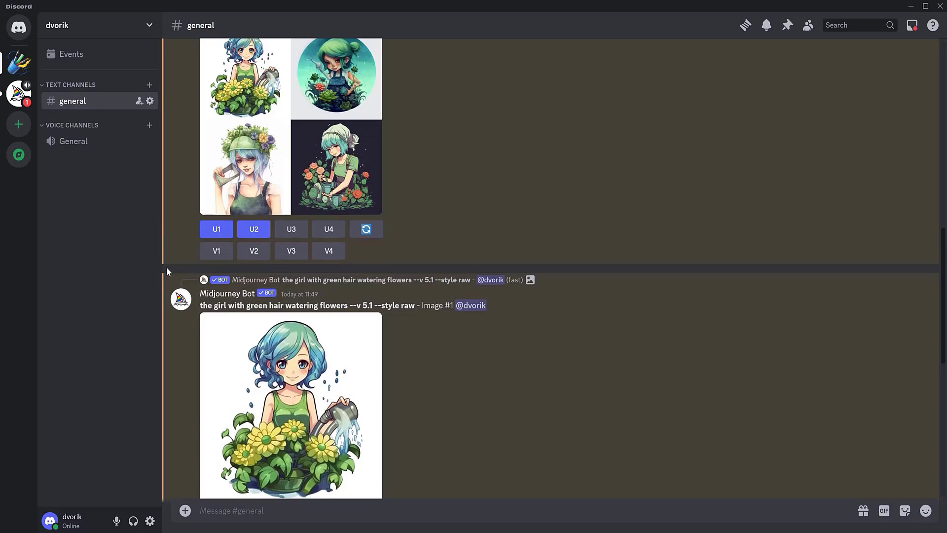
pyautogui.click(329, 251)
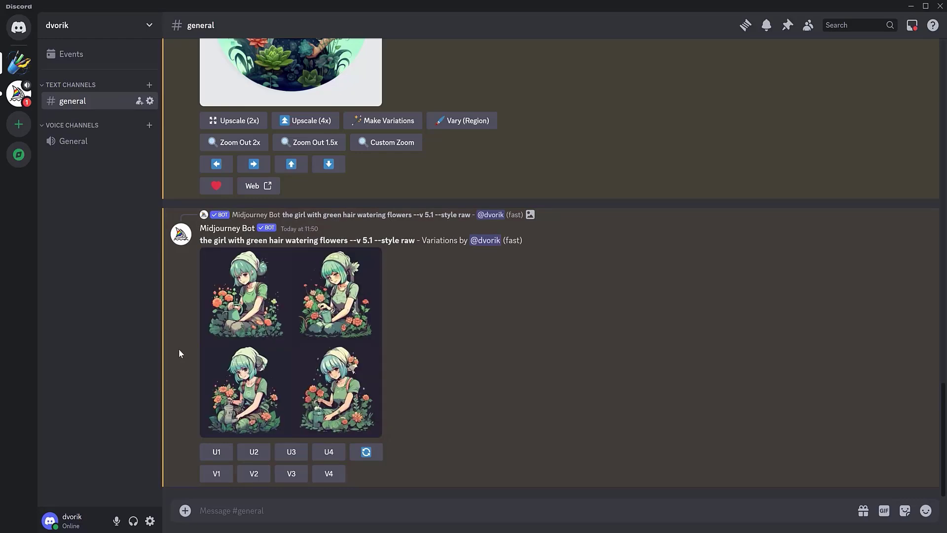
pyautogui.click(279, 344)
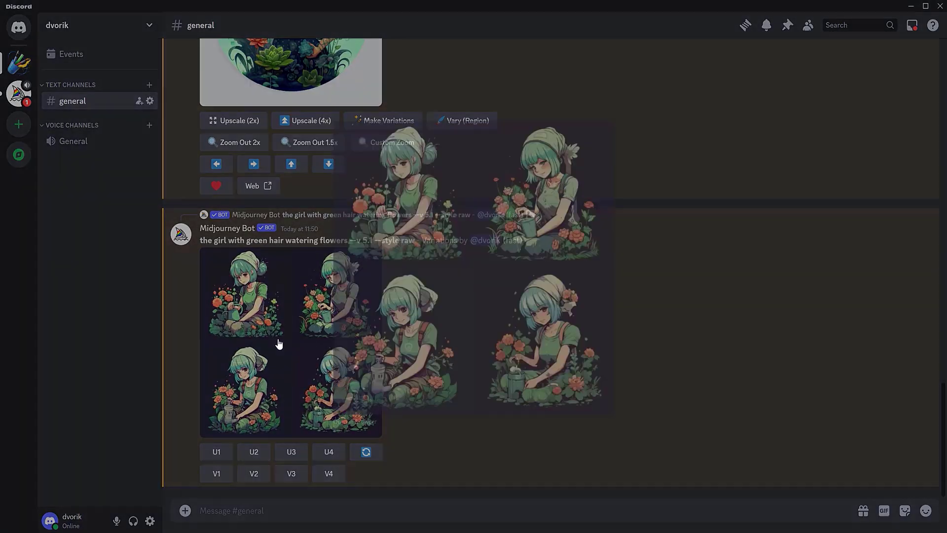
pyautogui.click(83, 335)
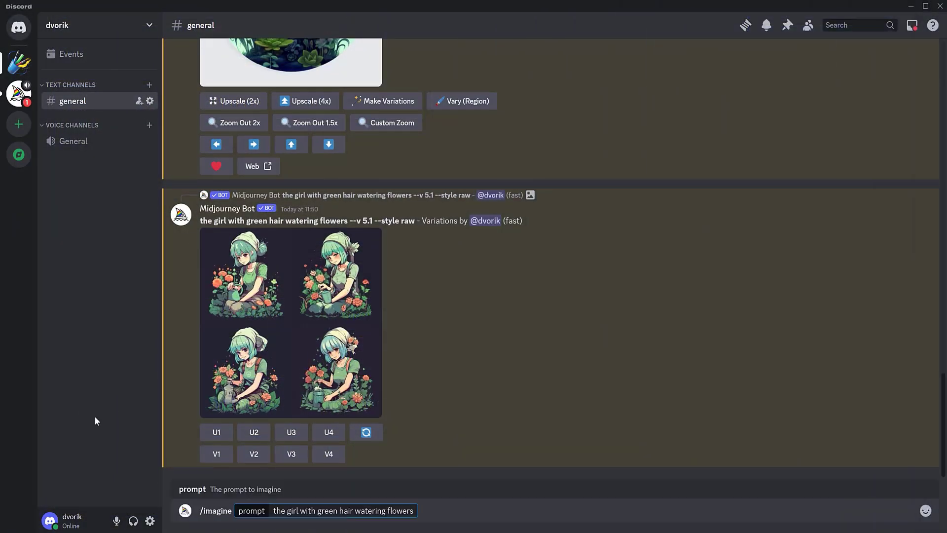
# Generate images with /imagine and the prompt "the girl with green hair watering flowers, cinematic hbo, soft studio lighting", and view the grid enlarged.
pyautogui.write(', cinematic hbo,')
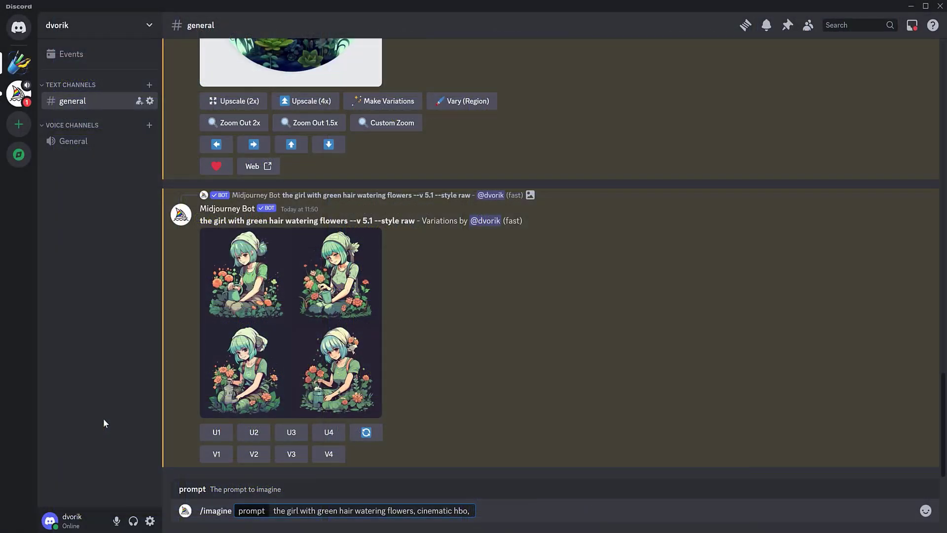
pyautogui.write('soft studio lighting')
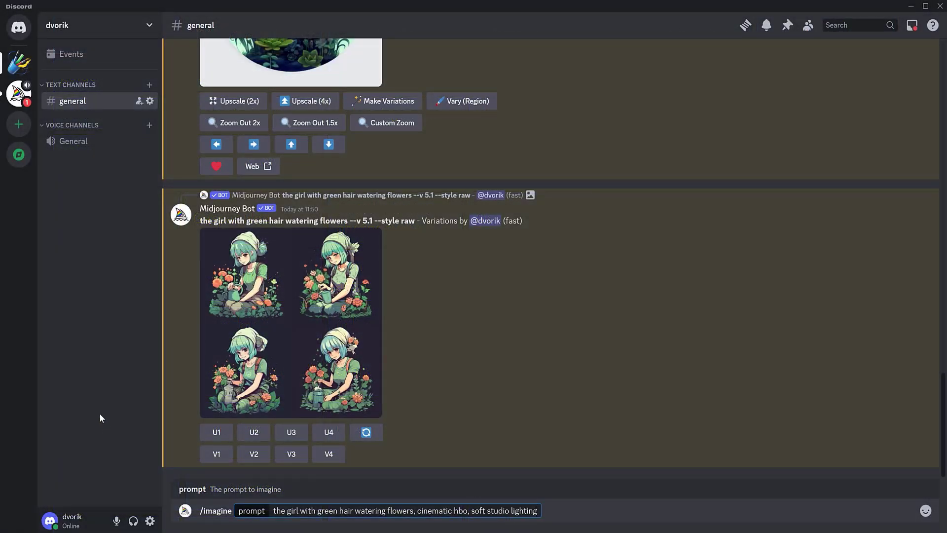
pyautogui.press('Return')
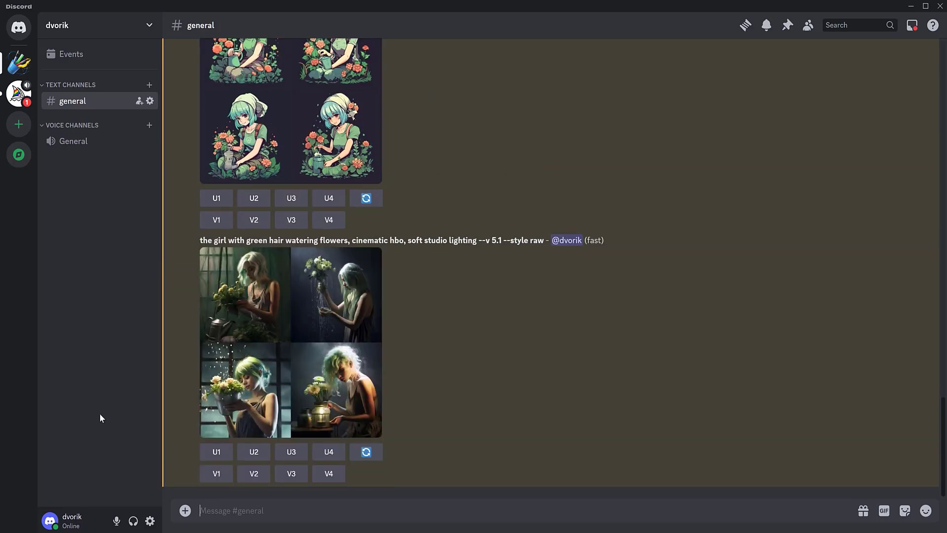
pyautogui.click(292, 382)
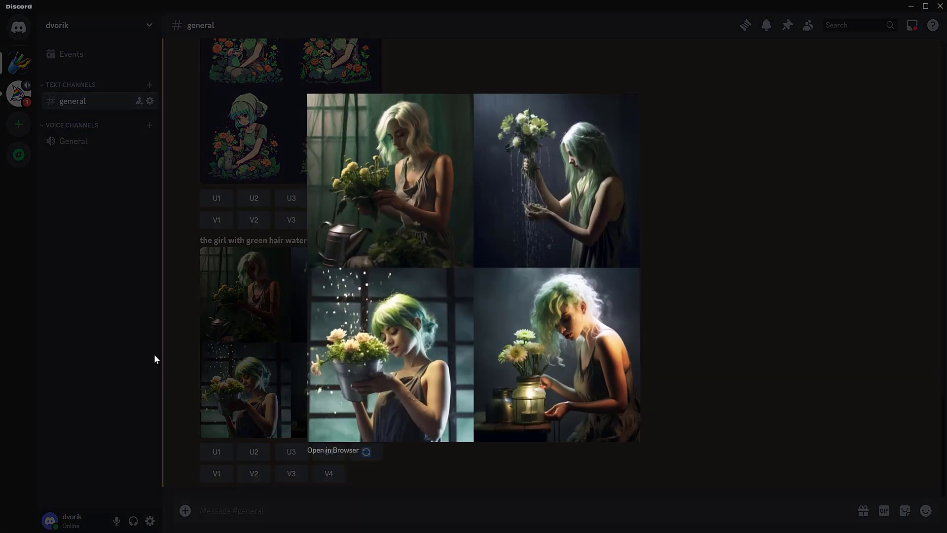
pyautogui.click(103, 349)
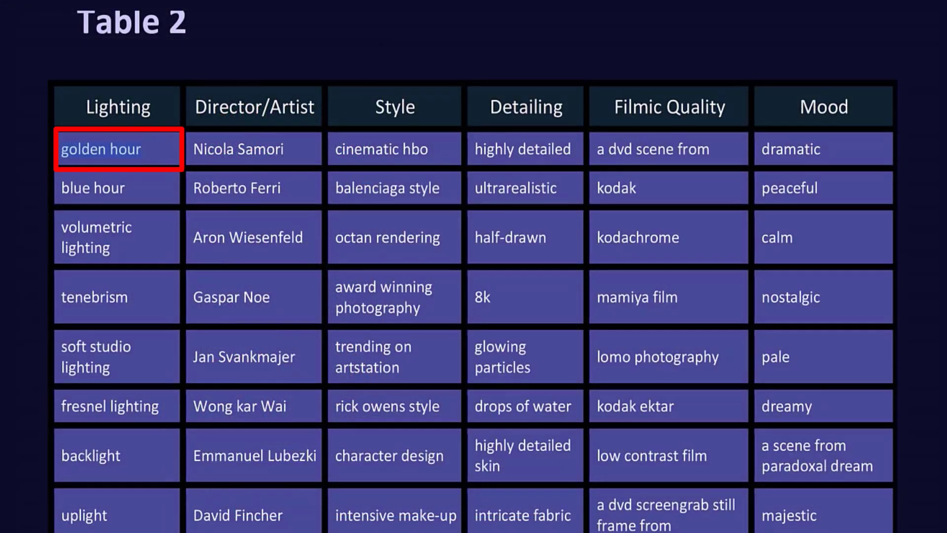
# In the reused /imagine prompt, replace "cinematic hbo" with "golden hour" from the Lighting column of the prompt mind map.
pyautogui.rightClick(283, 414)
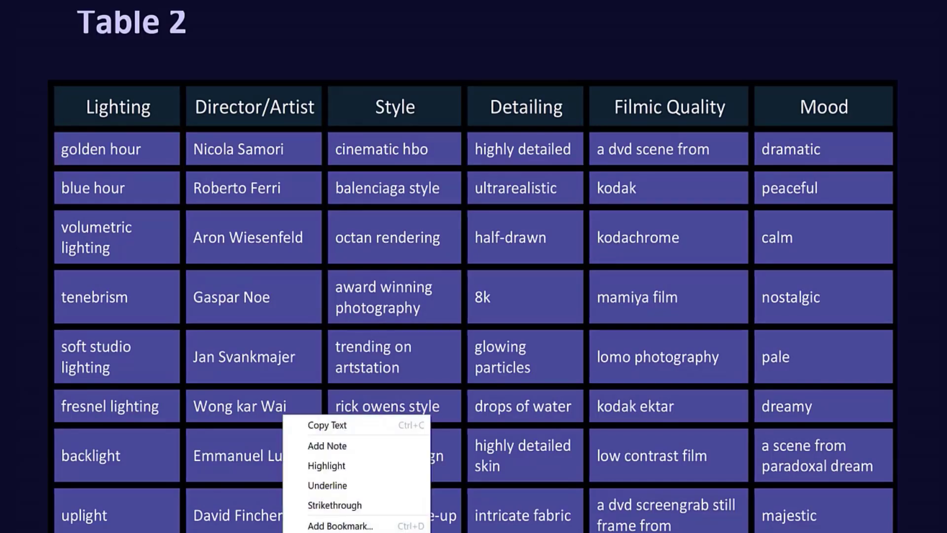
pyautogui.click(309, 425)
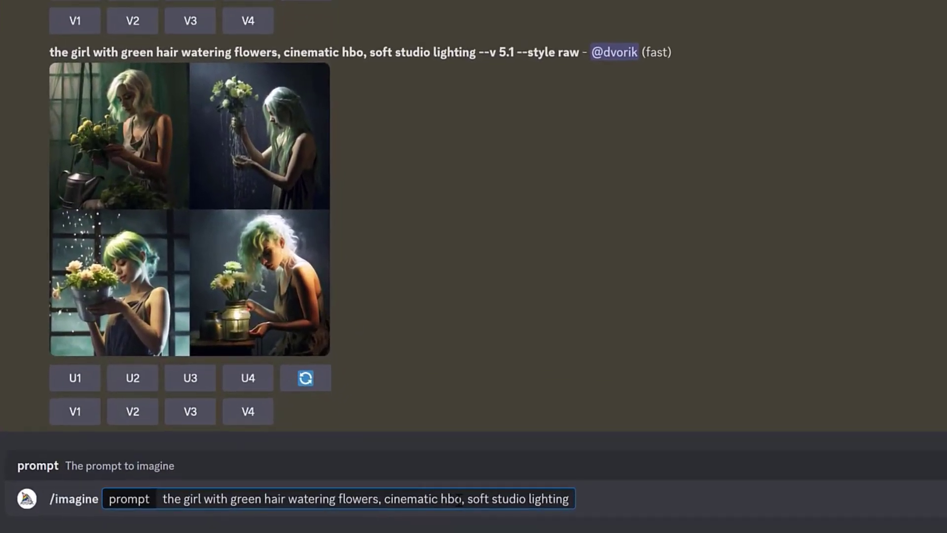
pyautogui.click(462, 500)
pyautogui.press('BackSpace')
pyautogui.press('BackSpace')
pyautogui.press('BackSpace')
pyautogui.press('BackSpace')
pyautogui.press('BackSpace')
pyautogui.press('BackSpace')
pyautogui.press('BackSpace')
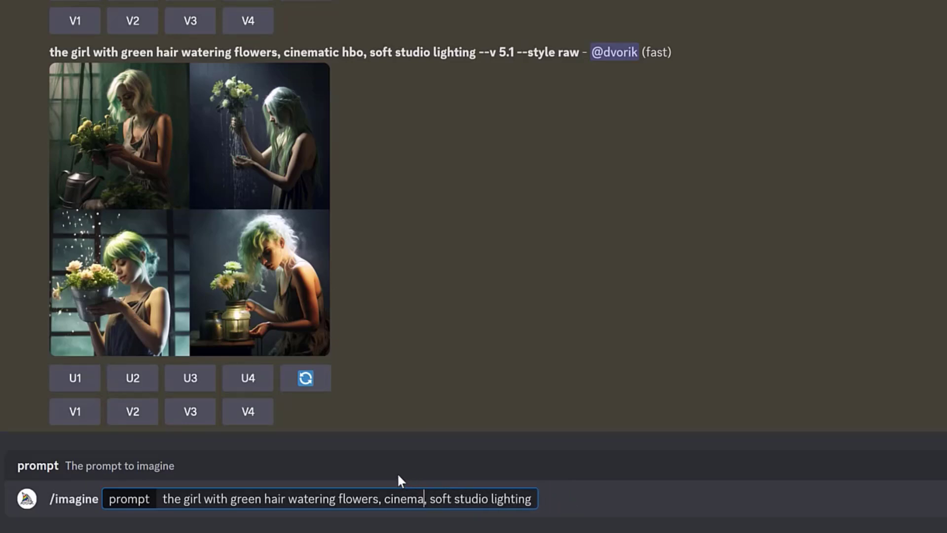
pyautogui.press('BackSpace')
pyautogui.press('BackSpace')
pyautogui.press('BackSpace')
pyautogui.press('BackSpace')
pyautogui.press('BackSpace')
pyautogui.press('BackSpace')
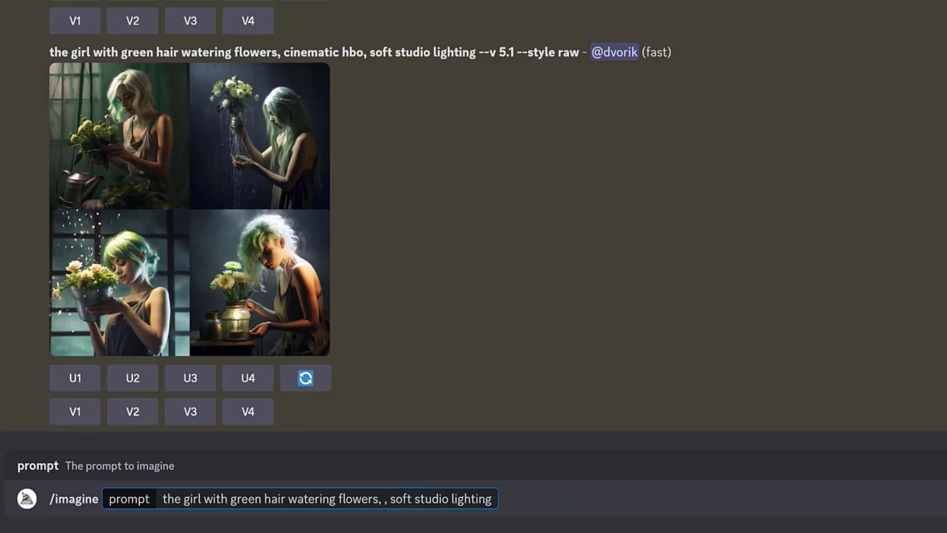
pyautogui.write('golden hour')
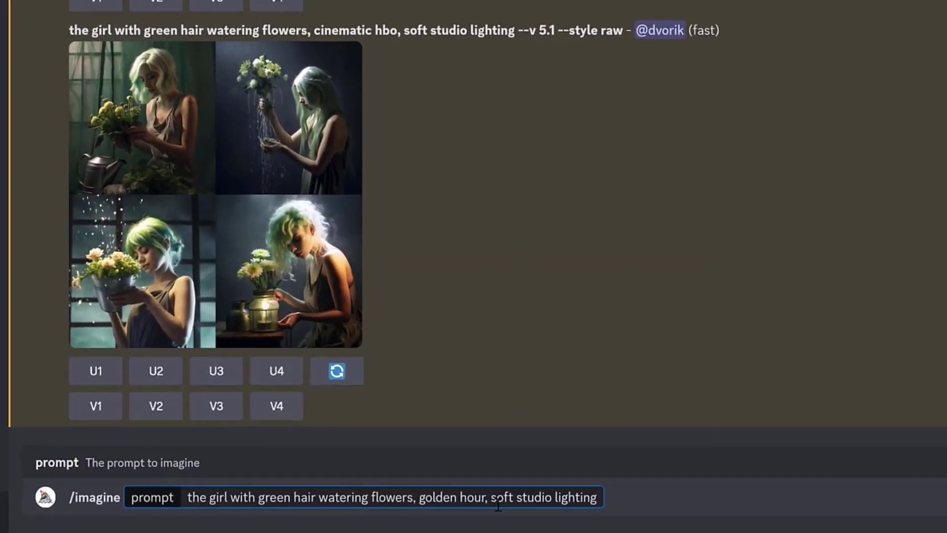
# Insert "Wes Anderson," before "soft studio lighting" in the prompt and generate the images.
pyautogui.click(495, 499)
pyautogui.write('Wes Anderson')
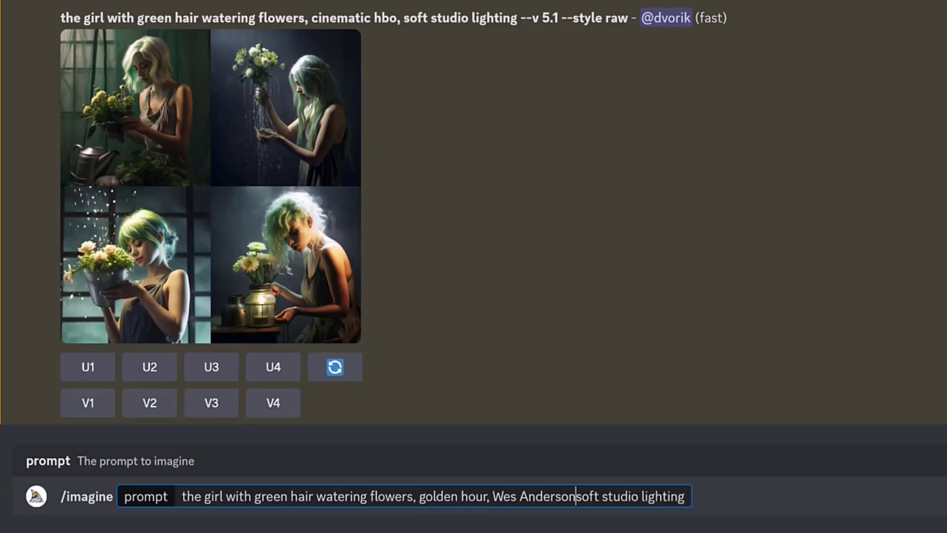
pyautogui.write(',')
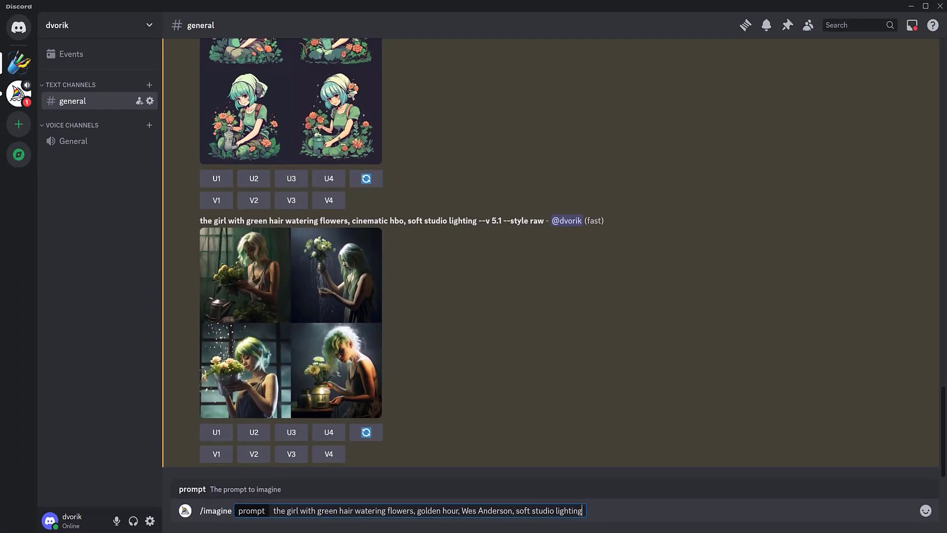
pyautogui.press('Return')
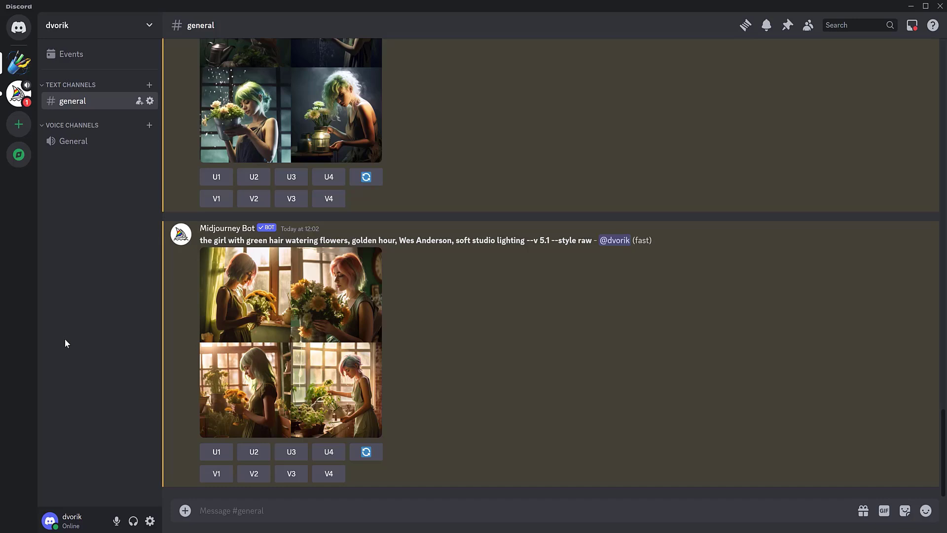
# Create variations of the fourth image in the golden hour grid and view the new grid enlarged.
pyautogui.click(328, 474)
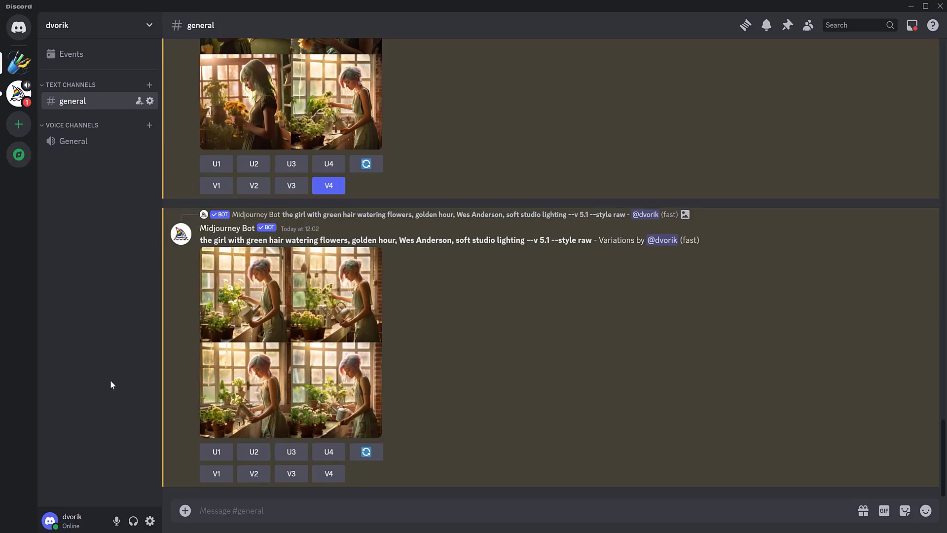
pyautogui.click(288, 370)
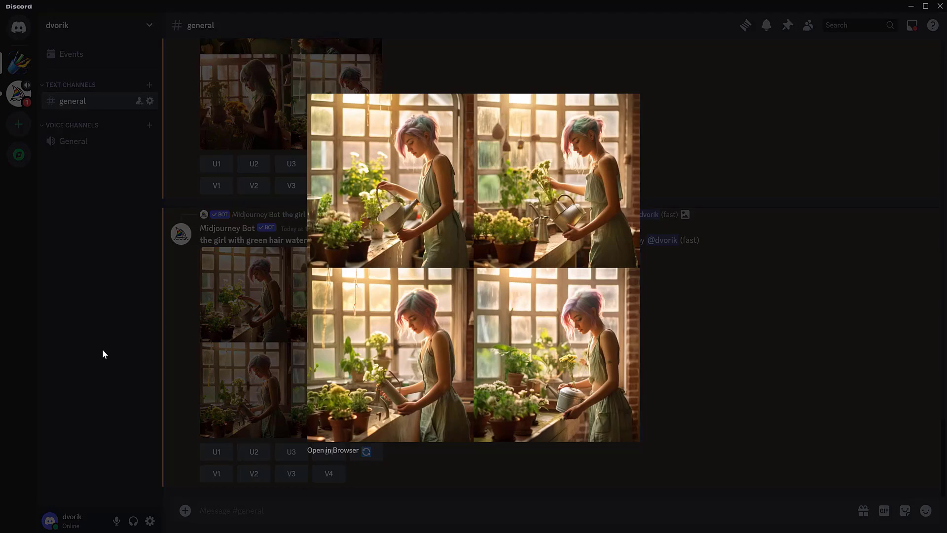
pyautogui.click(103, 350)
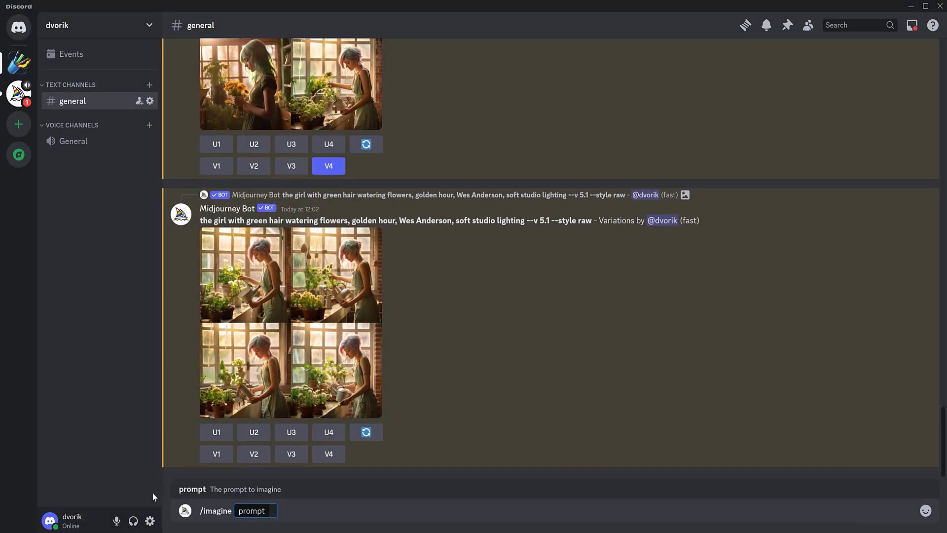
# Reuse the golden hour, Wes Anderson prompt with "gopro shot" from the mind map's Camera angle column added, generate the images and view them enlarged.
pyautogui.write('the girl with green hair watering flowers, golden hour, Wes Anderson, soft studio lighting')
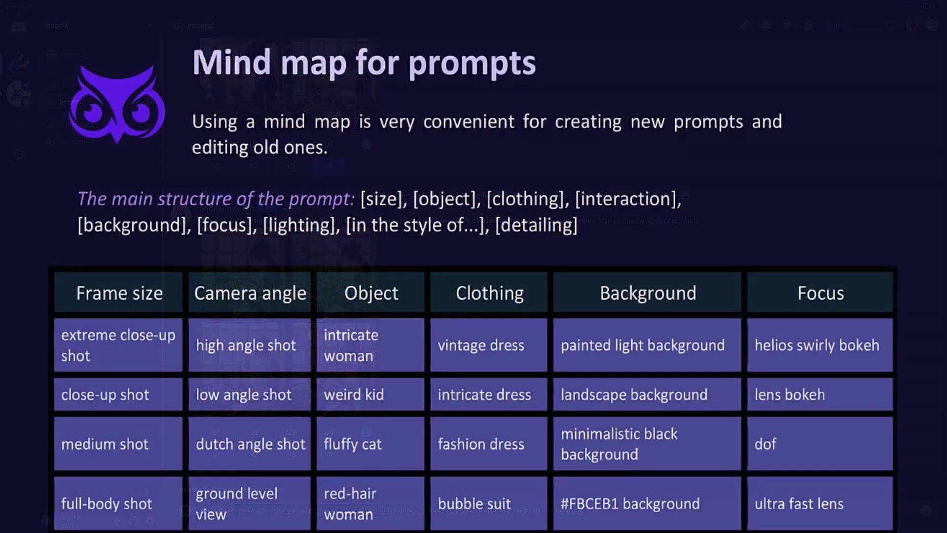
pyautogui.scroll(-5, 472, 271)
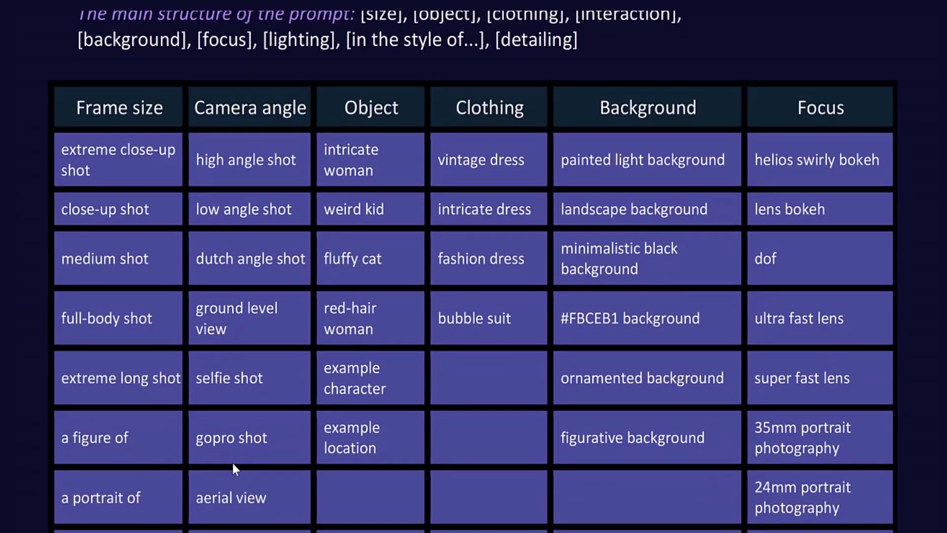
pyautogui.moveTo(197, 438); pyautogui.dragTo(266, 438)
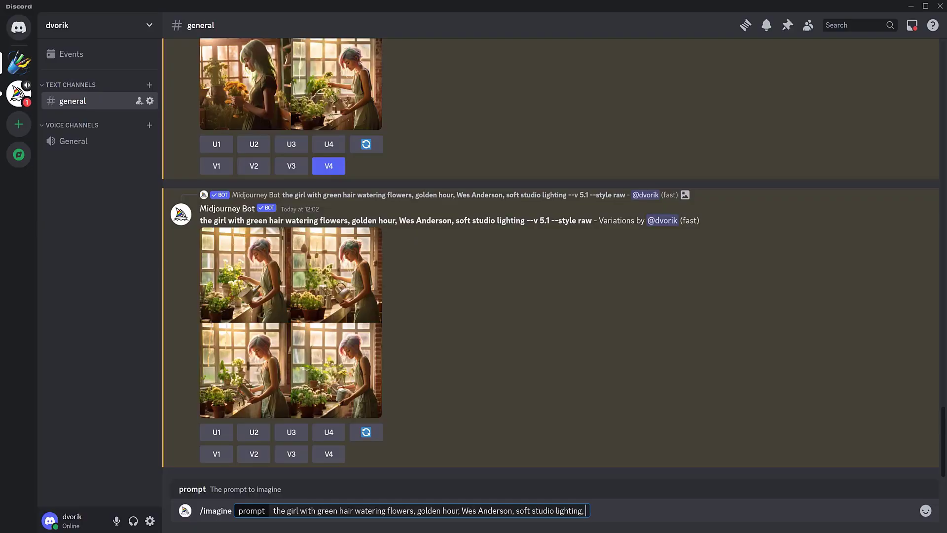
pyautogui.write('gopro shot')
pyautogui.press('Return')
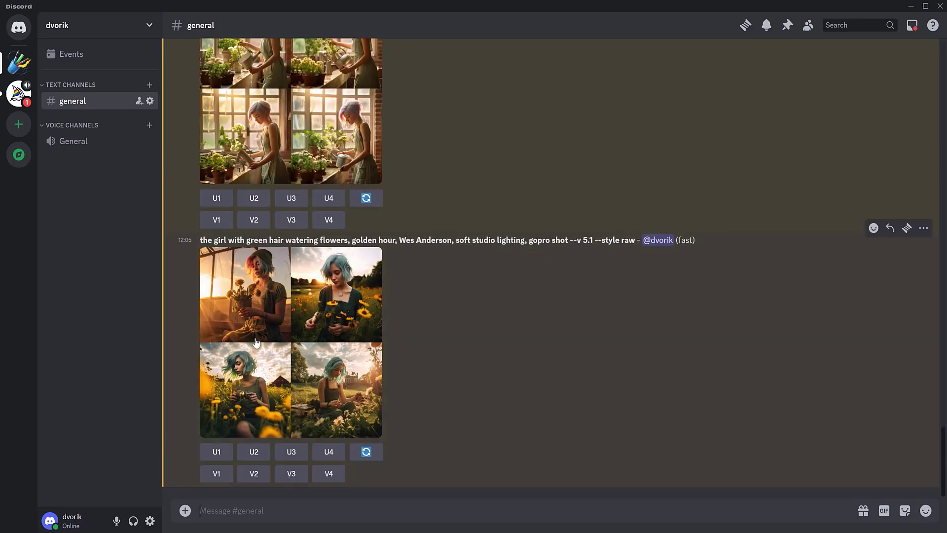
pyautogui.click(231, 335)
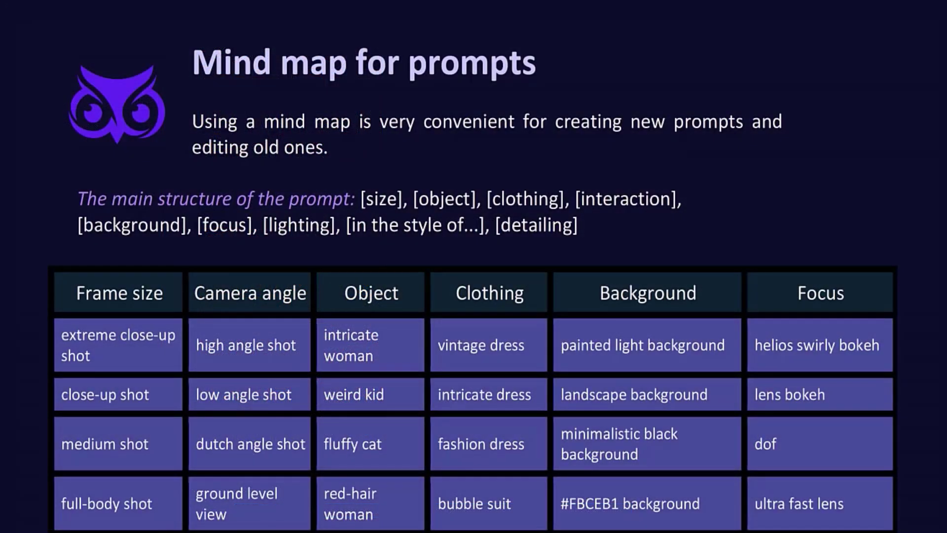
# Copy "35mm portrait photography" from the mind map's Focus column and append it to the /imagine prompt after "gopro shot".
pyautogui.scroll(-1, 51, 200)
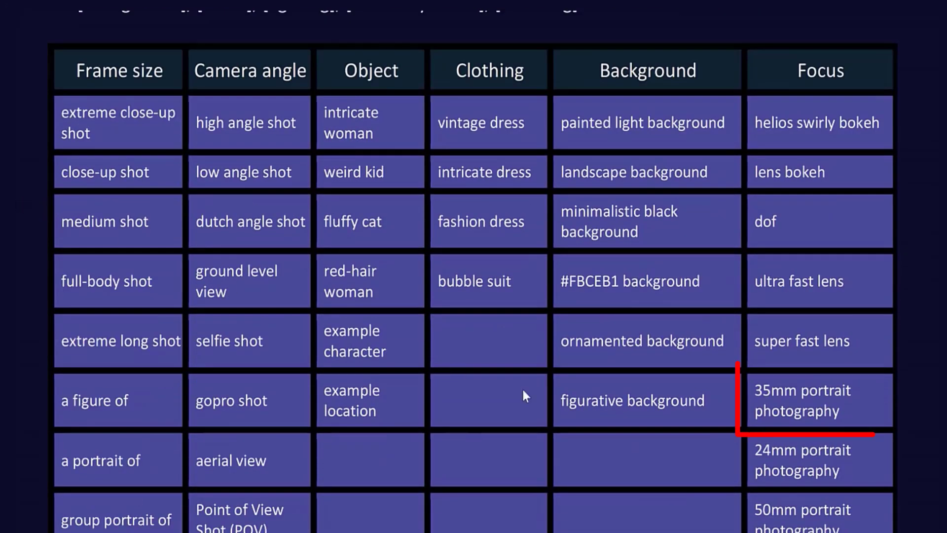
pyautogui.moveTo(755, 391)
pyautogui.mouseDown()
pyautogui.moveTo(785, 407)
pyautogui.moveTo(839, 411)
pyautogui.mouseUp()
pyautogui.hotkey('ctrl', 'c')
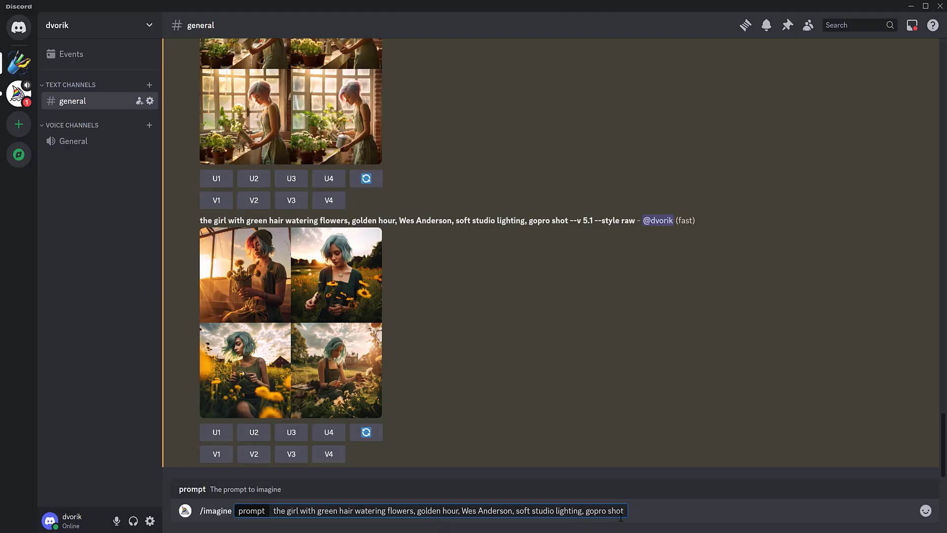
pyautogui.write(',')
pyautogui.hotkey('ctrl', 'v')
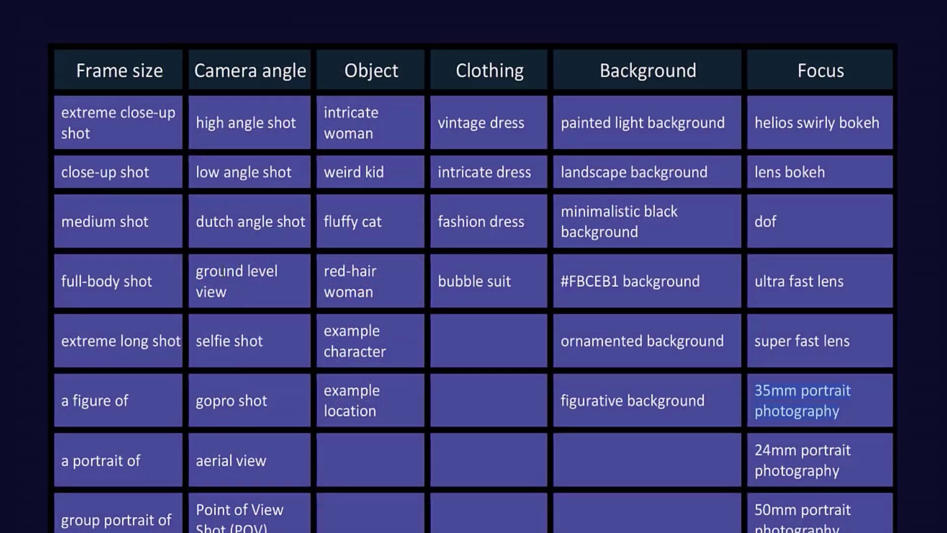
# Append "aesthetic perspective" from the mind map's Composition column to the prompt, generate the images and view the grid enlarged.
pyautogui.scroll(-20, 439, 404)
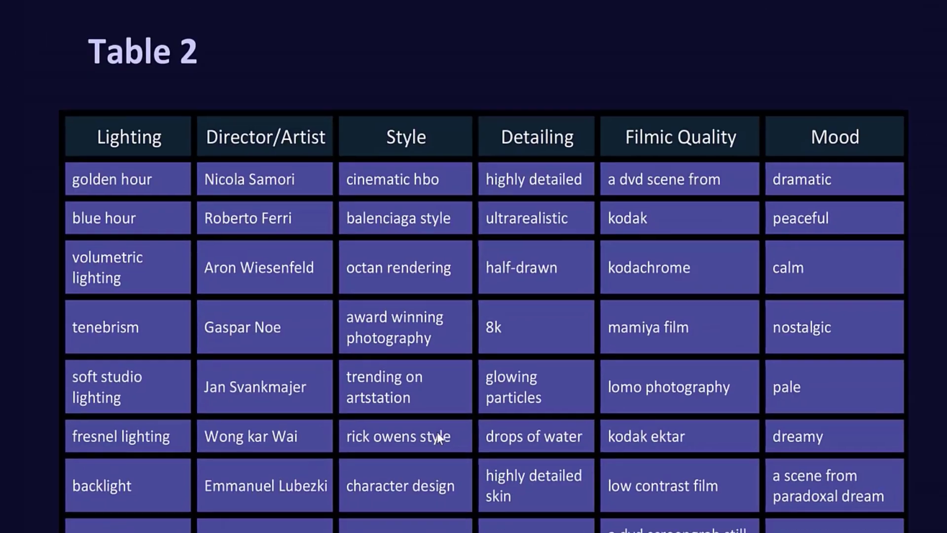
pyautogui.scroll(-1, 440, 405)
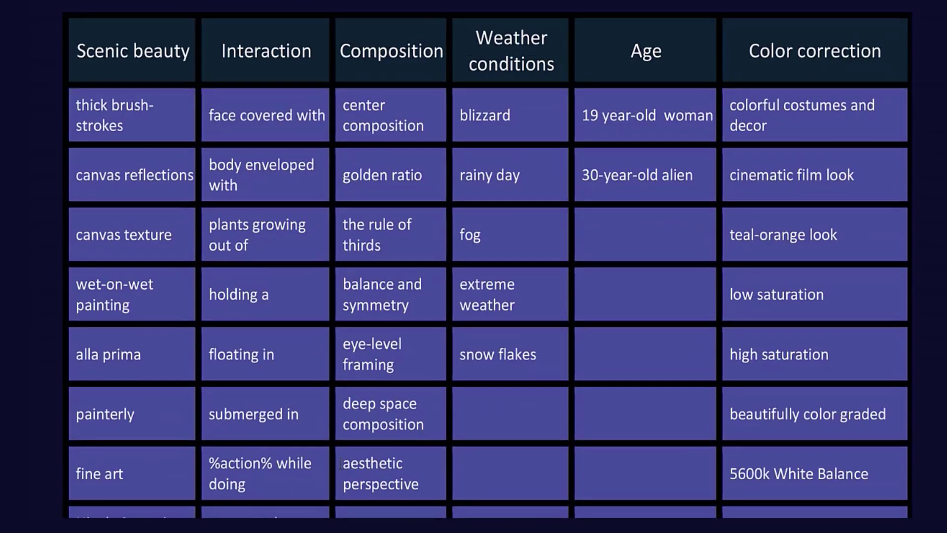
pyautogui.moveTo(344, 464); pyautogui.dragTo(420, 486)
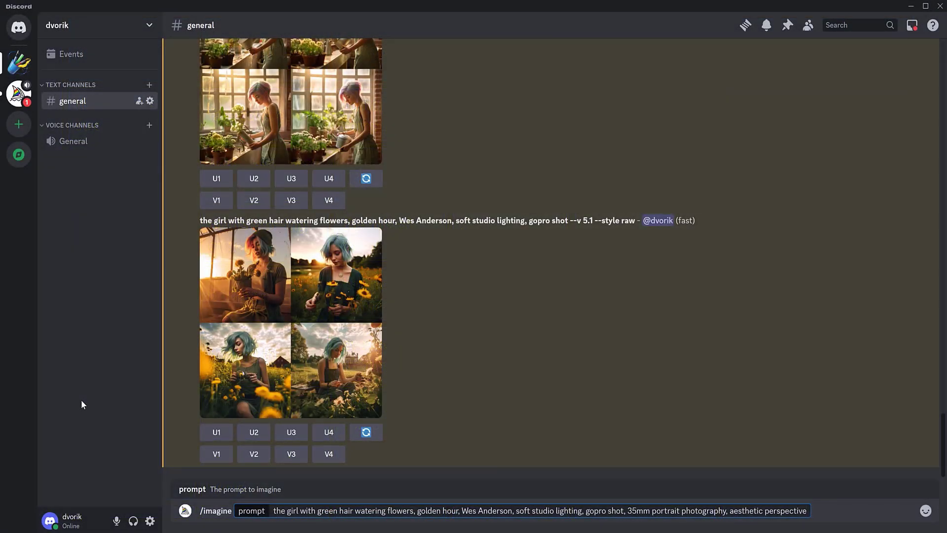
pyautogui.press('Return')
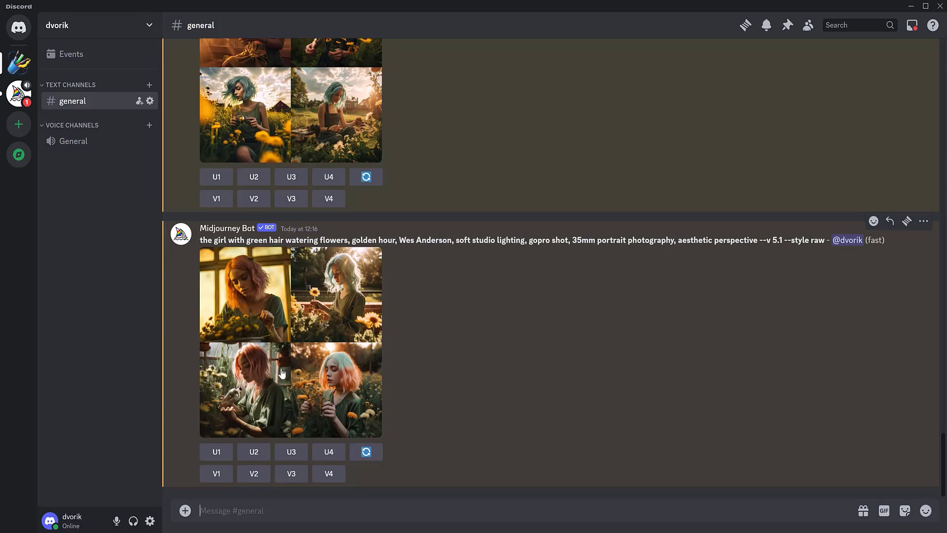
pyautogui.click(282, 373)
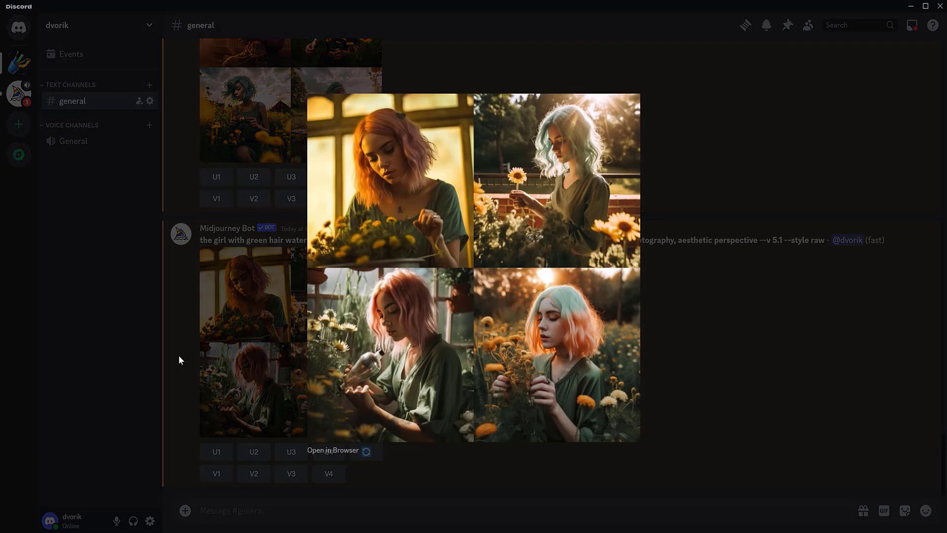
# Reuse the golden hour, Wes Anderson prompt with "cinematic film look" appended after "aesthetic perspective", generate the images and view the grid enlarged.
pyautogui.click(218, 72)
pyautogui.write('the girl with green hair watering flowers, golden hour, Wes Anderson, soft studio lighting, gopro shot, 35mm portrait photography, aesthetic perspective')
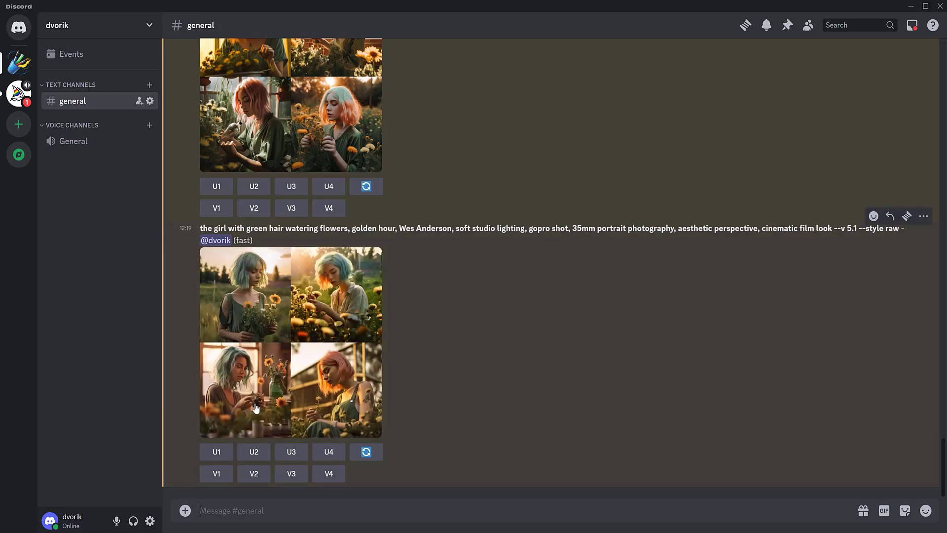
pyautogui.click(218, 395)
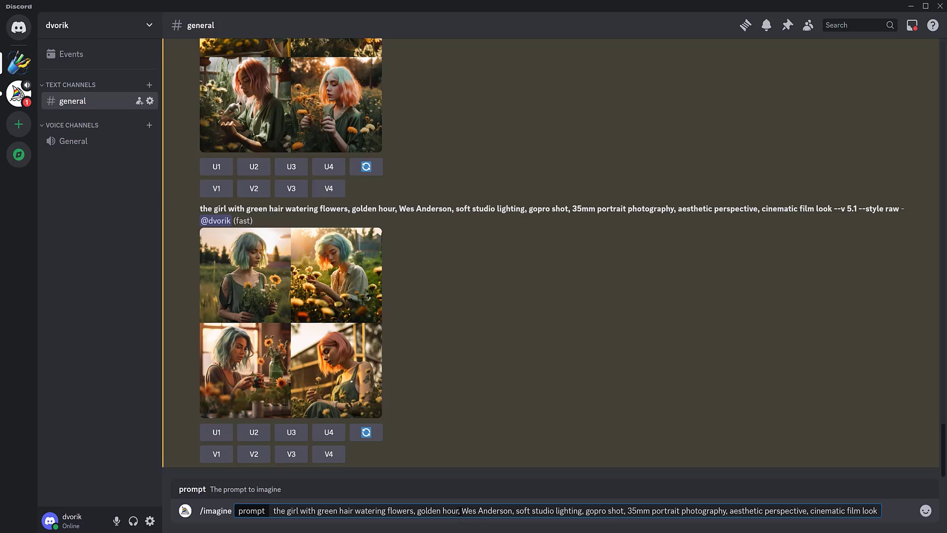
# Replace "golden hour, Wes Anderson" in the reused /imagine prompt with "rainy day" copied from the mind map's Weather conditions column.
pyautogui.moveTo(460, 510); pyautogui.dragTo(418, 510)
pyautogui.press('BackSpace')
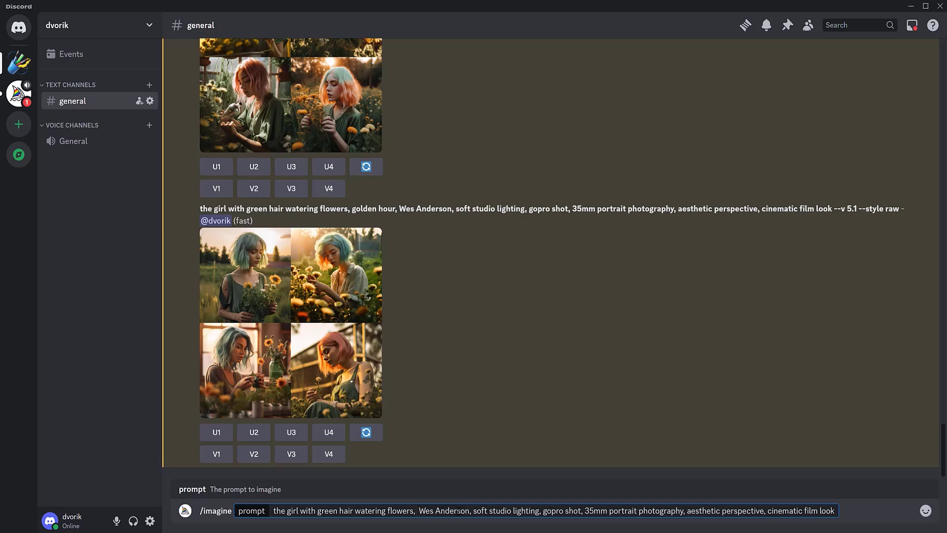
pyautogui.moveTo(472, 510); pyautogui.dragTo(418, 511)
pyautogui.press('BackSpace')
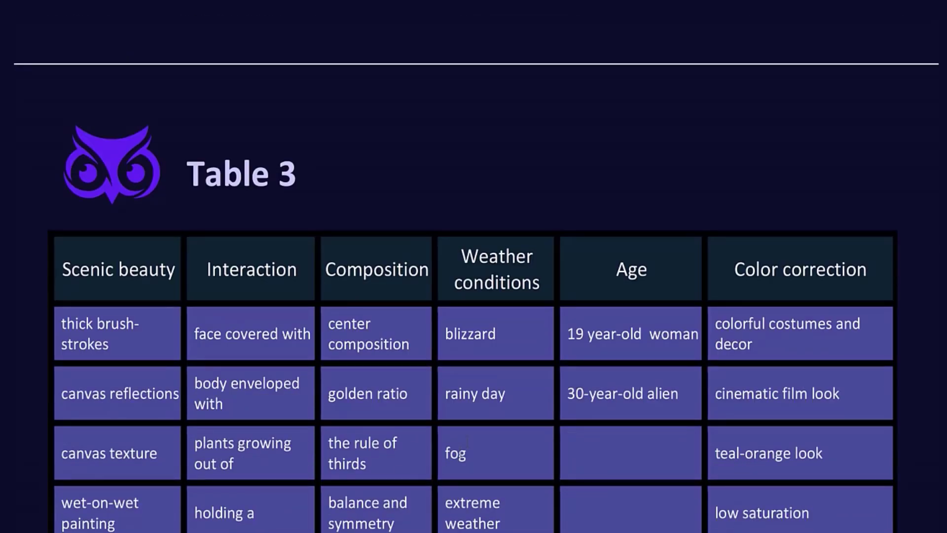
pyautogui.moveTo(445, 395); pyautogui.dragTo(504, 396)
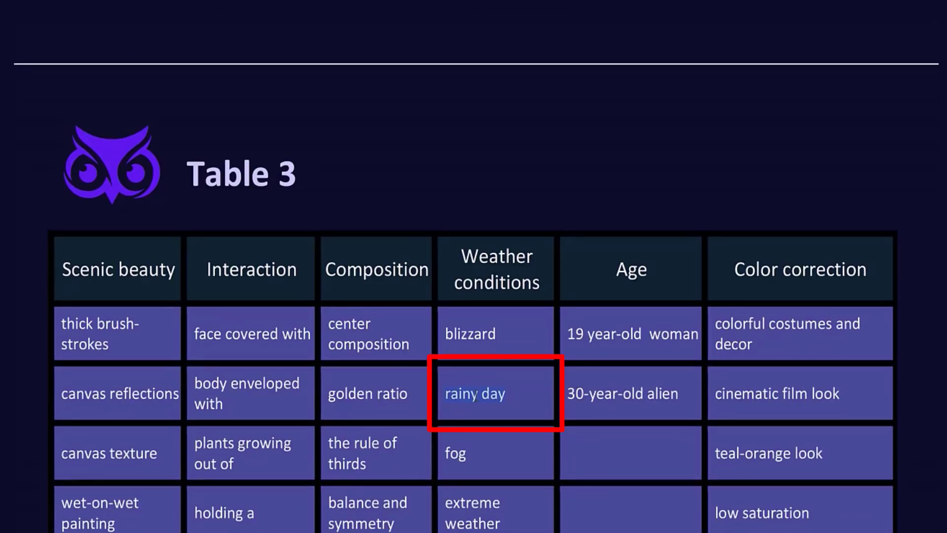
pyautogui.rightClick(477, 396)
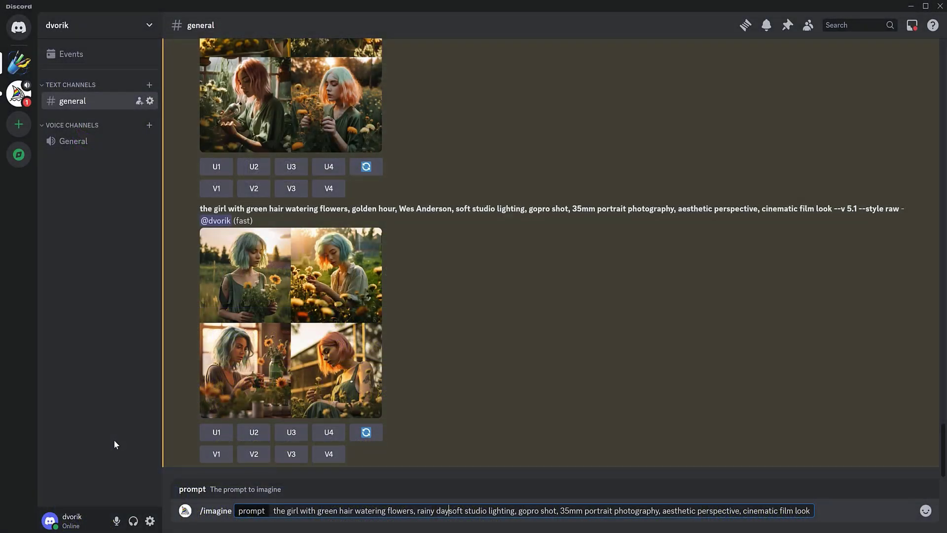
pyautogui.write(', ')
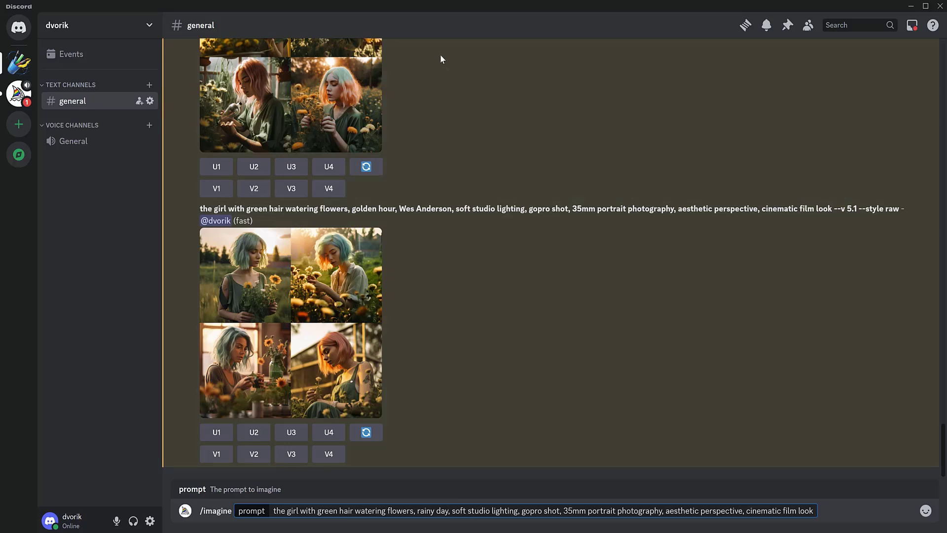
# Insert "horror" after "rainy day" in the prompt, generate the images and view the grid enlarged.
pyautogui.write('horror')
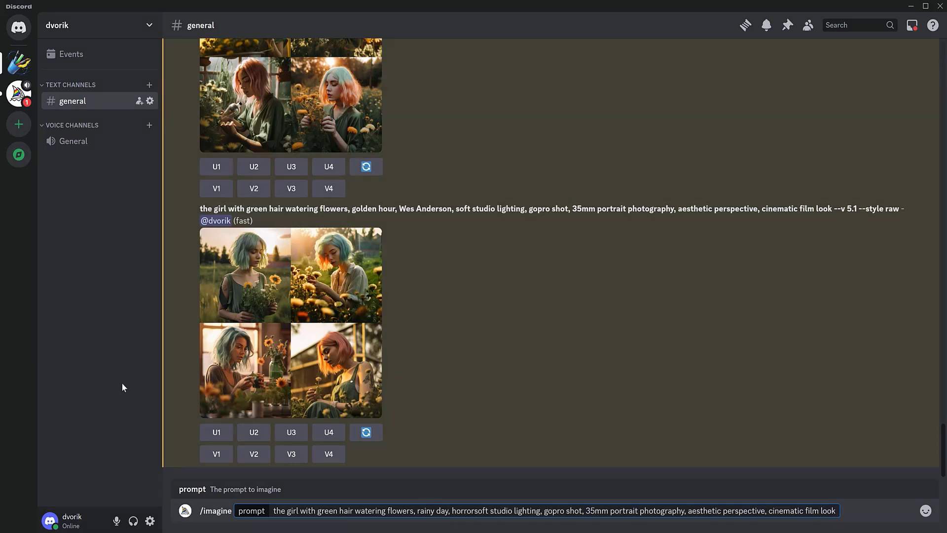
pyautogui.write(',')
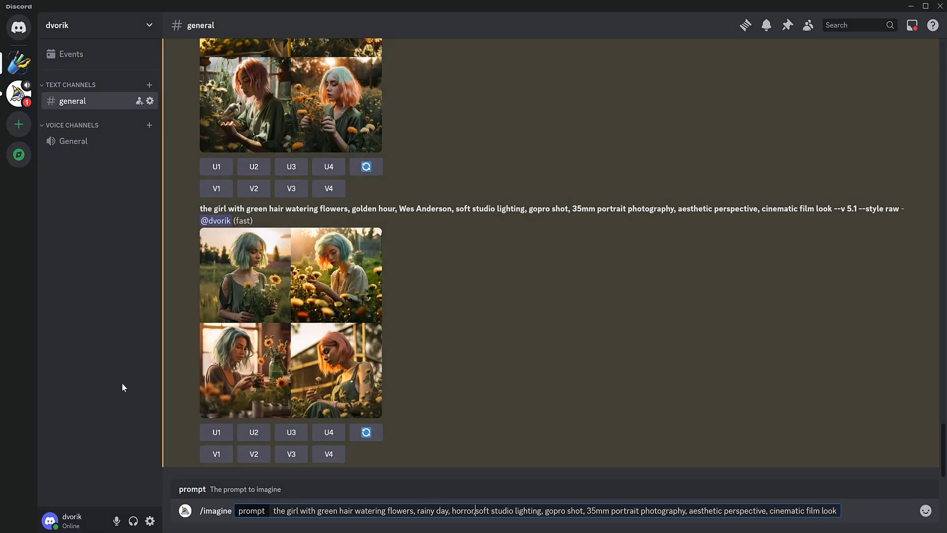
pyautogui.press('Return')
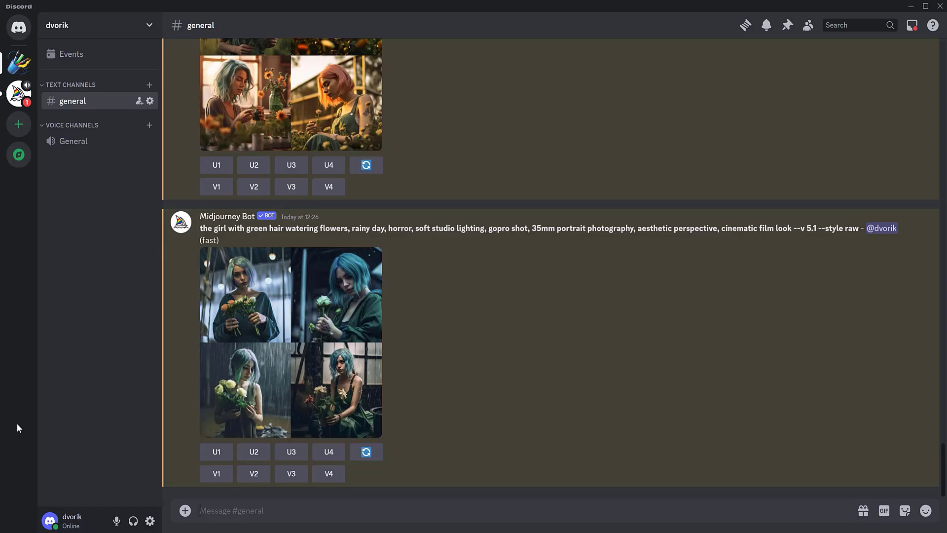
pyautogui.click(282, 383)
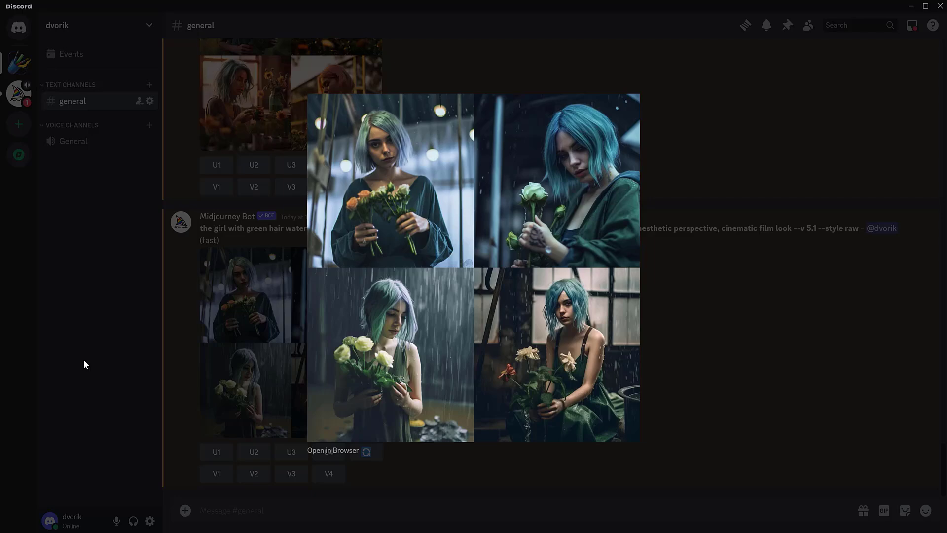
pyautogui.click(84, 360)
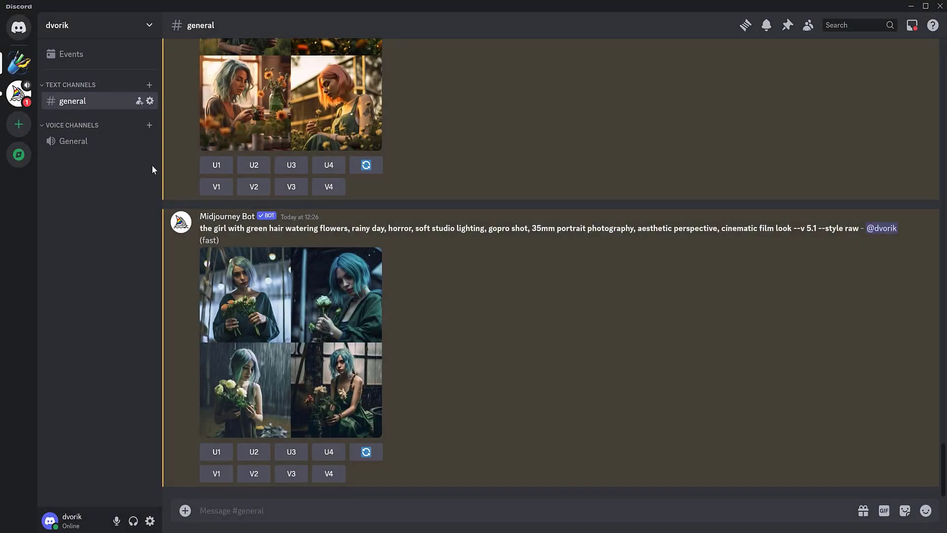
# Upscale the fourth image of the rainy day horror grid and view it enlarged.
pyautogui.click(329, 452)
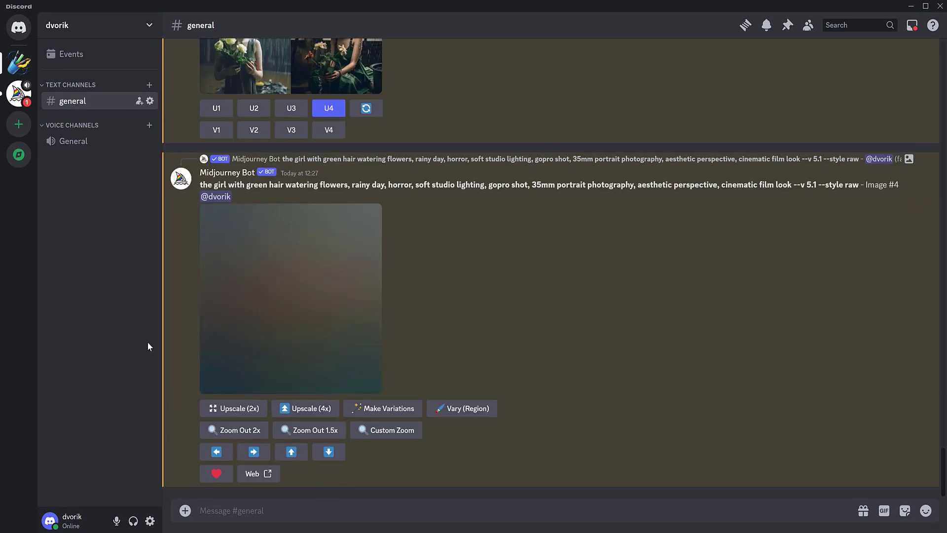
pyautogui.click(295, 309)
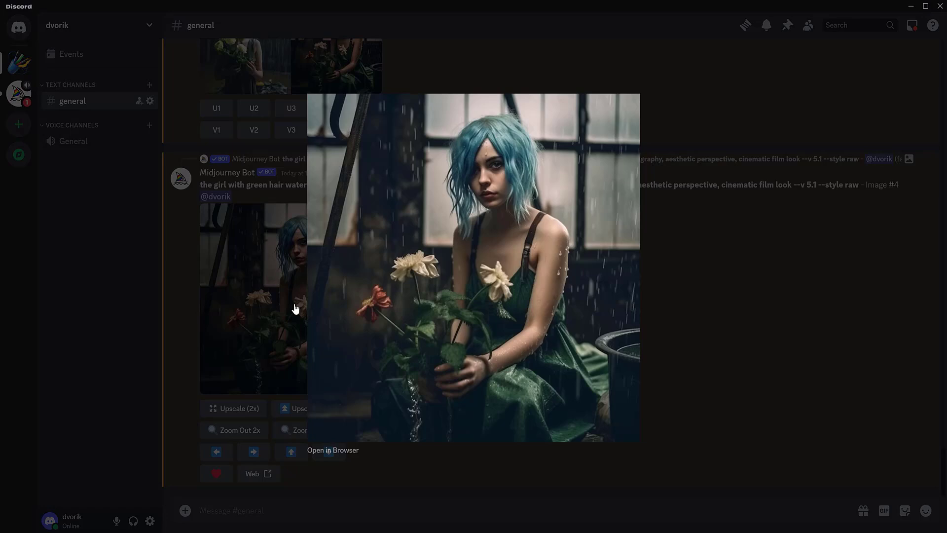
pyautogui.click(127, 321)
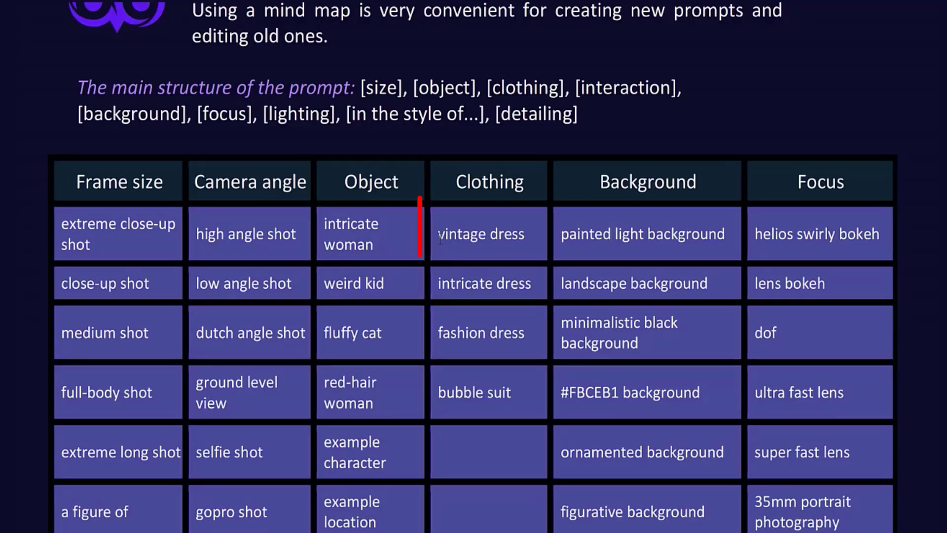
# Copy "vintage dress" from the mind map's Clothing column and insert it before "horror" in the reused /imagine prompt.
pyautogui.moveTo(438, 233); pyautogui.dragTo(524, 233)
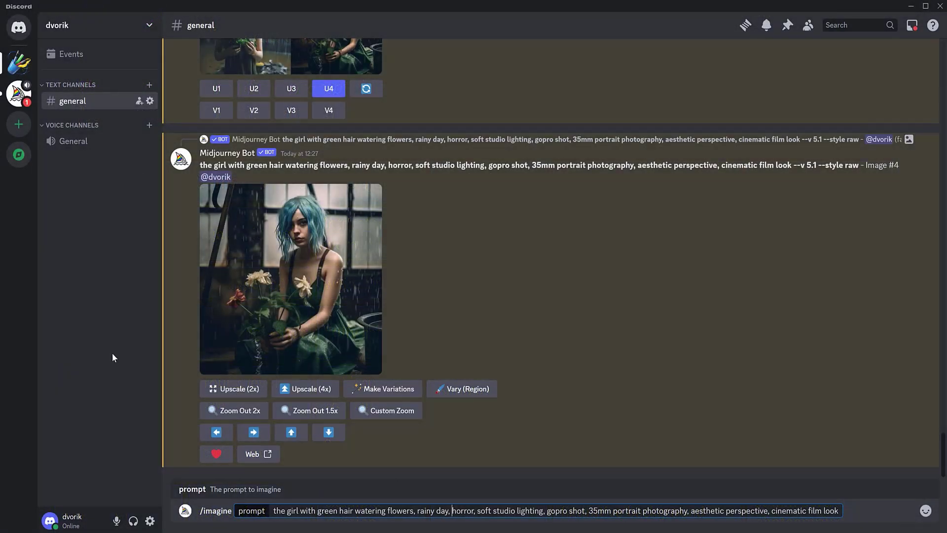
pyautogui.write('vintage dress')
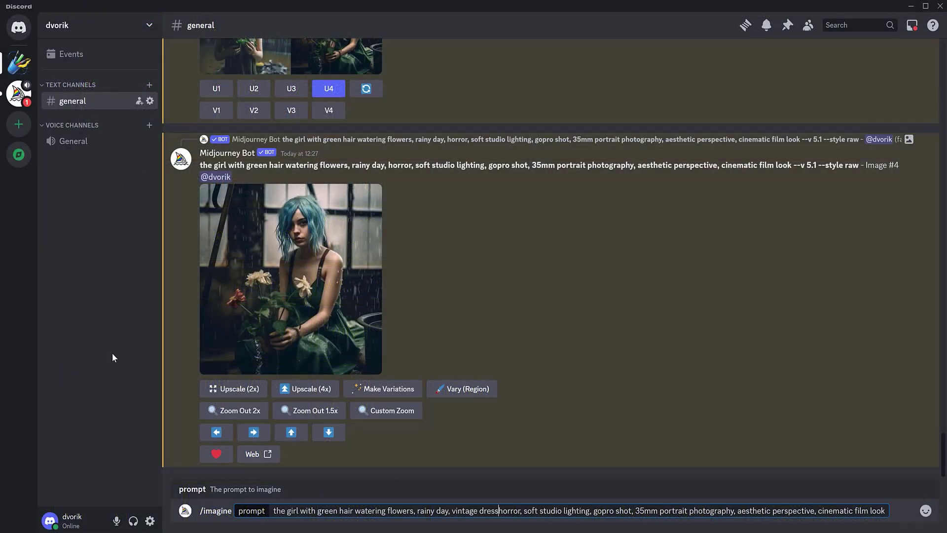
pyautogui.write(',')
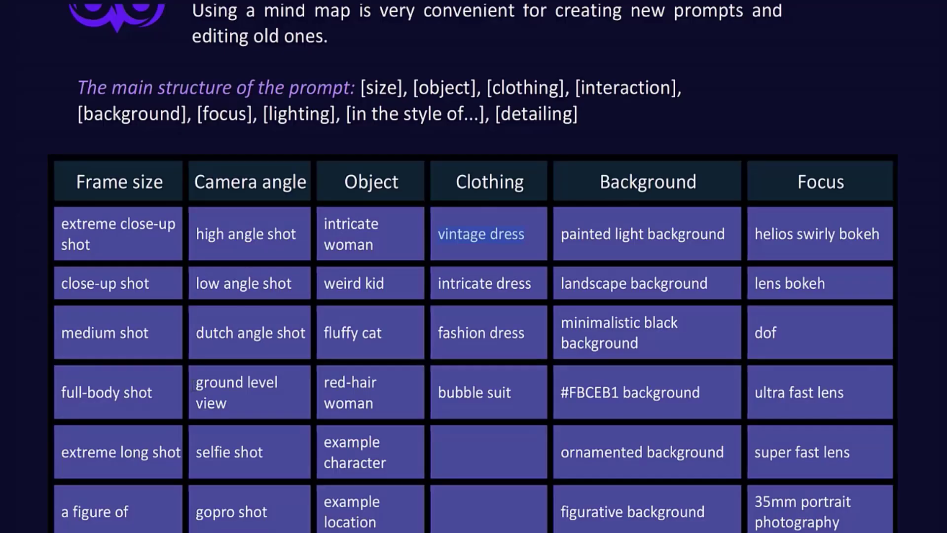
# Insert "ground level view" from the mind map's Camera angle column before "vintage dress", generate the images and view the grid enlarged.
pyautogui.tripleClick(221, 388)
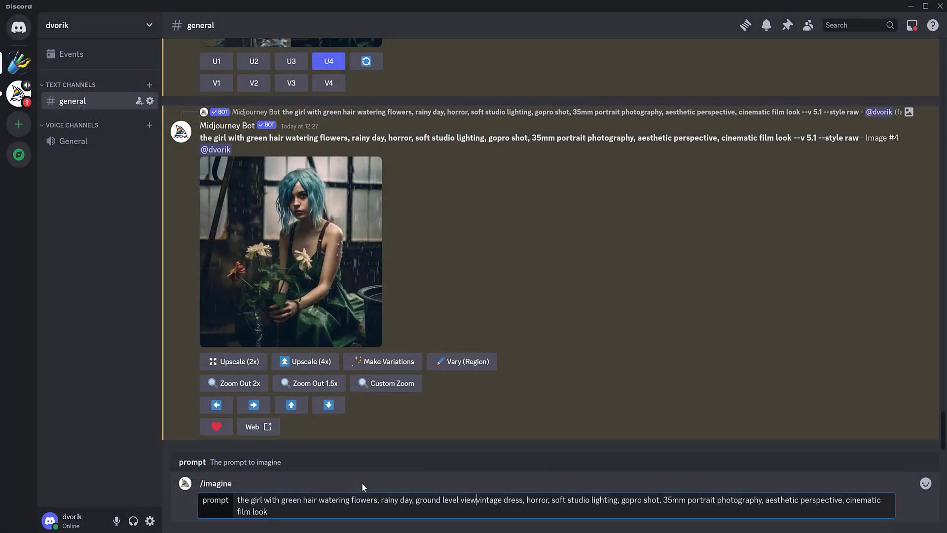
pyautogui.write(', ground level view')
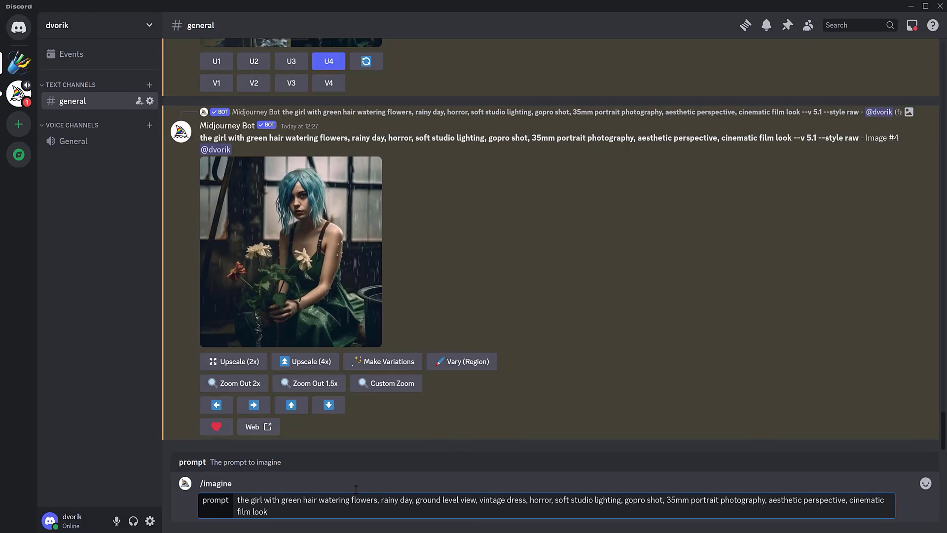
pyautogui.press('Return')
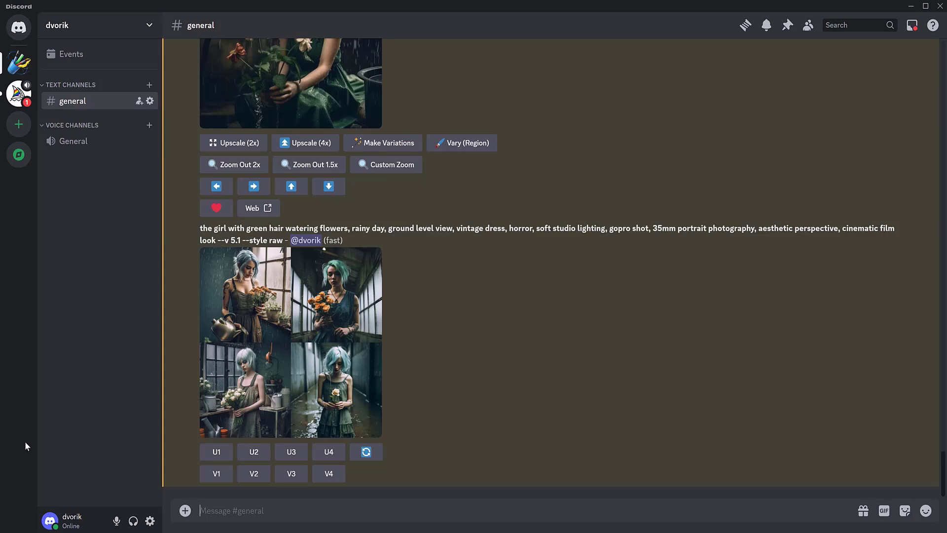
pyautogui.click(285, 344)
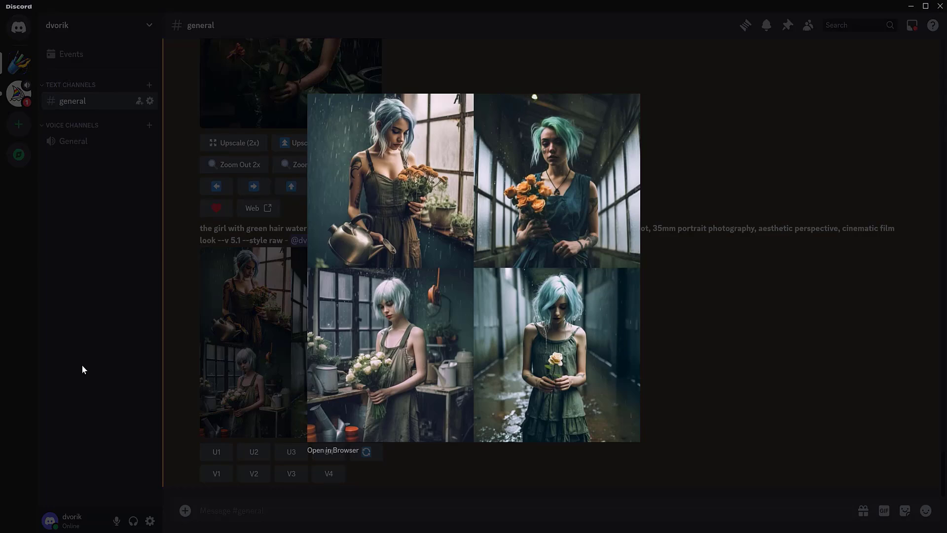
pyautogui.click(82, 368)
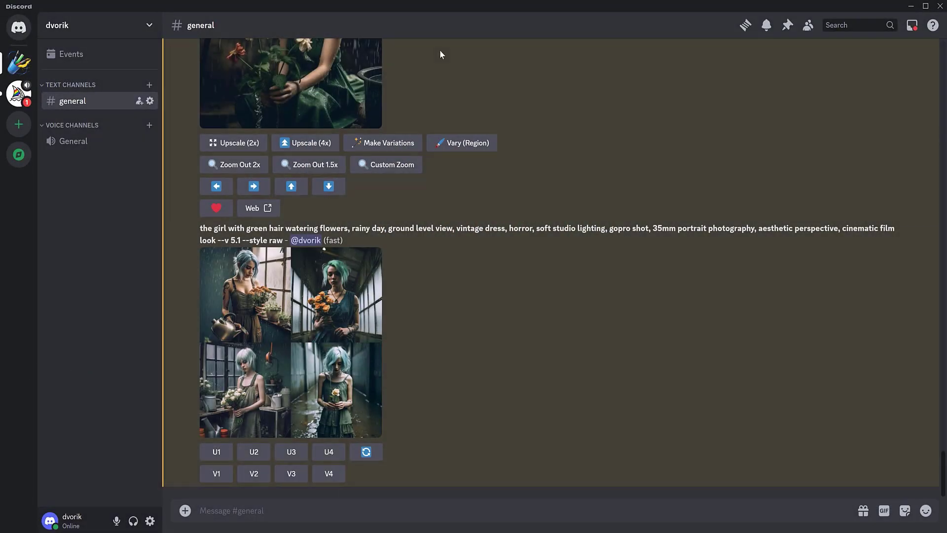
# Upscale the third image of the ground level view, vintage dress grid and view it enlarged.
pyautogui.click(291, 453)
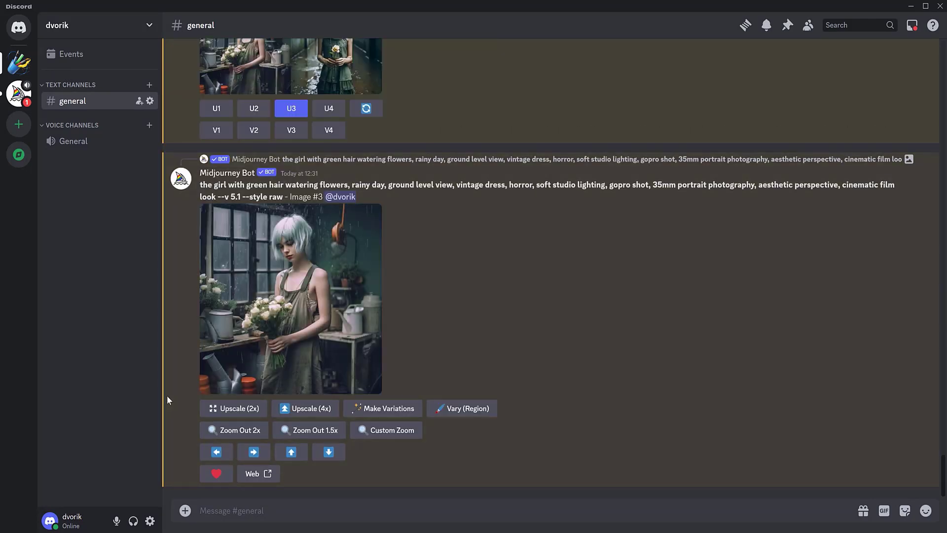
pyautogui.click(305, 327)
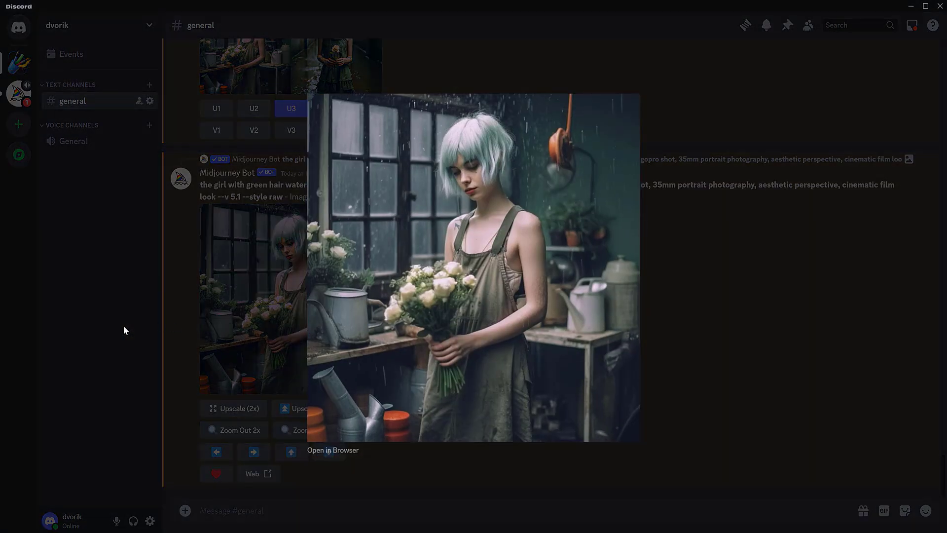
pyautogui.click(85, 329)
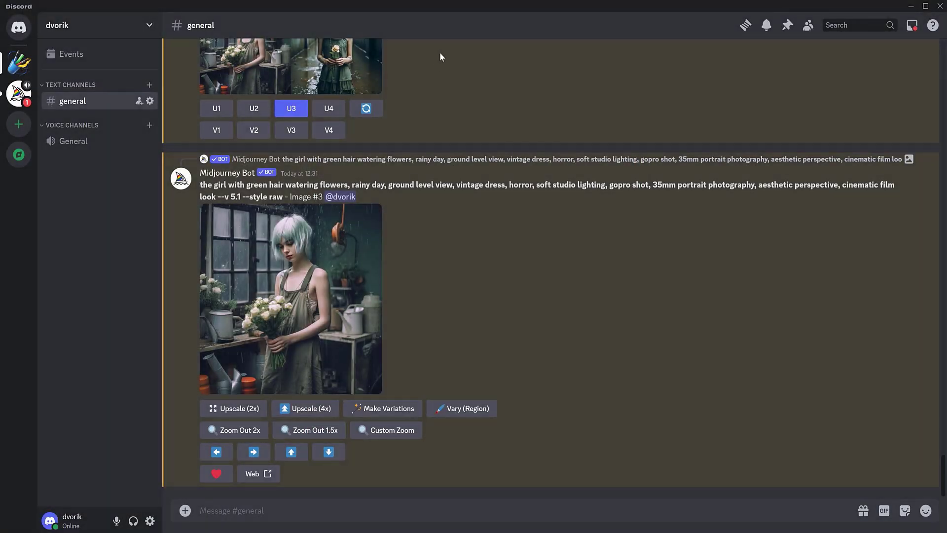
# Reuse the vintage dress horror prompt with its ending changed to "cinematic film, neon", generate the images and view the grid enlarged.
pyautogui.write('the girl with green hair watering flowers, rainy day, ground level view, vintage dress, horror, soft studio lighting, gopro shot, 35mm portrait photography, aesthetic perspective, cinematic film,')
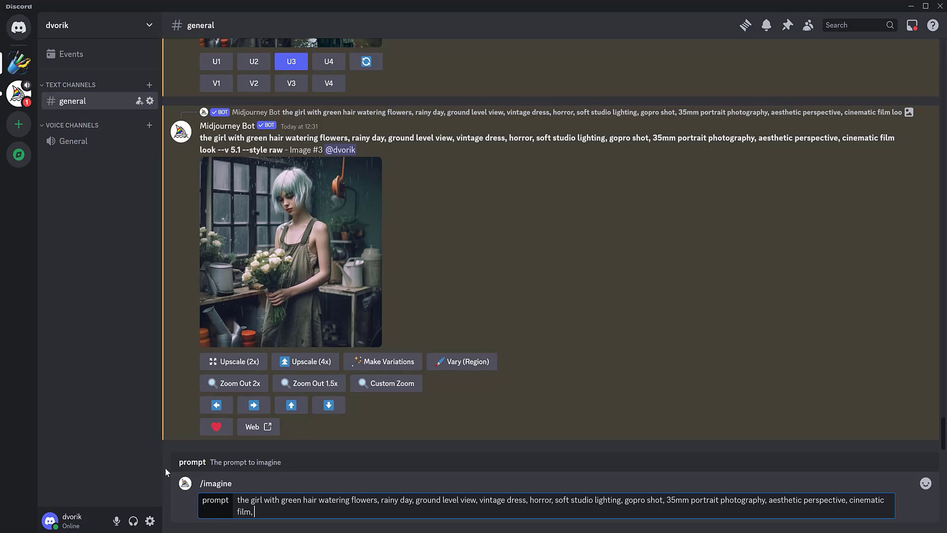
pyautogui.write('neon')
pyautogui.press('Return')
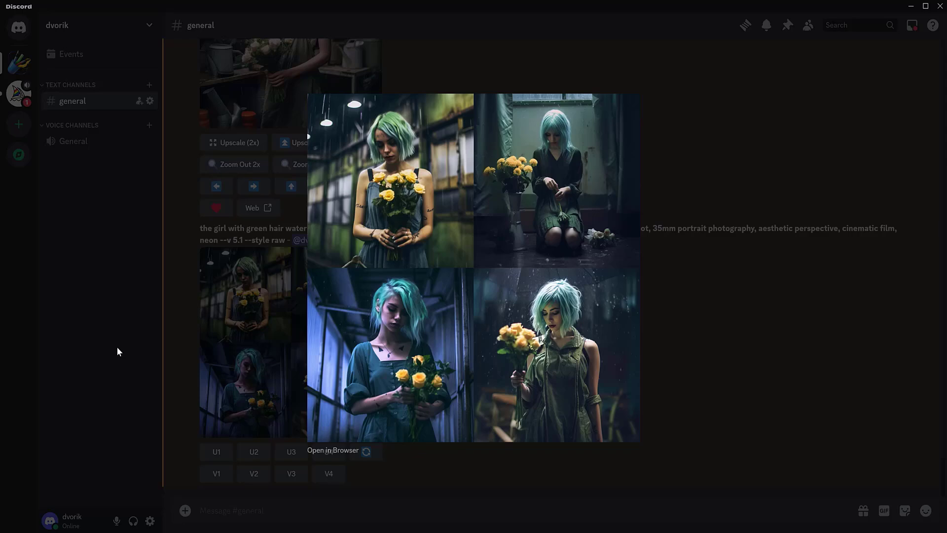
pyautogui.click(118, 351)
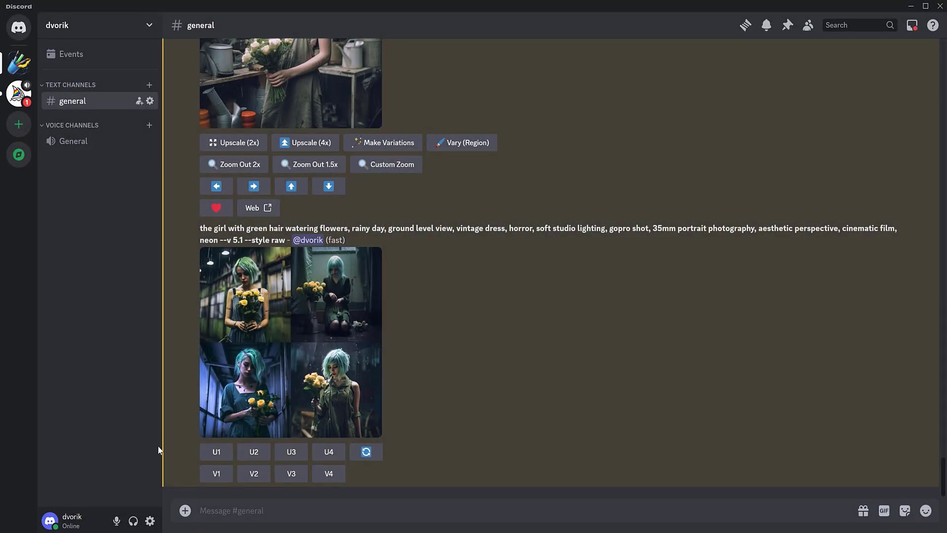
# Create variations of the third image in the neon grid and view the new grid enlarged.
pyautogui.click(291, 474)
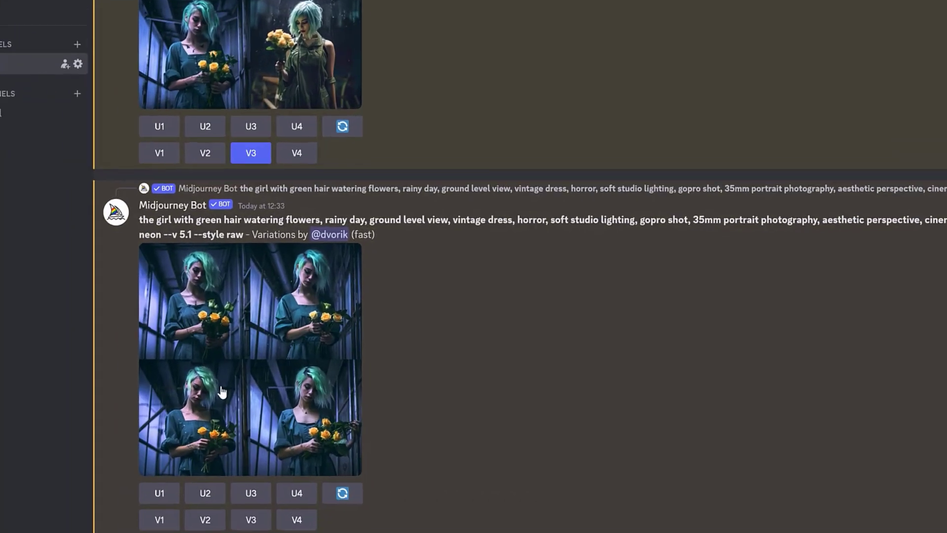
pyautogui.click(222, 392)
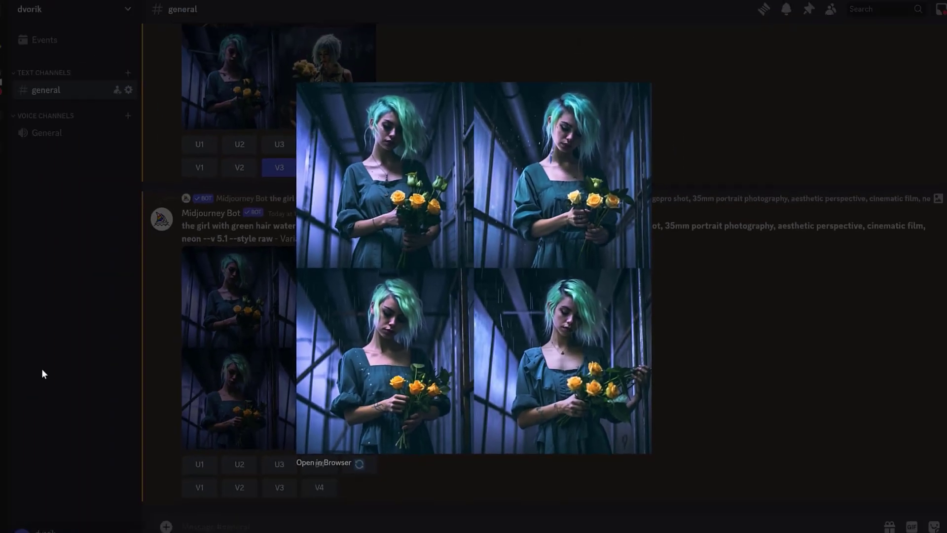
pyautogui.click(69, 362)
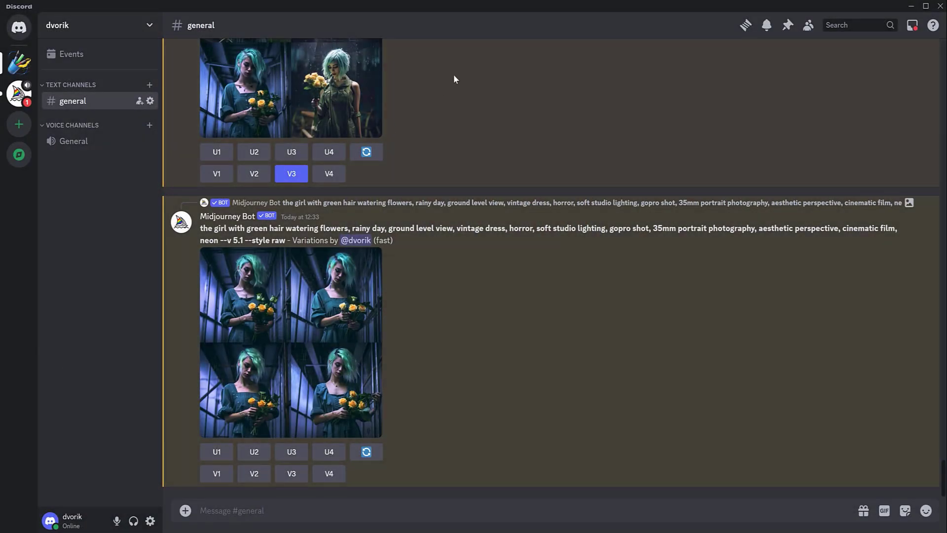
# Reuse the neon prompt with "Ryan Murphy" appended after "neon" and generate the images.
pyautogui.write('the girl with green hair watering flowers, rainy day, ground level view, vintage dress, horror, soft studio lighting, gopro shot, 35mm portrait photography, aesthetic perspective, cinematic film, neon')
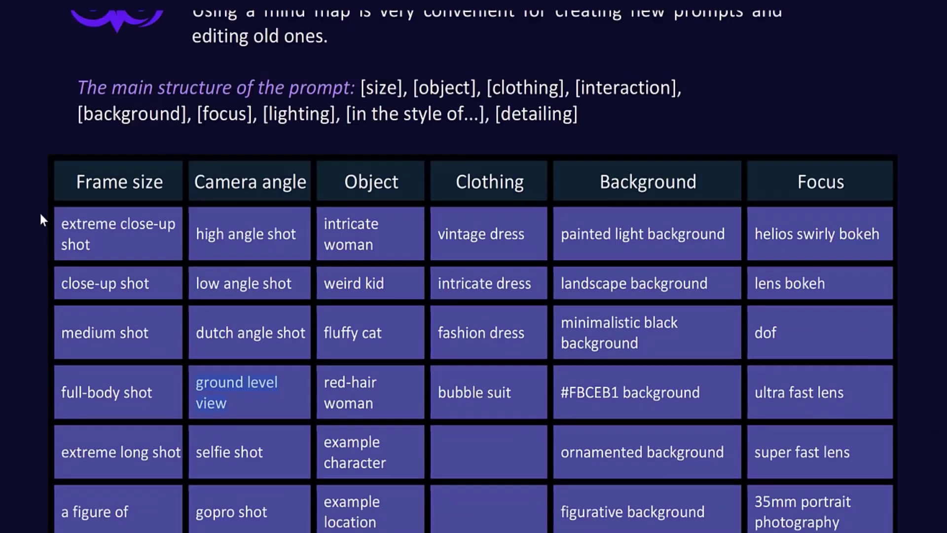
pyautogui.scroll(-15, 23, 223)
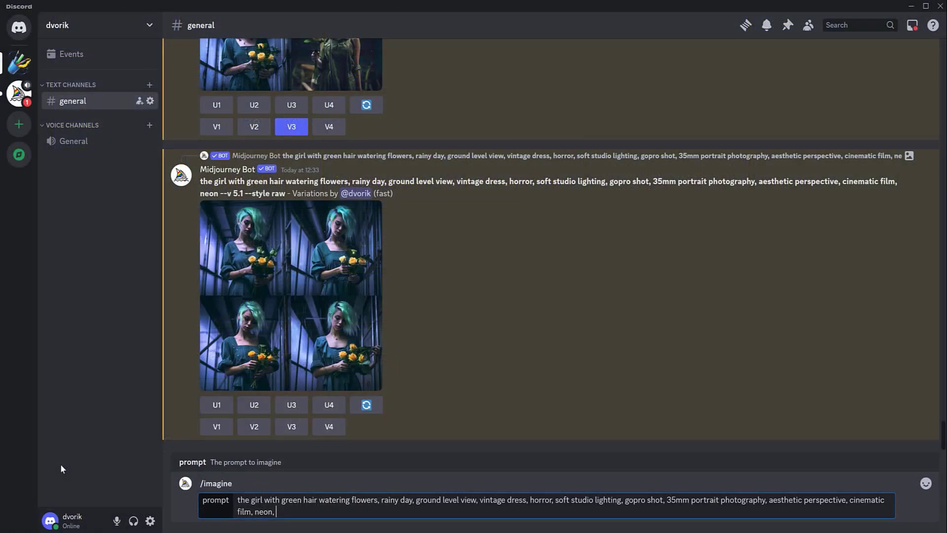
pyautogui.write('Ryan Murphy')
pyautogui.press('Return')
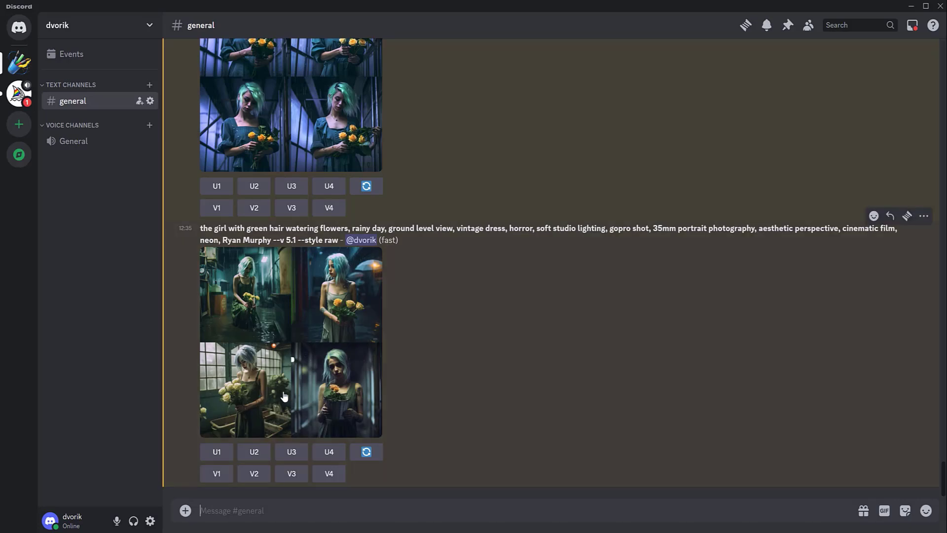
# View the image grid of the "neon, Ryan Murphy" prompt enlarged.
pyautogui.click(331, 388)
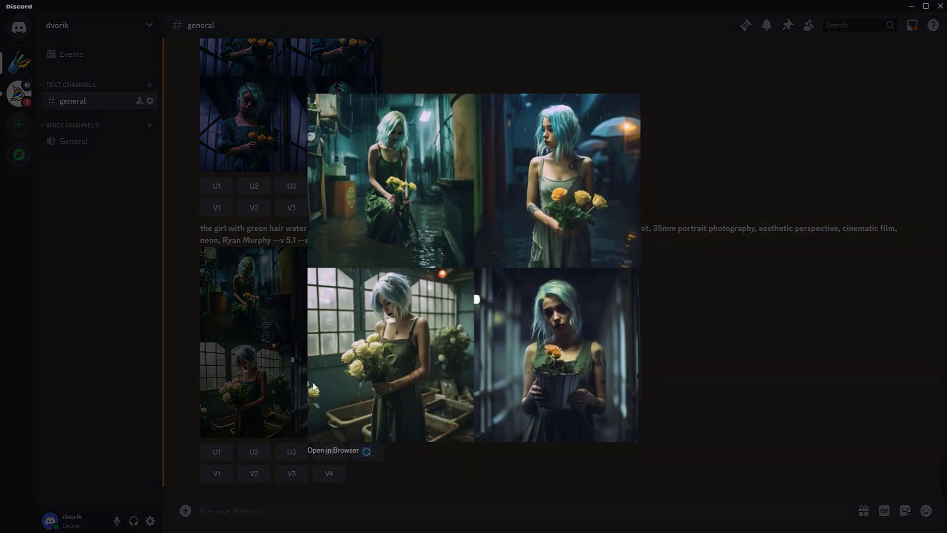
pyautogui.click(29, 349)
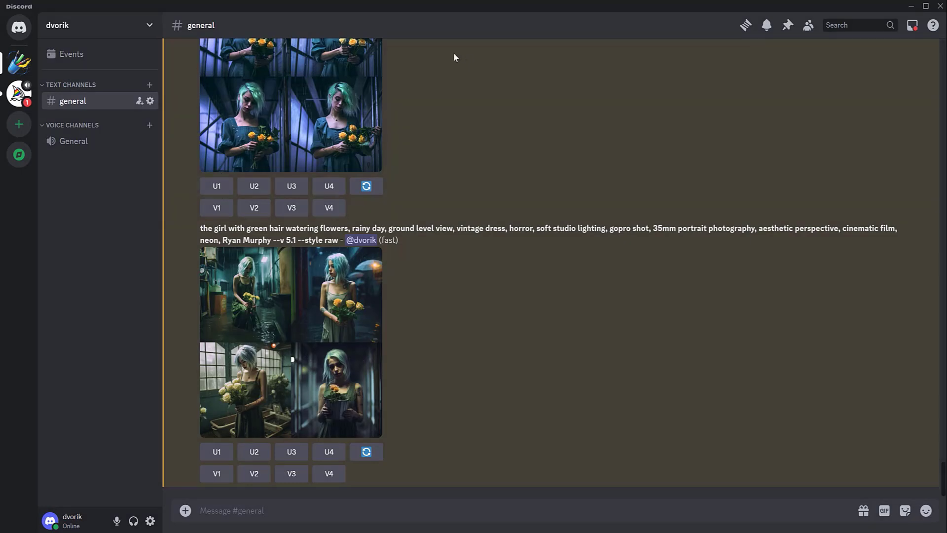
# Reuse the "neon, Ryan Murphy" prompt with the parameter "--ar 16:9" appended, generate the images and view the widescreen grid enlarged.
pyautogui.write('the girl with green hair watering flowers, rainy day, ground level view, vintage dress, horror, soft studio lighting, gopro shot, 35mm portrait photography, aesthetic perspective, cinematic film, neon, Ryan Murphy')
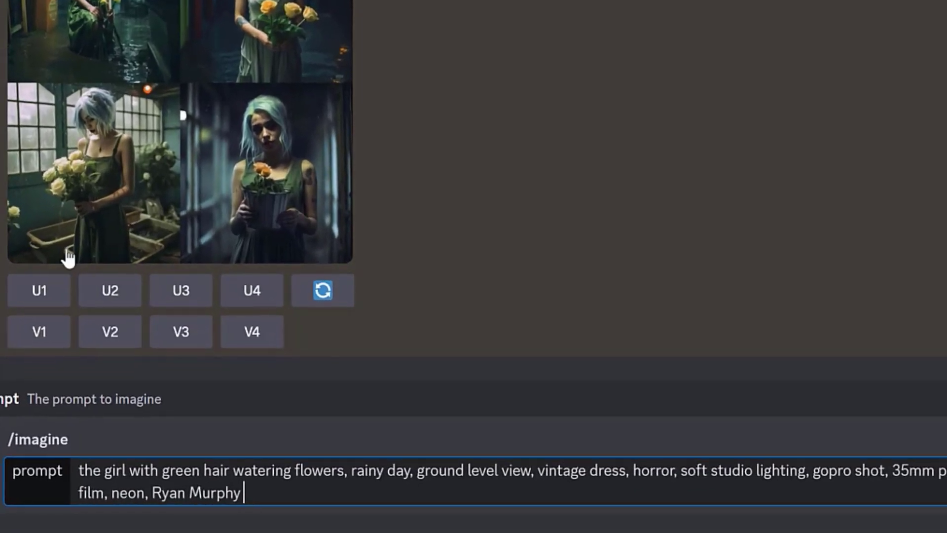
pyautogui.write('--')
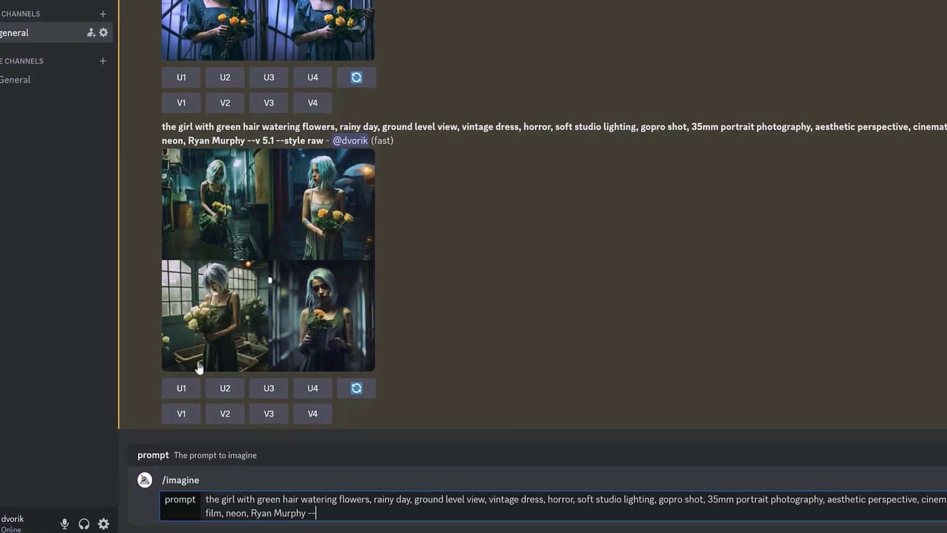
pyautogui.write('ar')
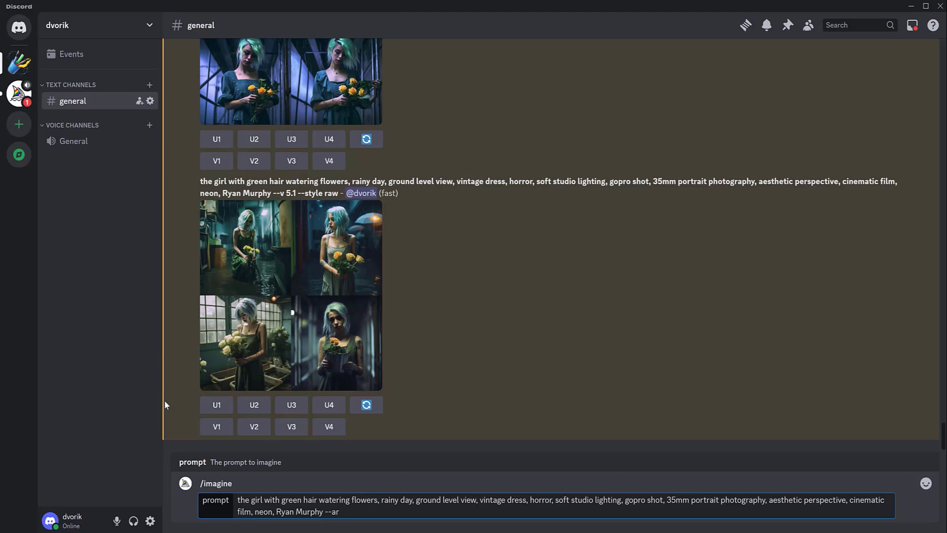
pyautogui.write('16:9')
pyautogui.press('Return')
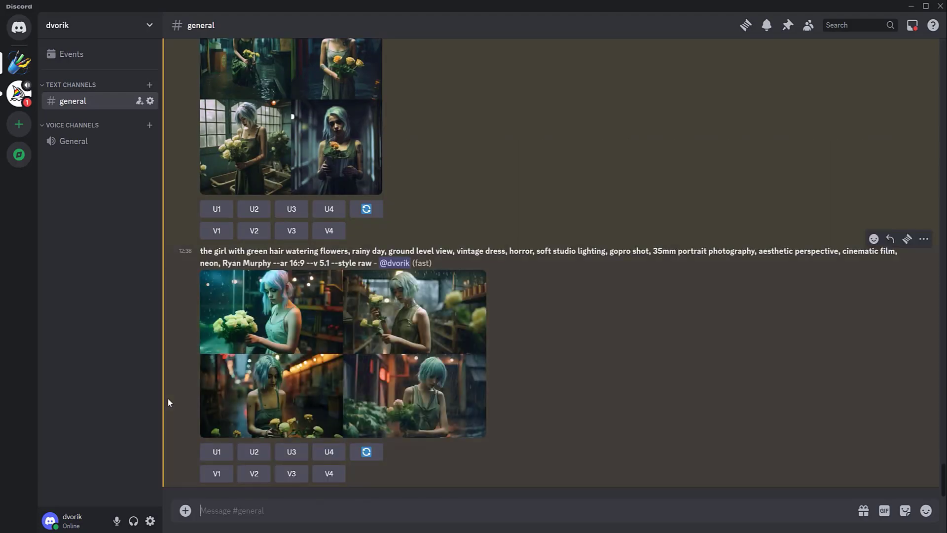
pyautogui.click(268, 405)
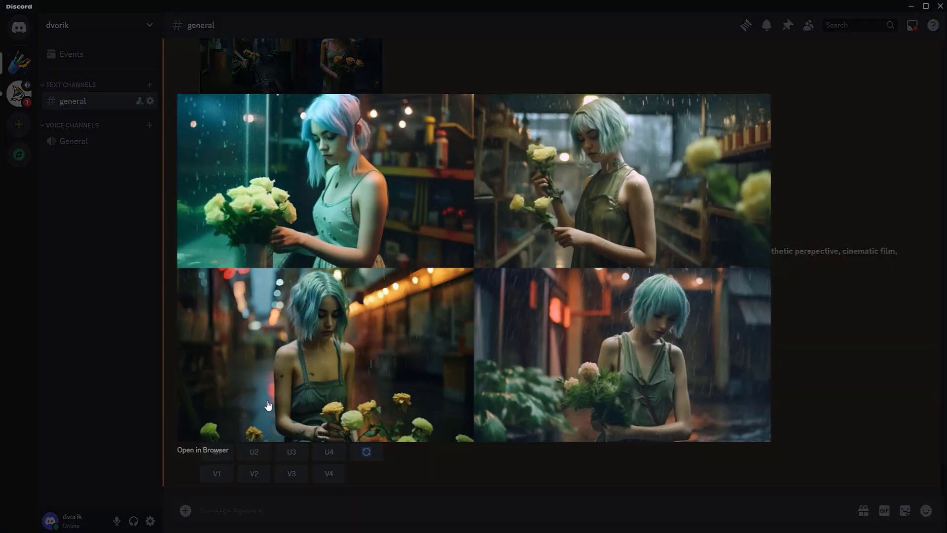
pyautogui.click(60, 378)
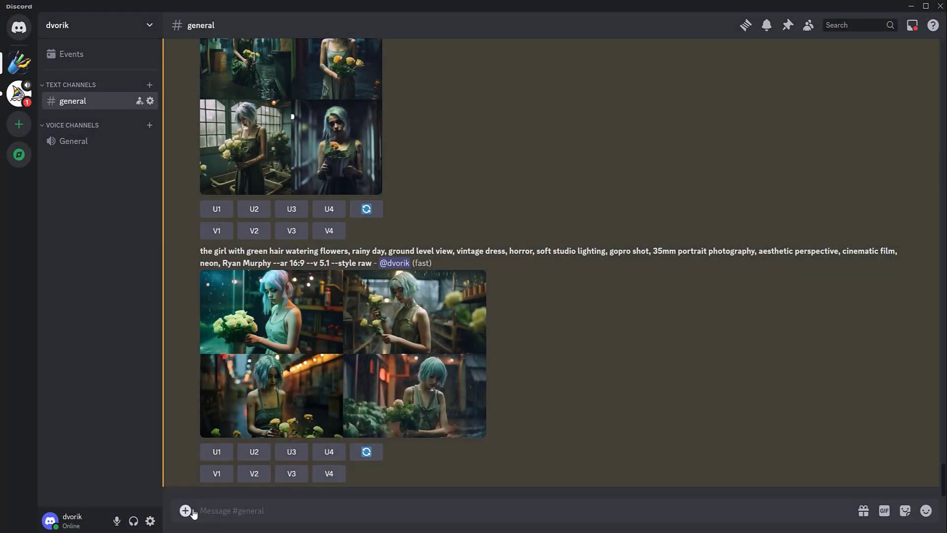
# Reuse the 16:9 prompt with the stylize parameter "--s 500" appended, generate the images and view the grid enlarged.
pyautogui.write('the girl with green hair watering flowers, rainy day, ground level view, vintage dress, horror, soft studio lighting, gopro shot, 35mm portrait photography, aesthetic perspective, cinematic film, neon, Ryan Murphy --ar 16:9')
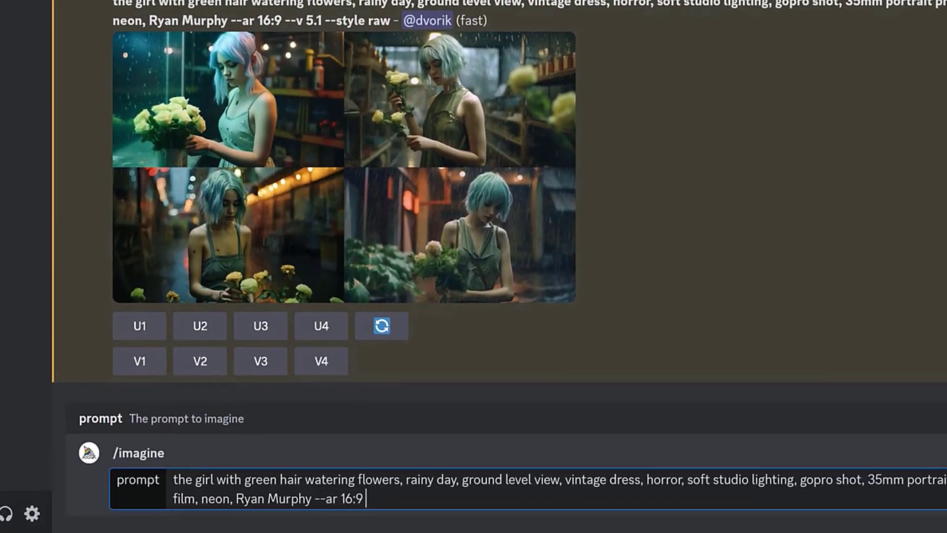
pyautogui.write('--')
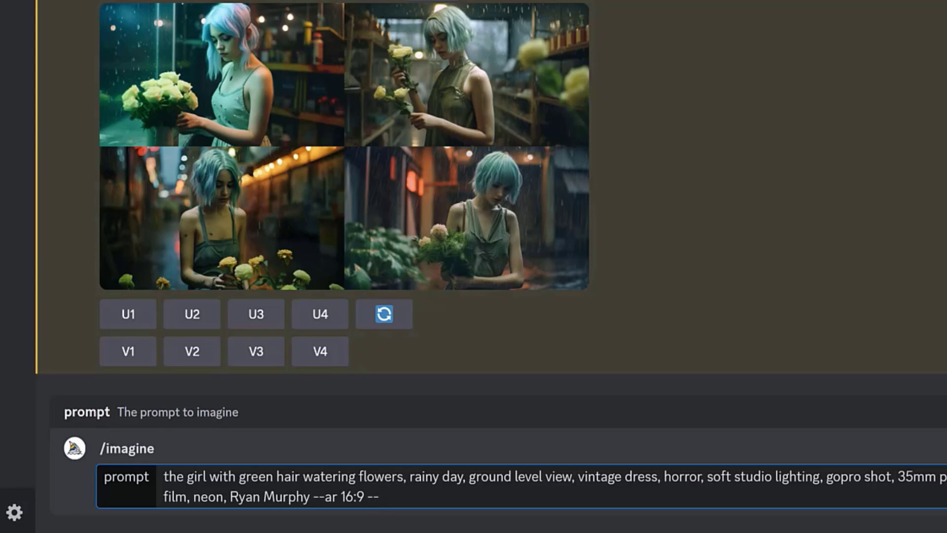
pyautogui.write('s')
pyautogui.write('500')
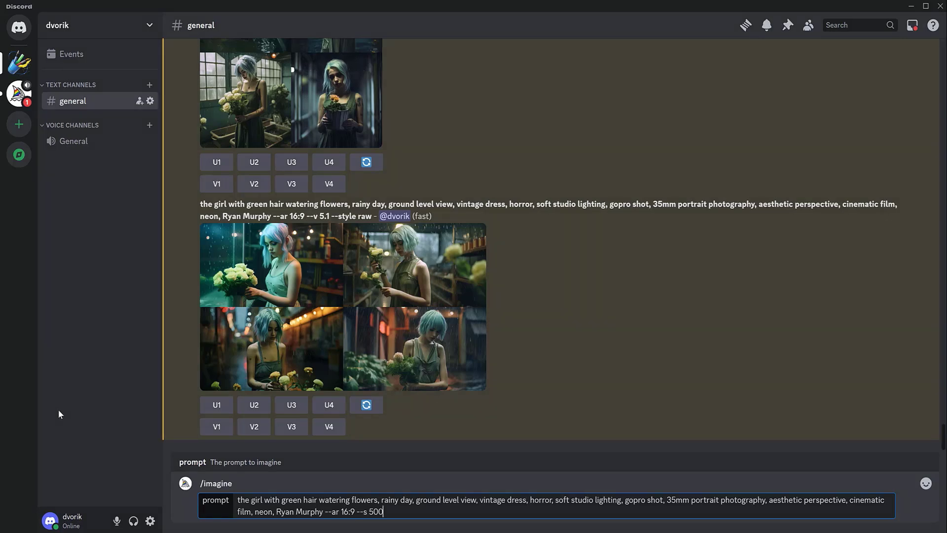
pyautogui.press('Return')
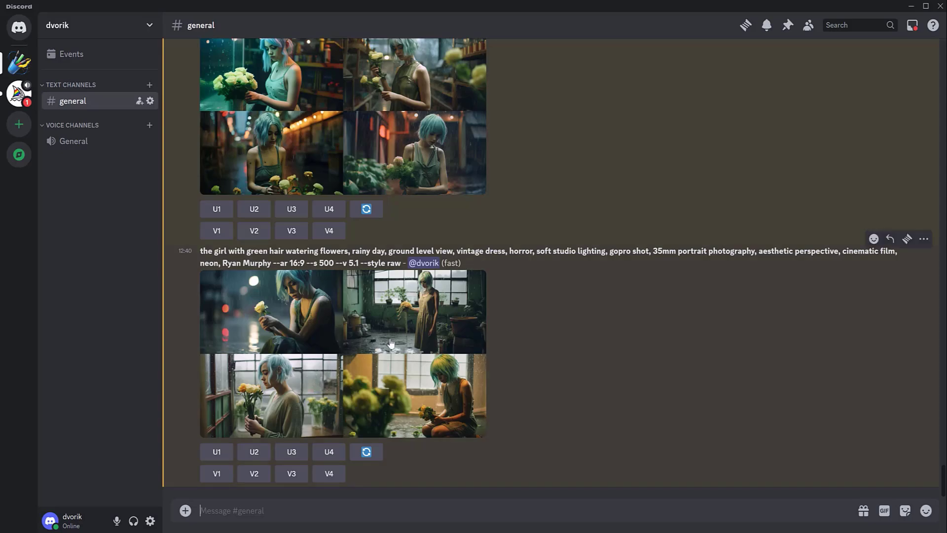
pyautogui.click(392, 341)
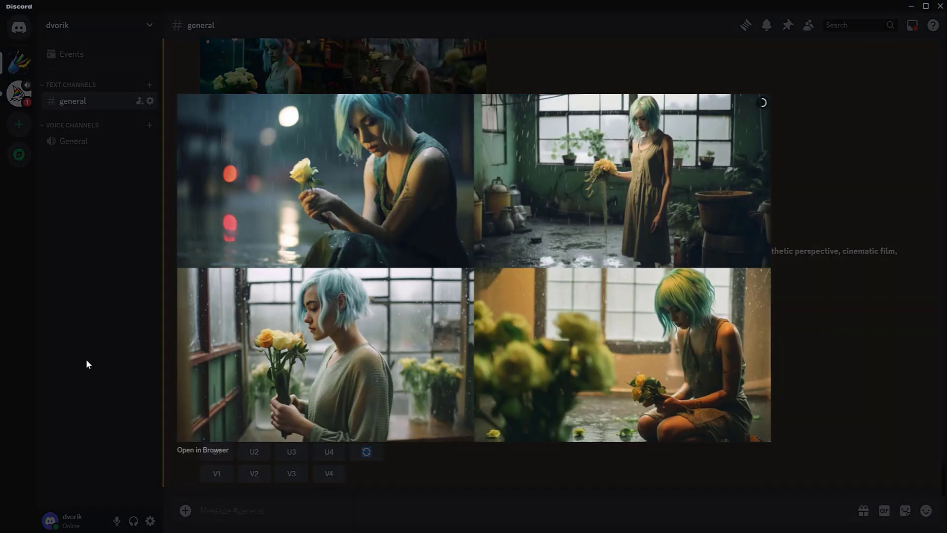
pyautogui.click(93, 348)
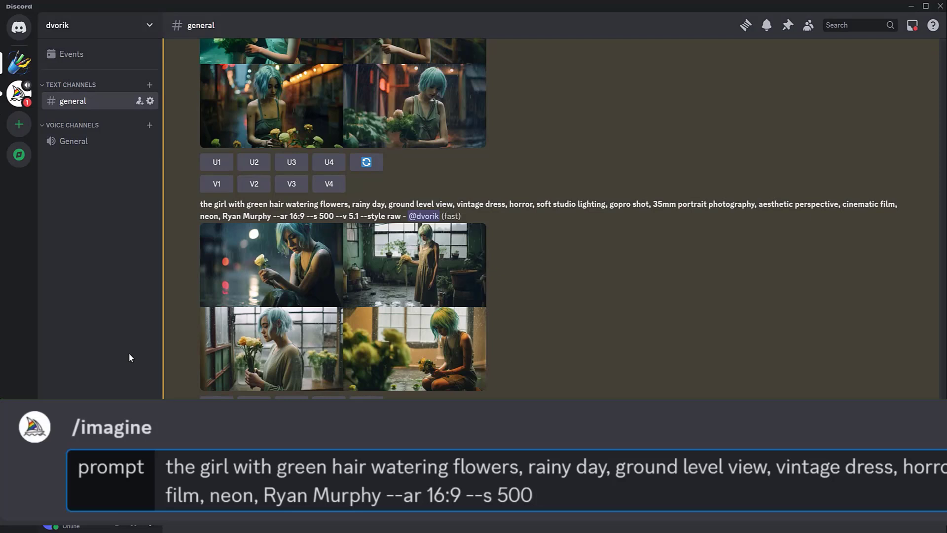
# Add the exclusion "--no windows" after "--s 500" in the reused prompt, generate the images and view the grid enlarged.
pyautogui.write('--')
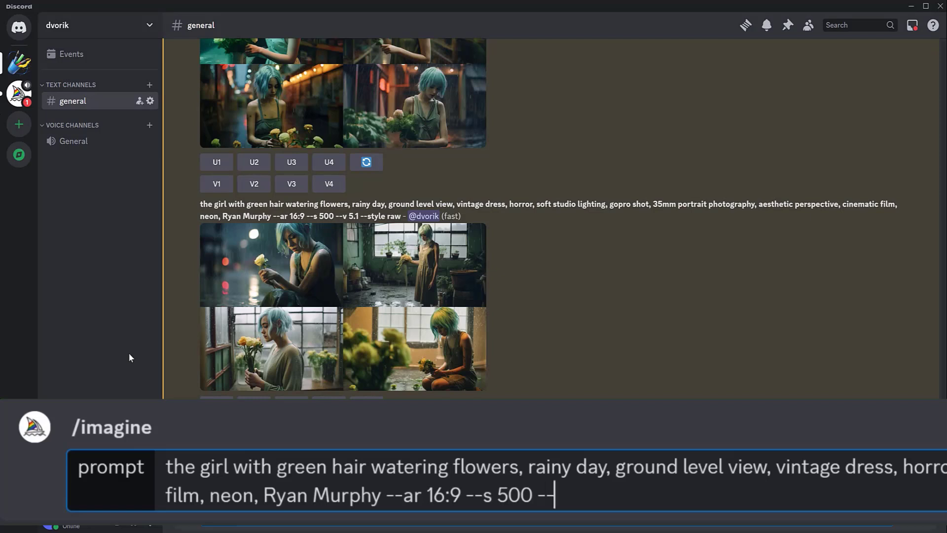
pyautogui.write('no windows --v 5.1 --style raw - @dvorik (fast')
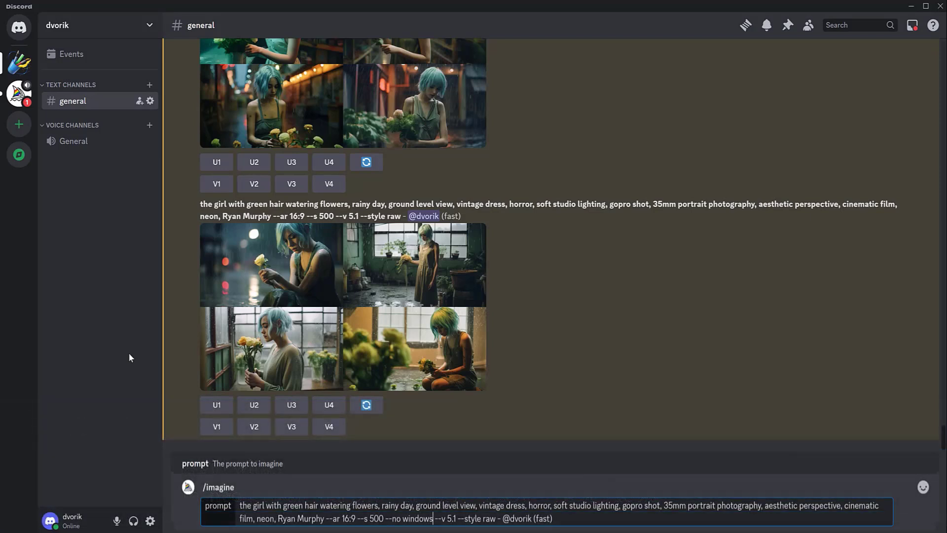
pyautogui.press('Return')
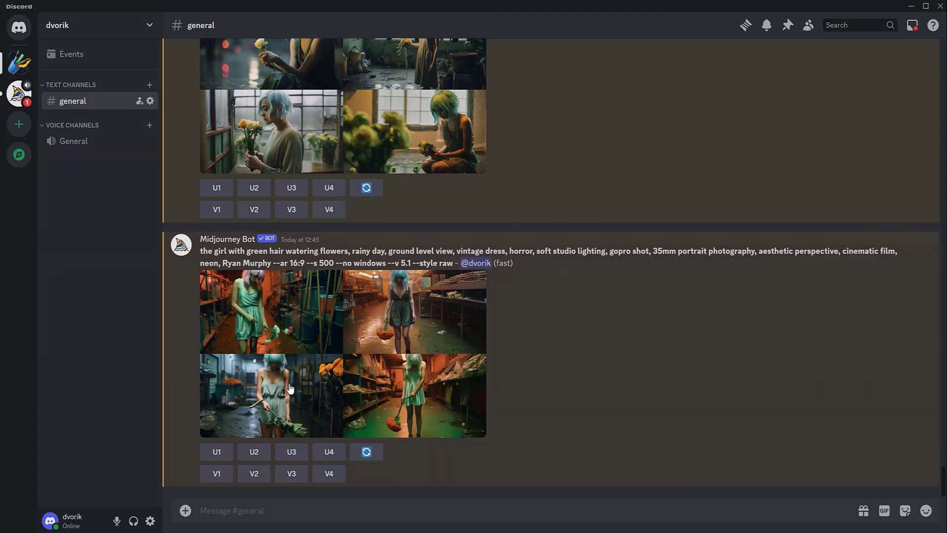
pyautogui.click(291, 389)
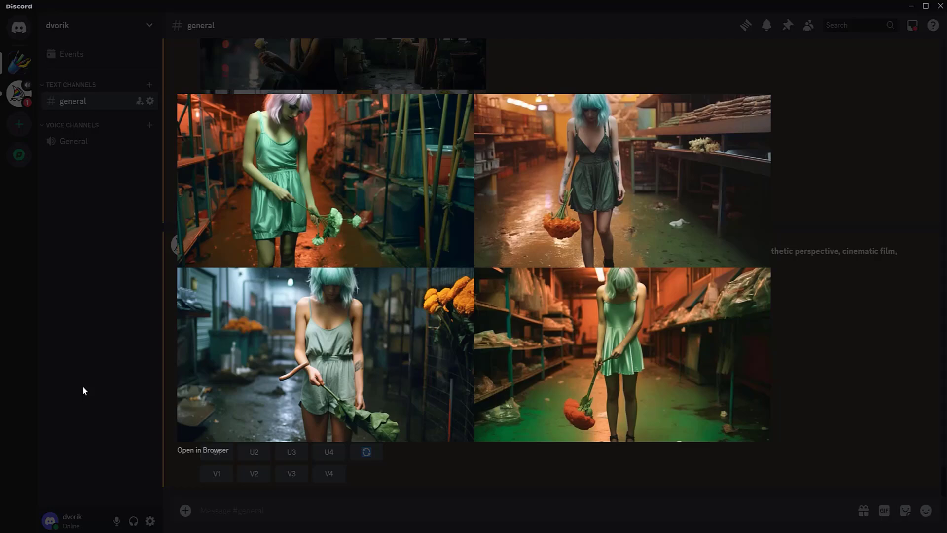
pyautogui.click(82, 390)
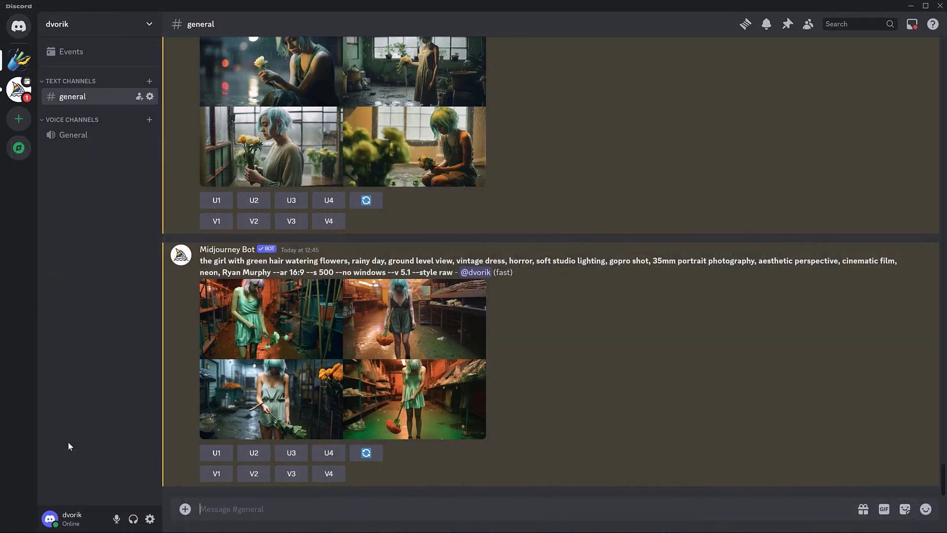
# Run the /describe command on the image owl.jpg from the Pictures folder inside Midjourney Lessons on the Desktop.
pyautogui.write('/')
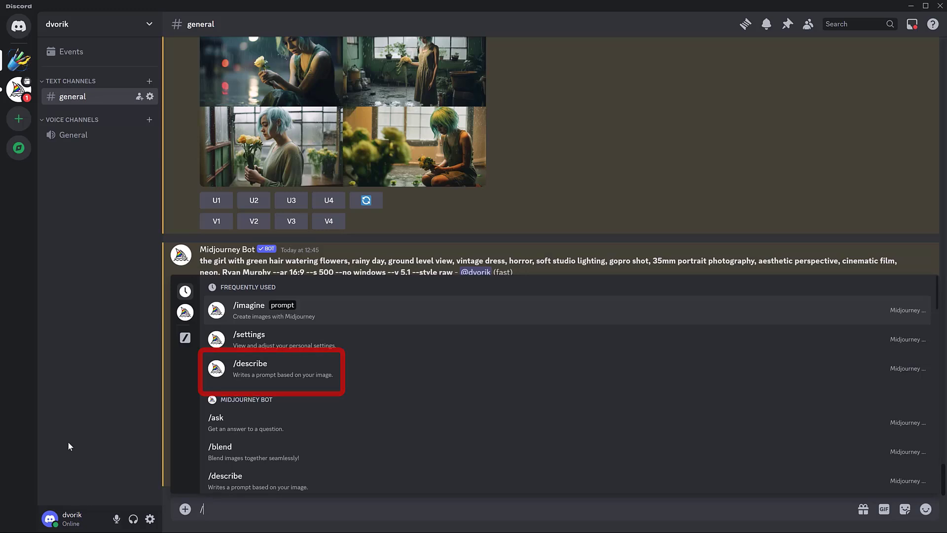
pyautogui.click(244, 374)
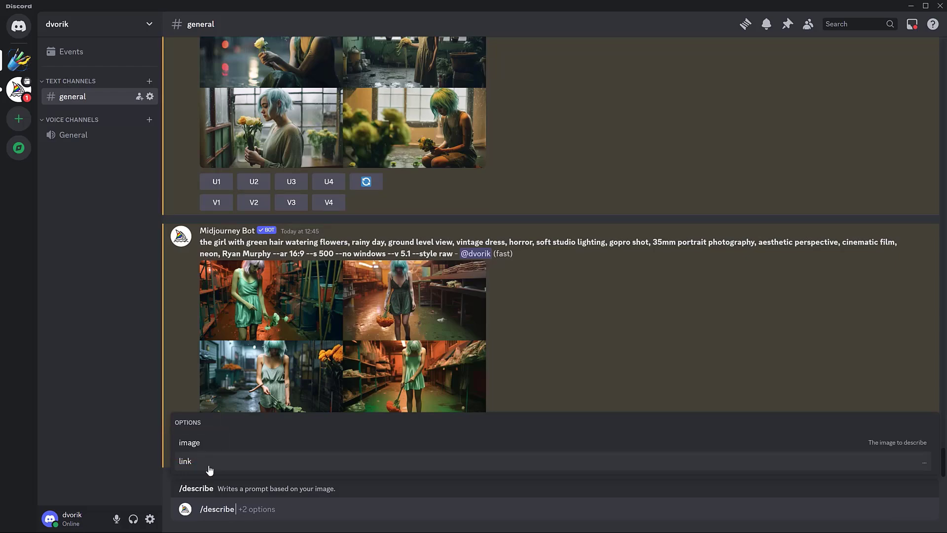
pyautogui.click(195, 444)
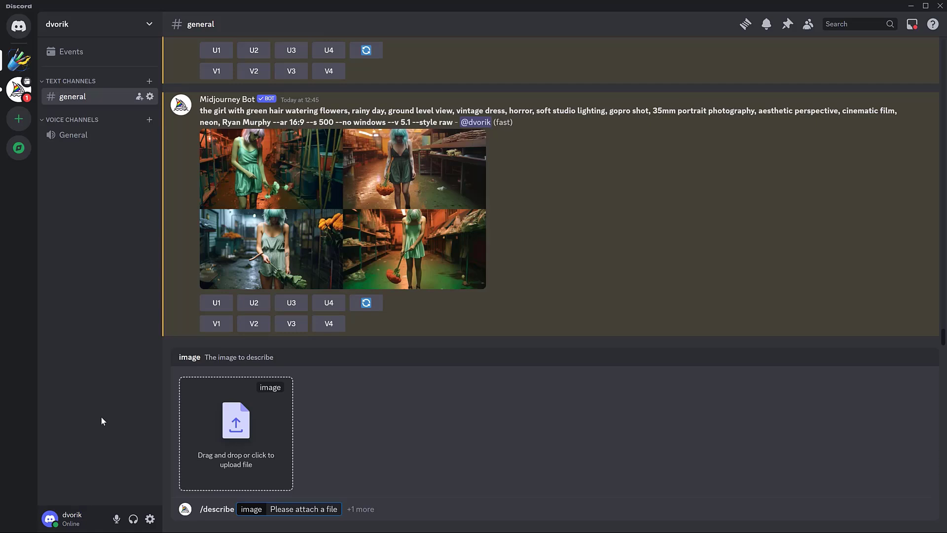
pyautogui.click(241, 425)
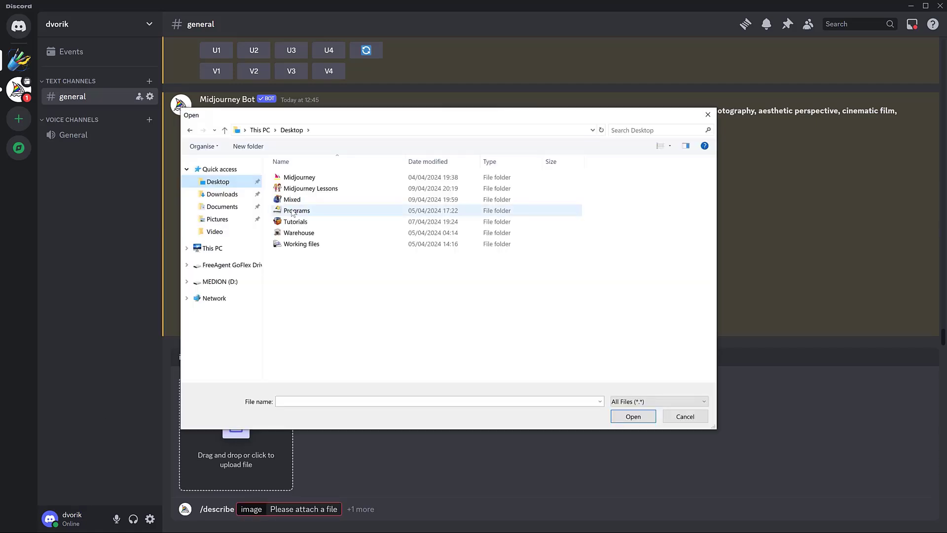
pyautogui.doubleClick(291, 187)
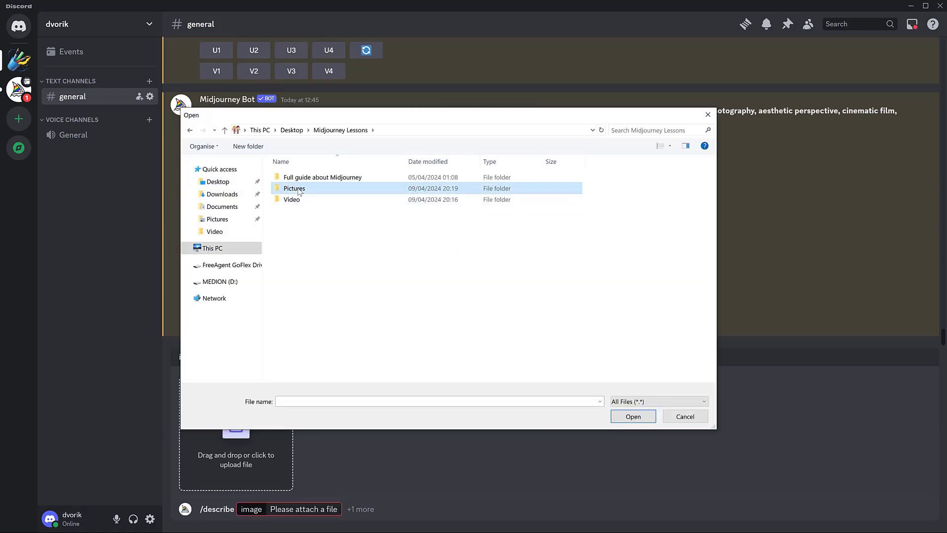
pyautogui.doubleClick(292, 186)
pyautogui.click(410, 193)
pyautogui.doubleClick(412, 196)
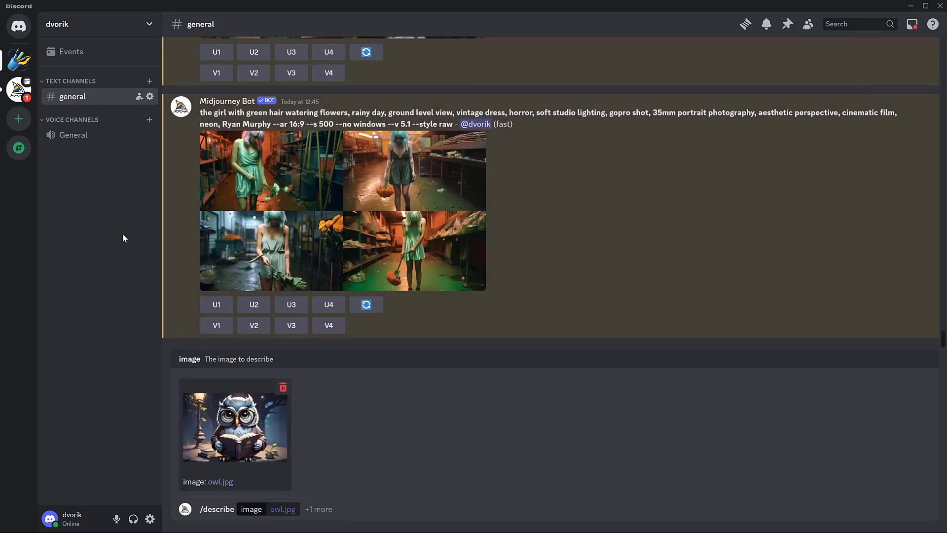
pyautogui.press('Return')
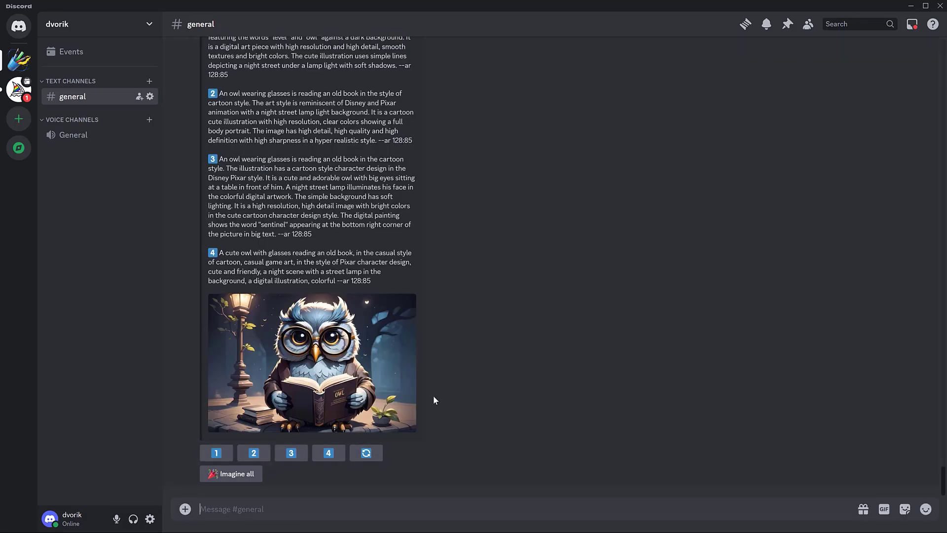
# Generate images from the first suggested owl prompt without editing it and view the resulting grid enlarged.
pyautogui.scroll(1, 482, 374)
pyautogui.click(216, 453)
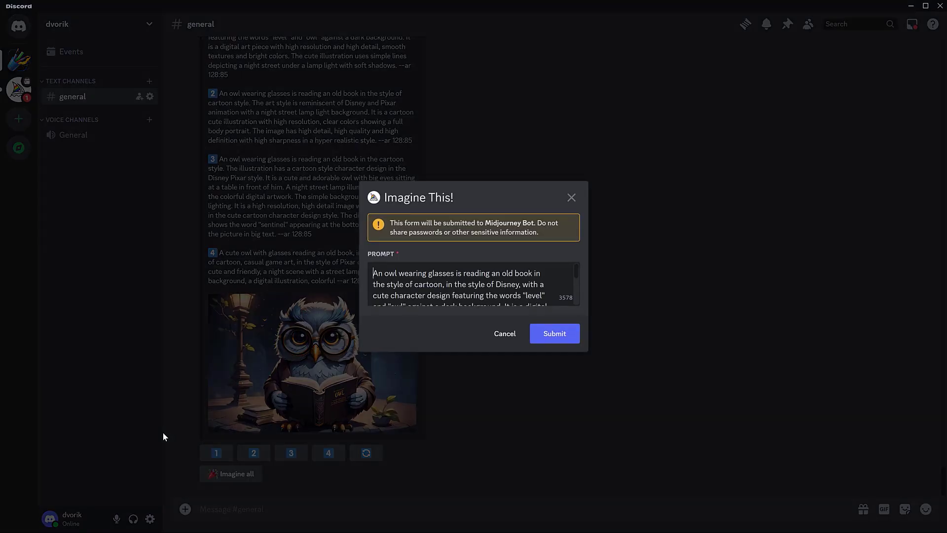
pyautogui.click(551, 335)
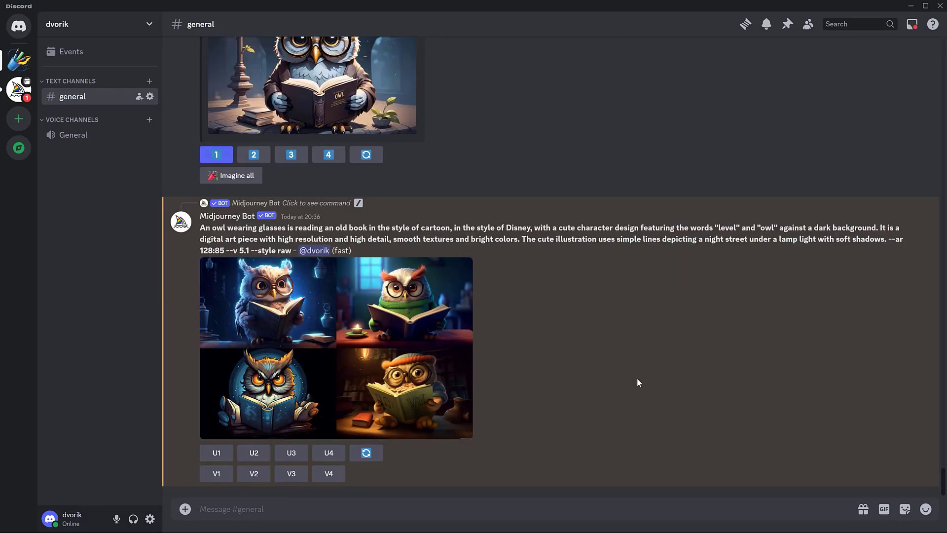
pyautogui.click(333, 355)
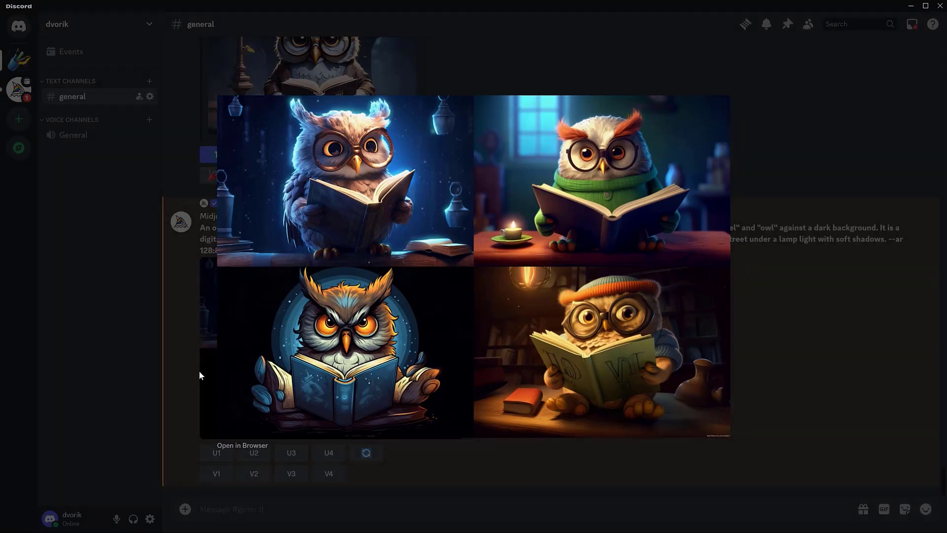
pyautogui.click(190, 370)
# Generate images from the second suggested owl prompt.
pyautogui.scroll(2, 189, 365)
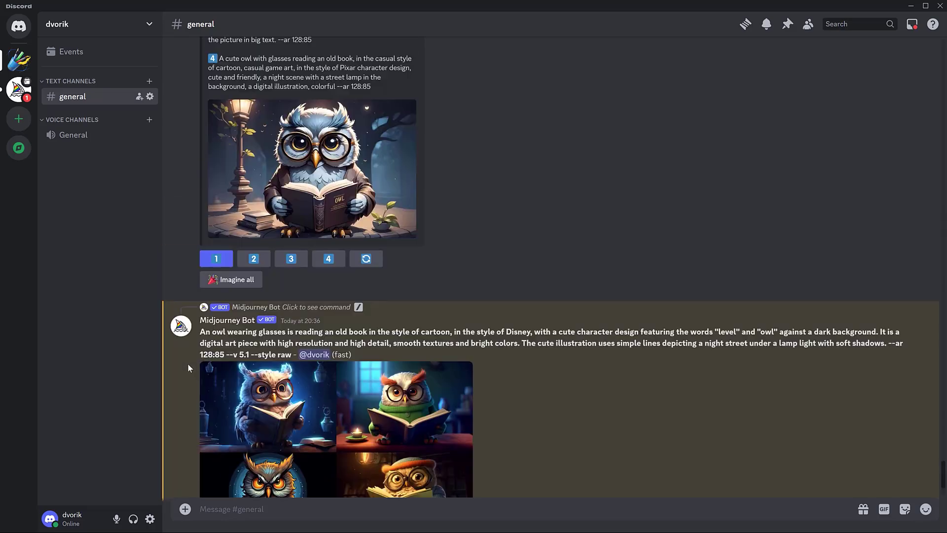
pyautogui.click(253, 260)
pyautogui.click(554, 334)
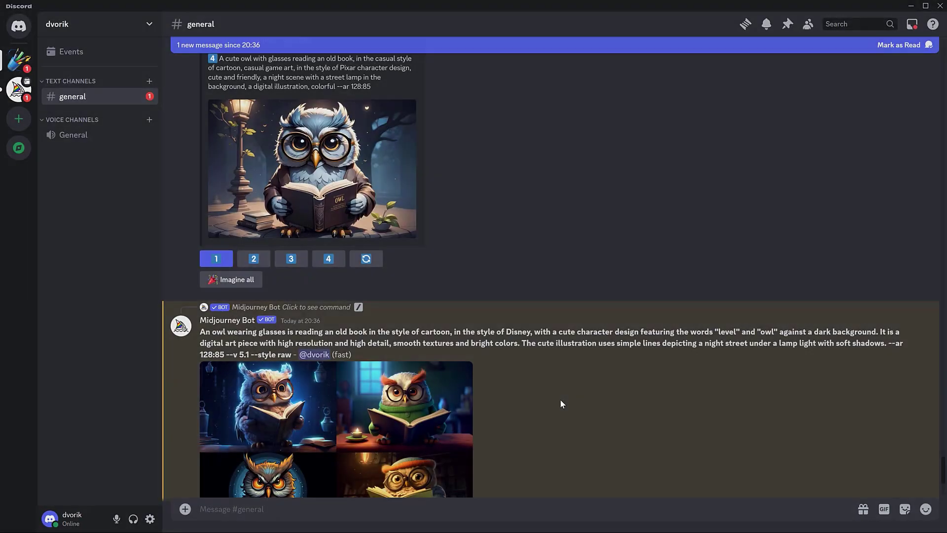
pyautogui.scroll(-6, 560, 399)
# Generate images from the third and fourth suggested owl prompts.
pyautogui.scroll(7, 566, 368)
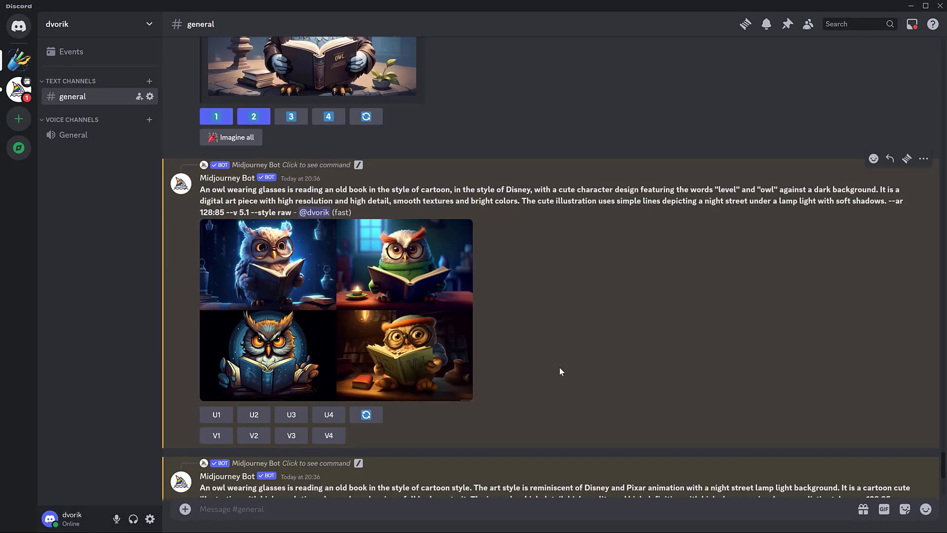
pyautogui.click(291, 220)
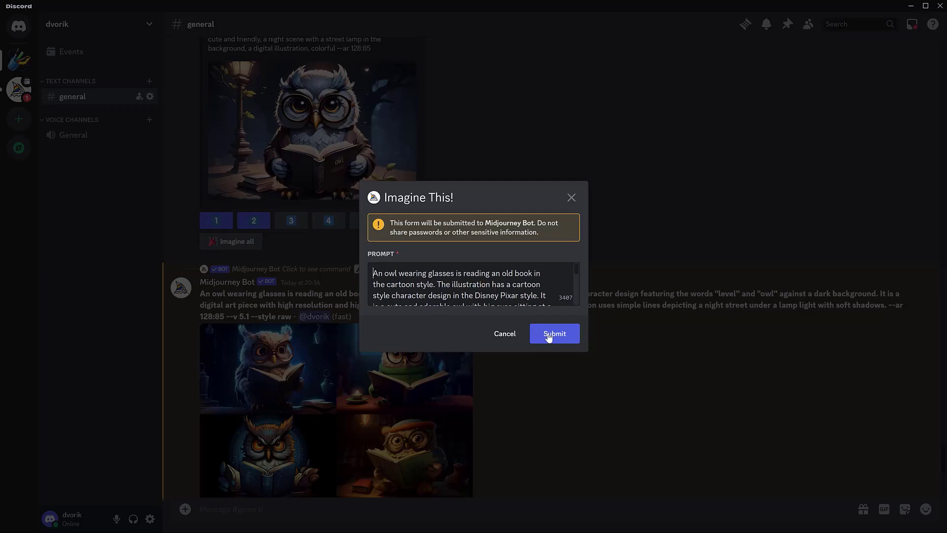
pyautogui.click(549, 337)
pyautogui.scroll(-9, 566, 377)
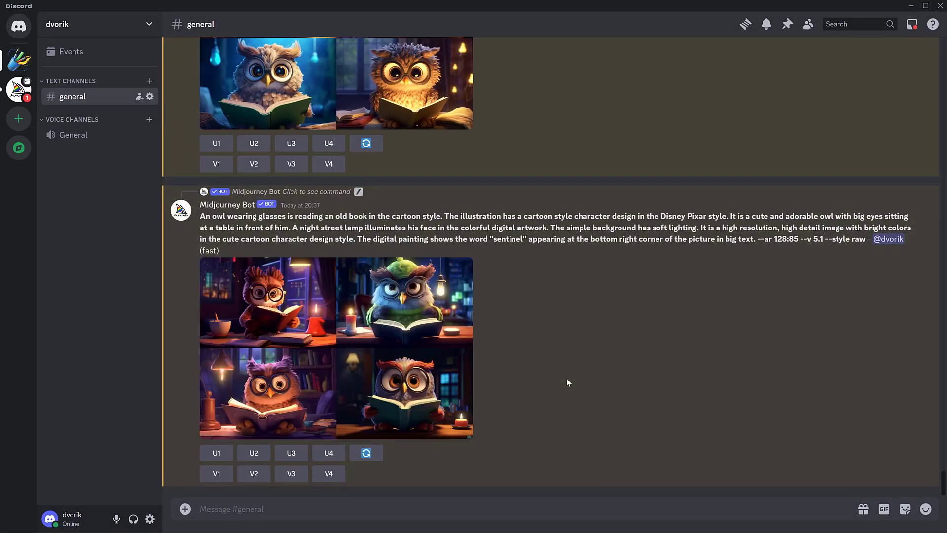
pyautogui.scroll(7, 557, 375)
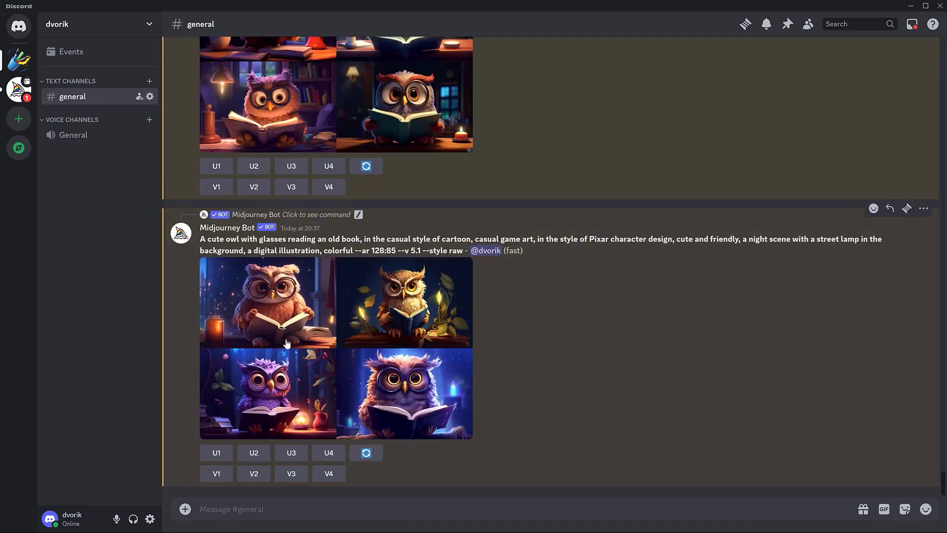
# View the newest owl image grid enlarged, then return to the channel.
pyautogui.click(286, 343)
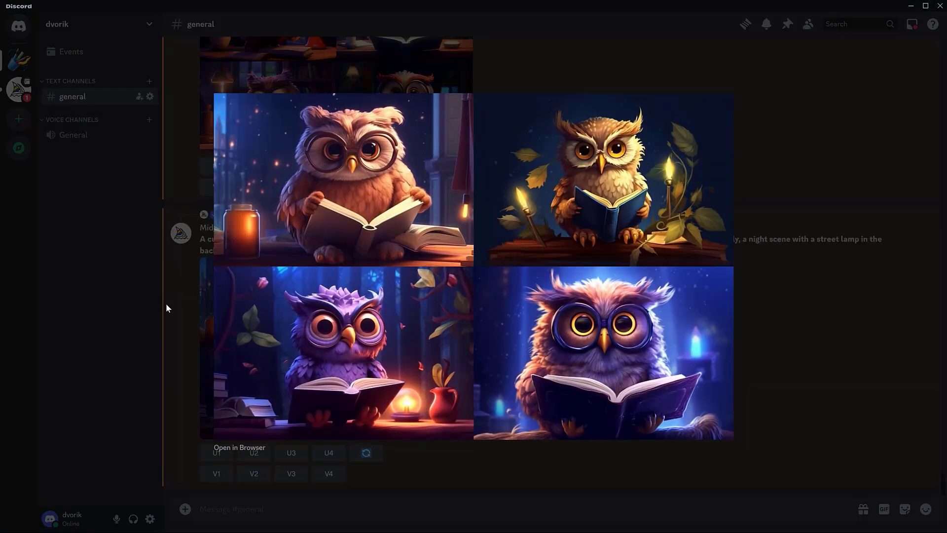
pyautogui.click(183, 314)
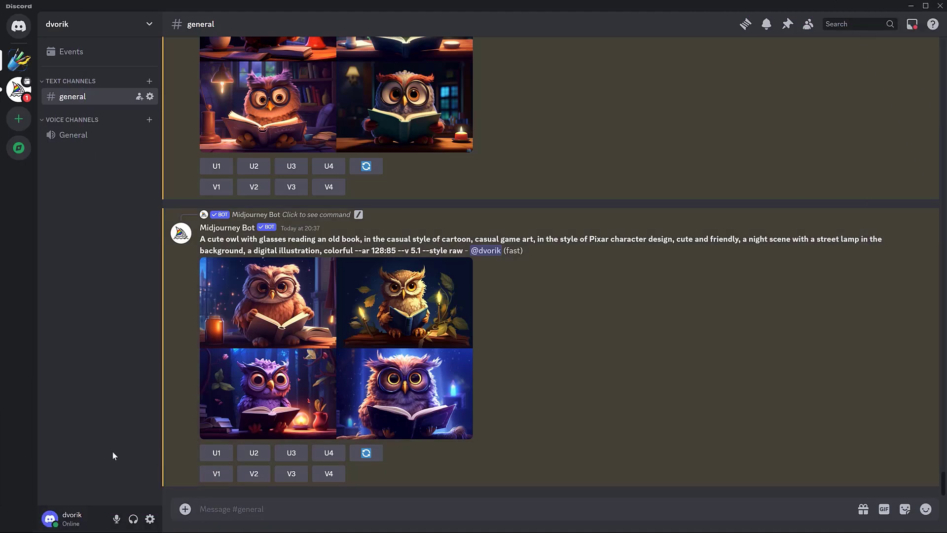
# Run the /blend command with cat.jpg as image1 and dinosaur.jpg as image2, and view the resulting grid enlarged.
pyautogui.write('/')
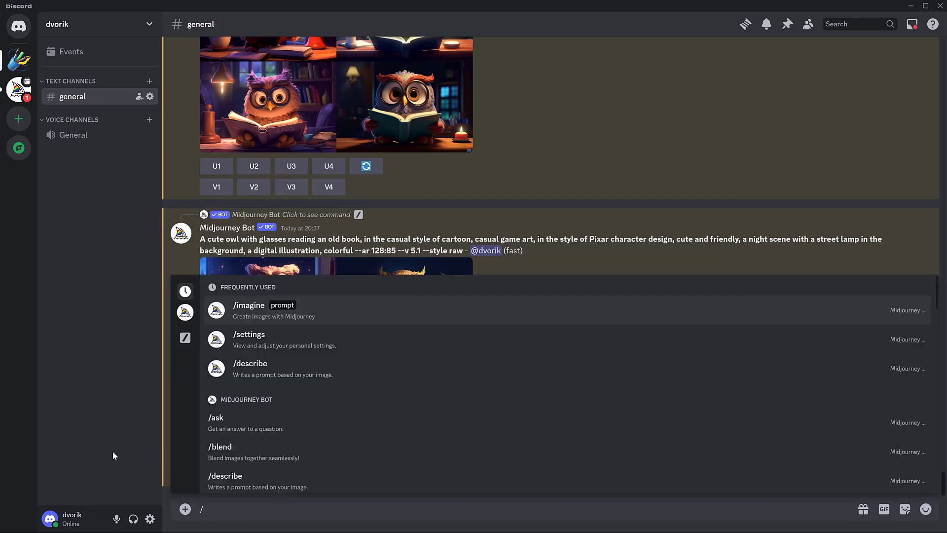
pyautogui.write('blend')
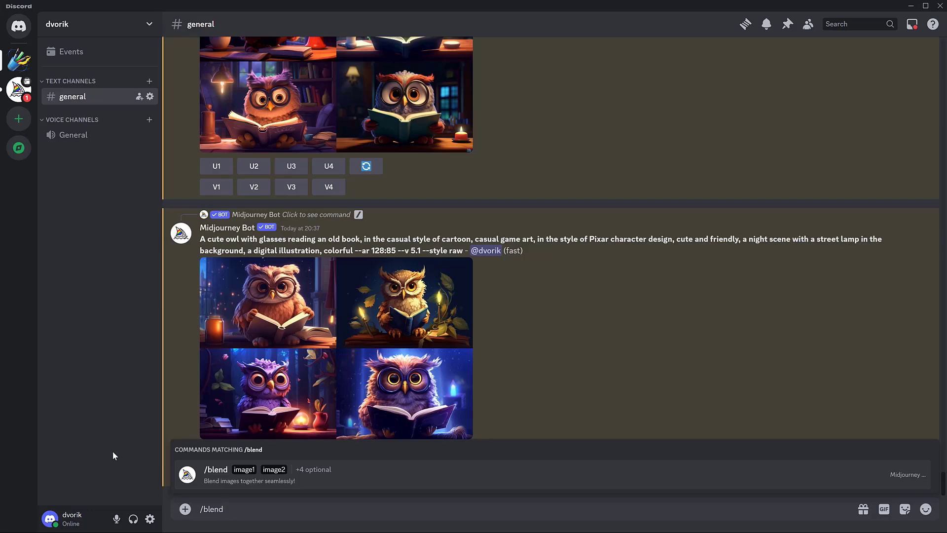
pyautogui.press('Return')
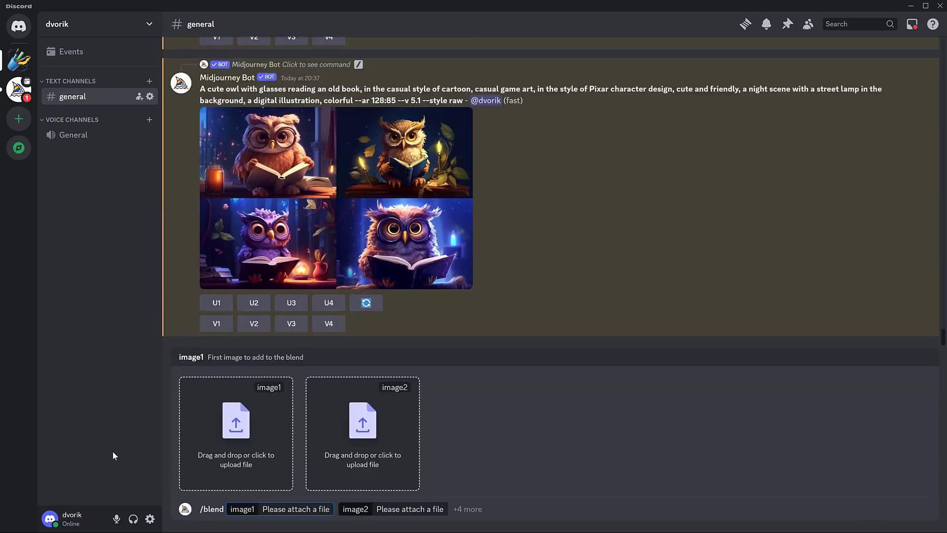
pyautogui.click(237, 425)
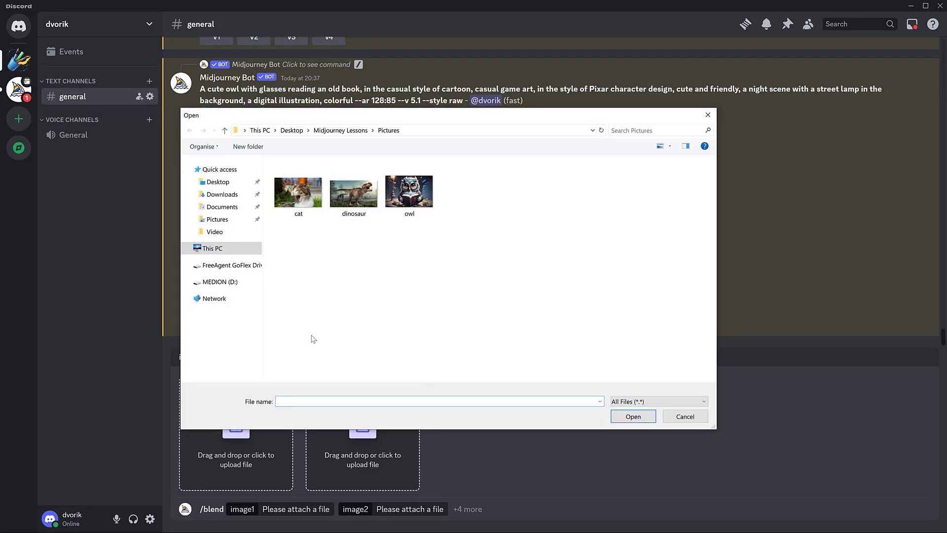
pyautogui.doubleClick(298, 204)
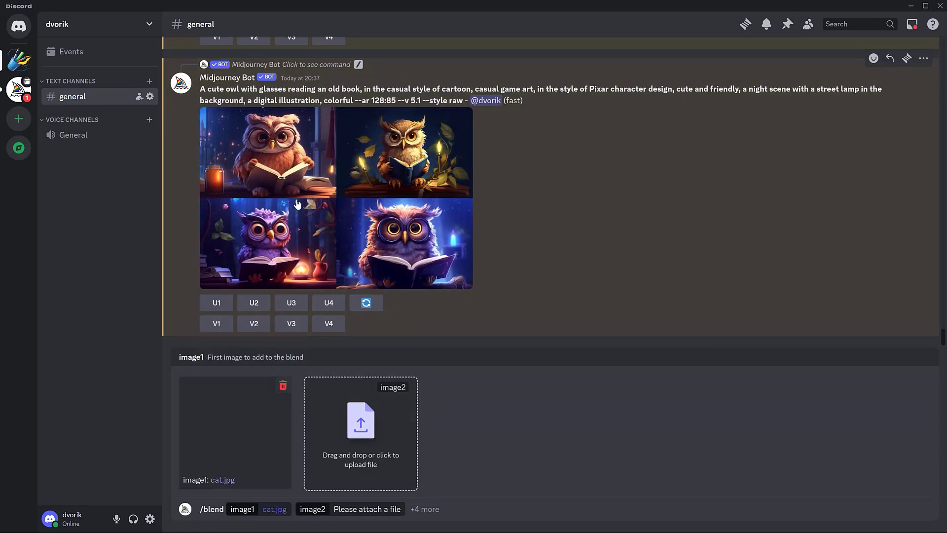
pyautogui.click(361, 418)
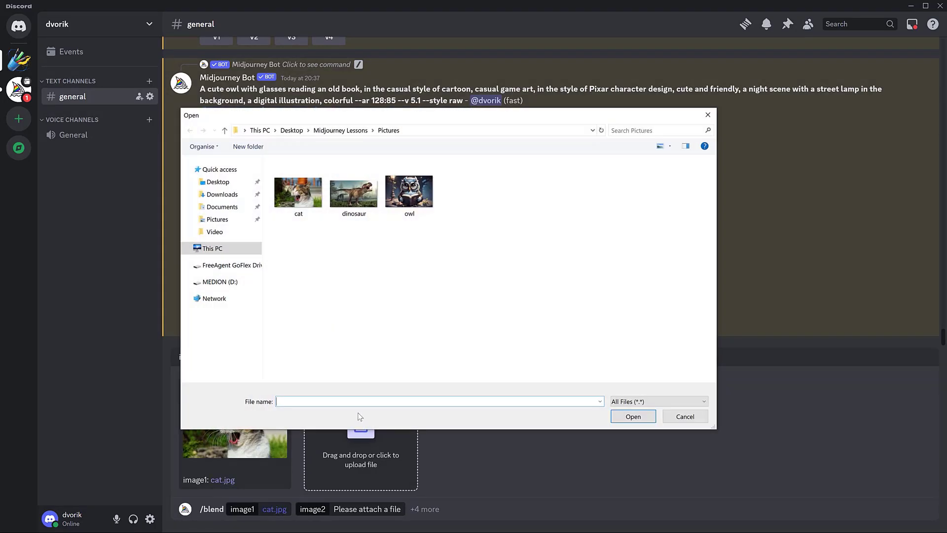
pyautogui.doubleClick(351, 195)
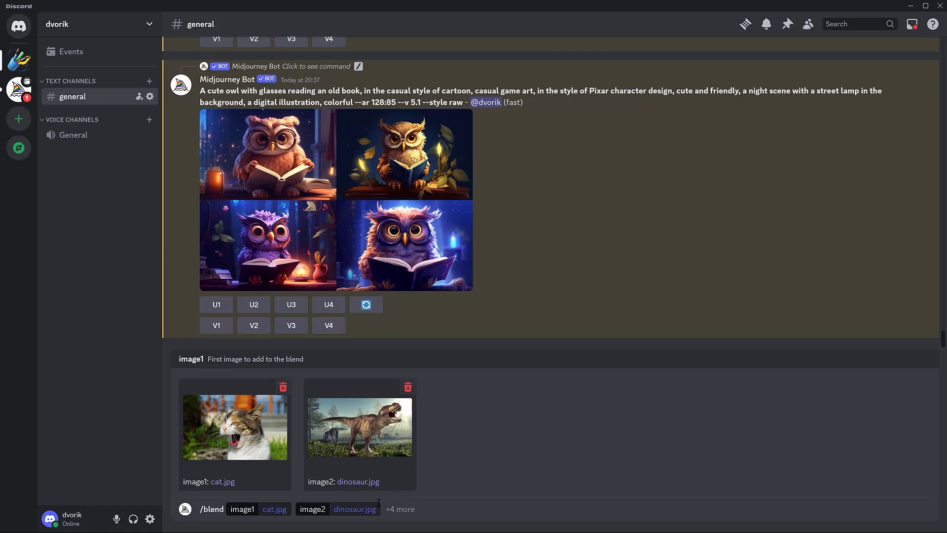
pyautogui.press('Return')
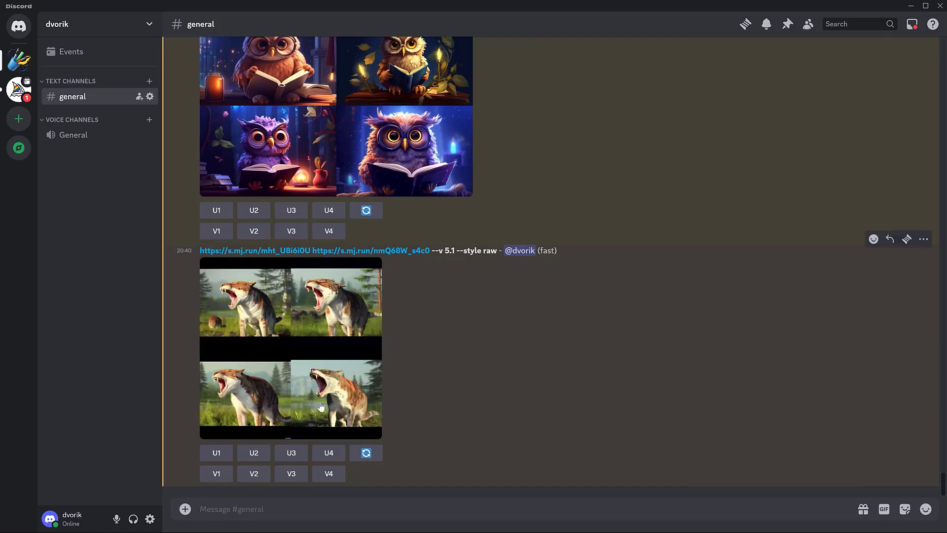
pyautogui.click(321, 406)
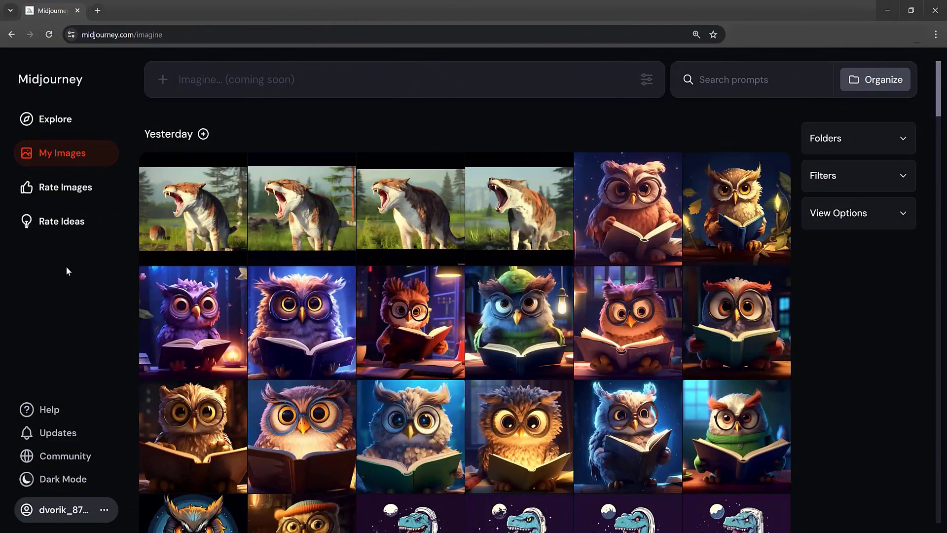
# On the Midjourney website, search the Explore gallery's prompts for "An artist drawing by an easel" and browse the matching images.
pyautogui.click(52, 122)
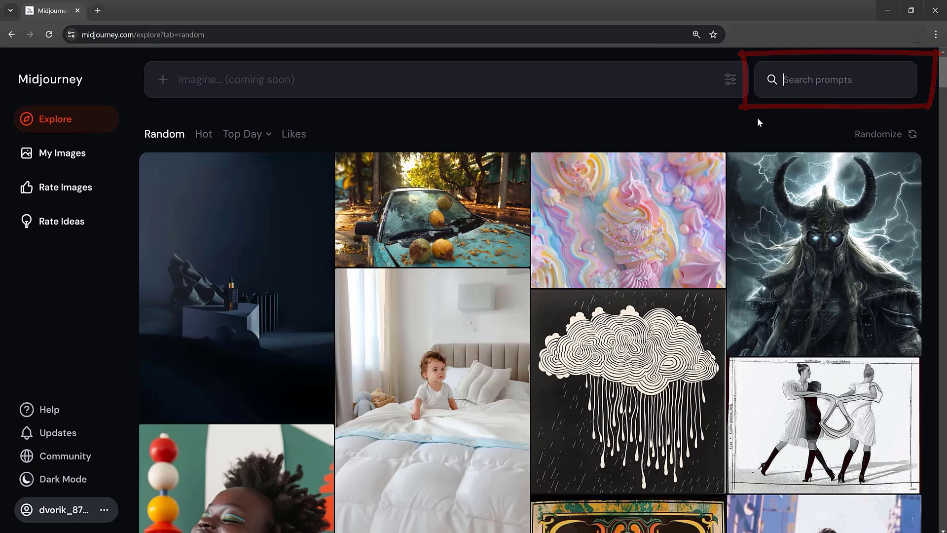
pyautogui.hotkey('ctrl', 'v')
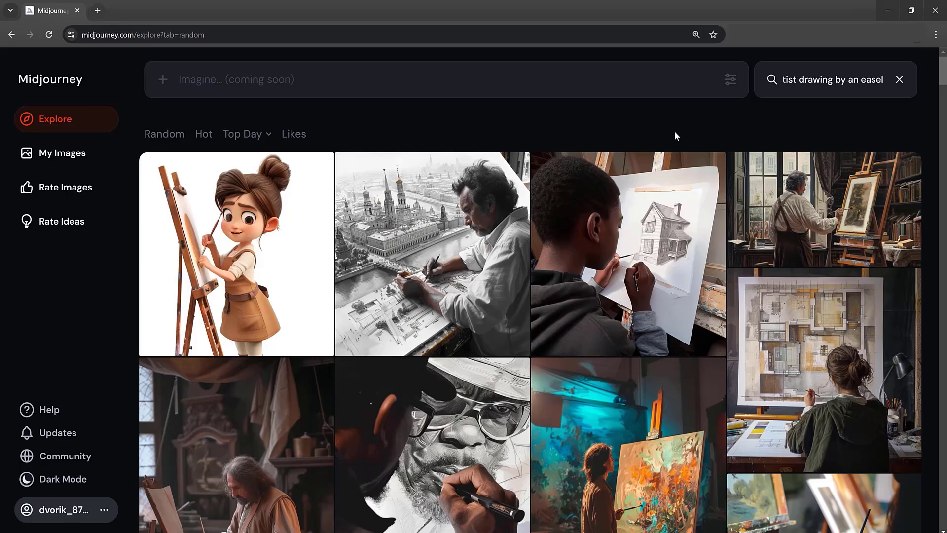
pyautogui.scroll(-15, 674, 131)
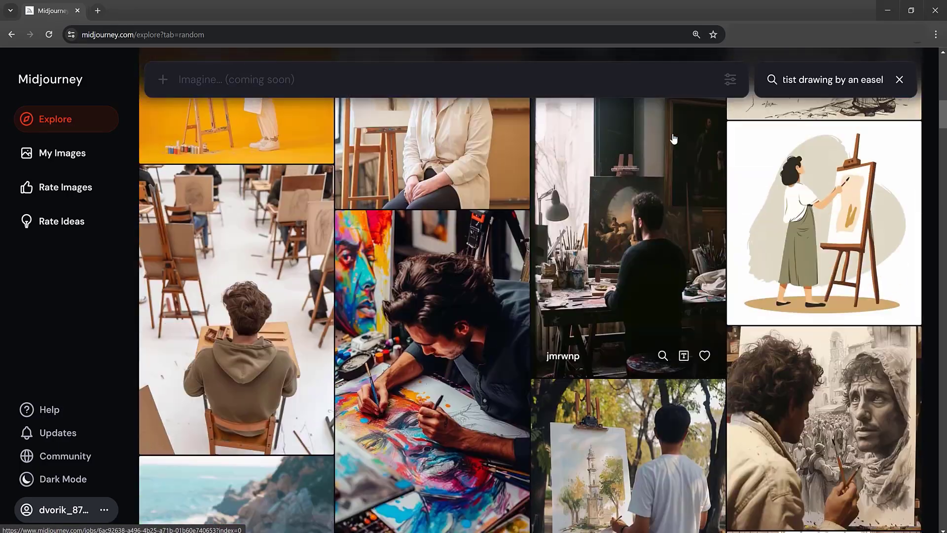
pyautogui.scroll(-15, 673, 139)
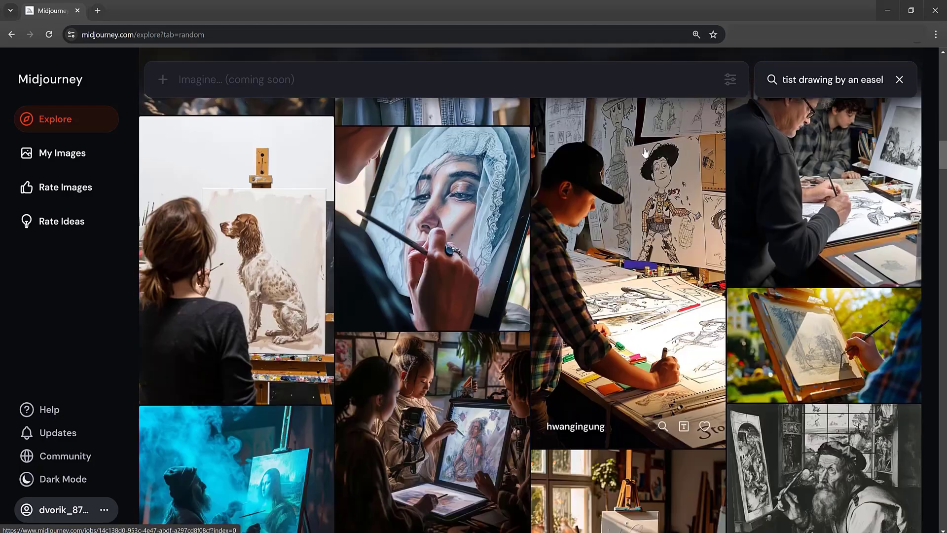
pyautogui.scroll(-10, 645, 152)
pyautogui.scroll(2, 645, 152)
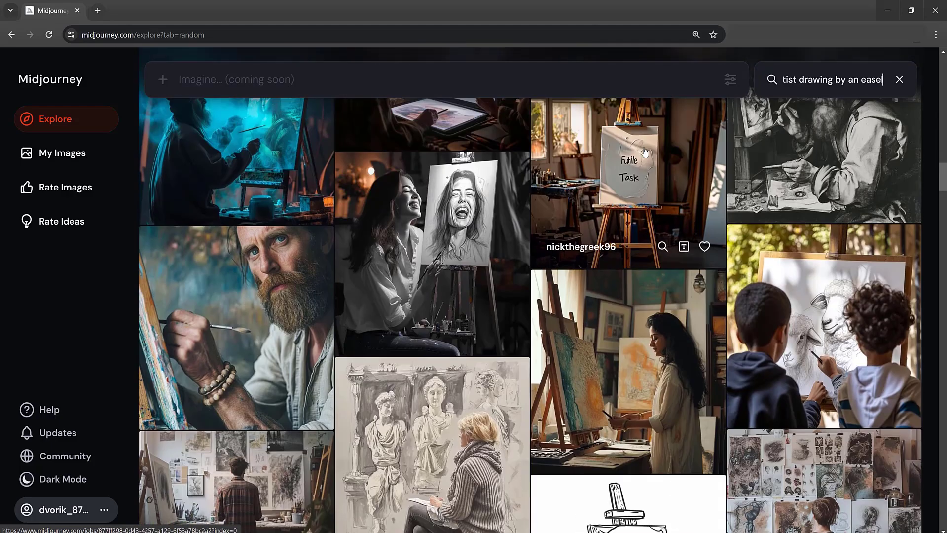
# Open the picture of the bearded man painting with a bead bracelet and copy its full prompt.
pyautogui.click(241, 351)
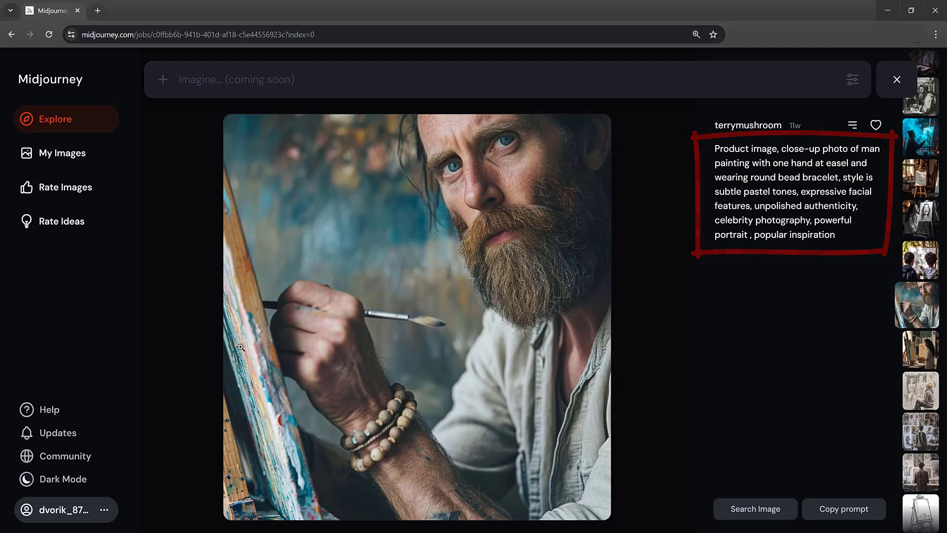
pyautogui.moveTo(715, 148); pyautogui.dragTo(839, 239)
pyautogui.rightClick(762, 192)
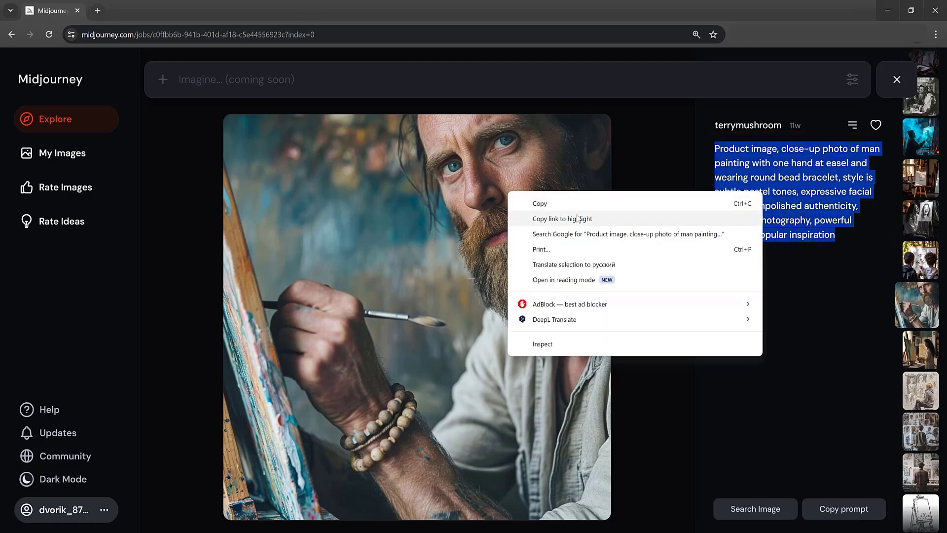
pyautogui.click(540, 205)
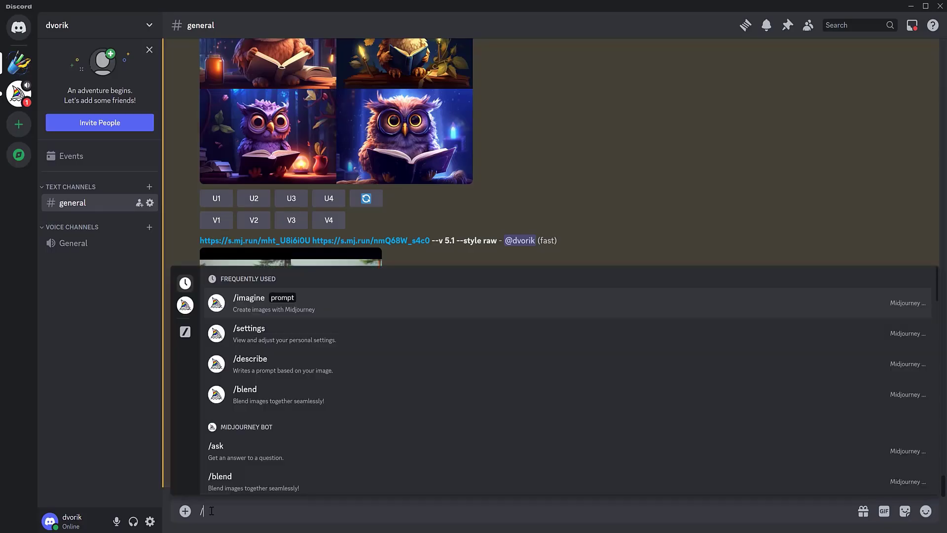
# Switch to Discord, generate images with /imagine from the copied bearded-painter prompt, and view the grid enlarged.
pyautogui.click(247, 301)
pyautogui.hotkey('ctrl', 'v')
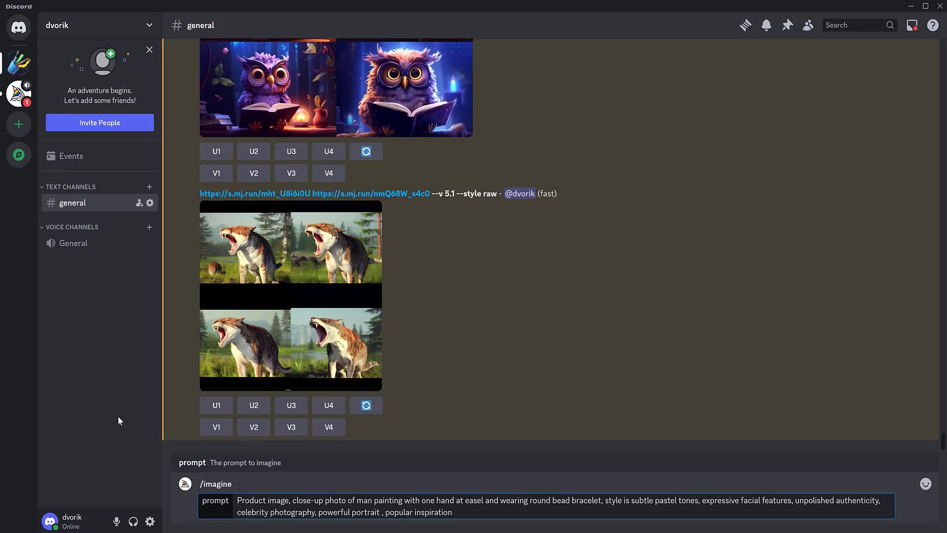
pyautogui.press('Return')
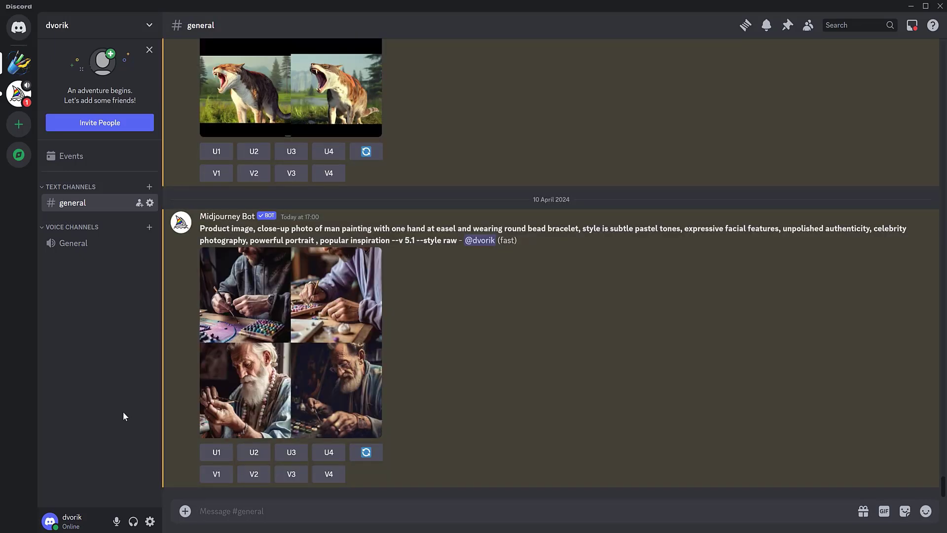
pyautogui.click(306, 351)
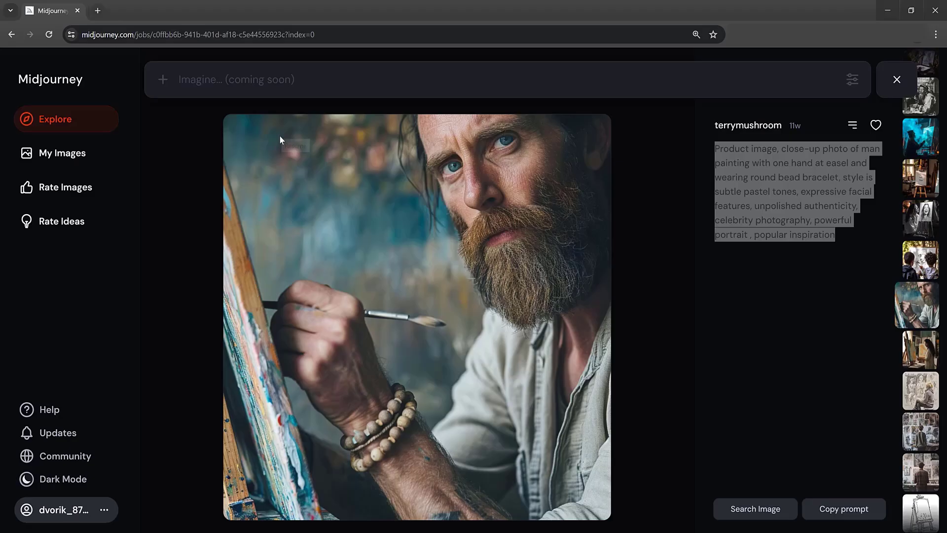
# Return to the Midjourney gallery, open the illustration of the old craftsman working by a window, and copy its Italian prompt.
pyautogui.click(171, 253)
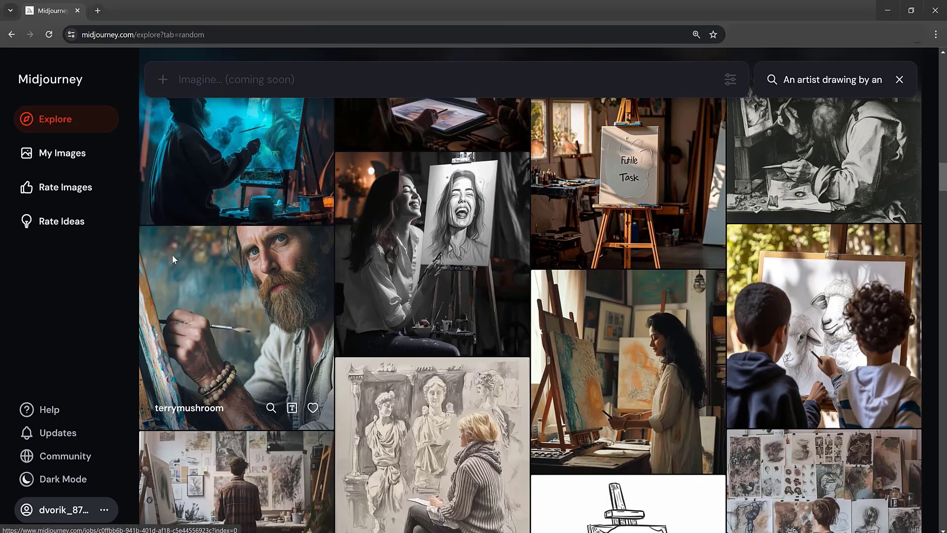
pyautogui.scroll(-5, 939, 367)
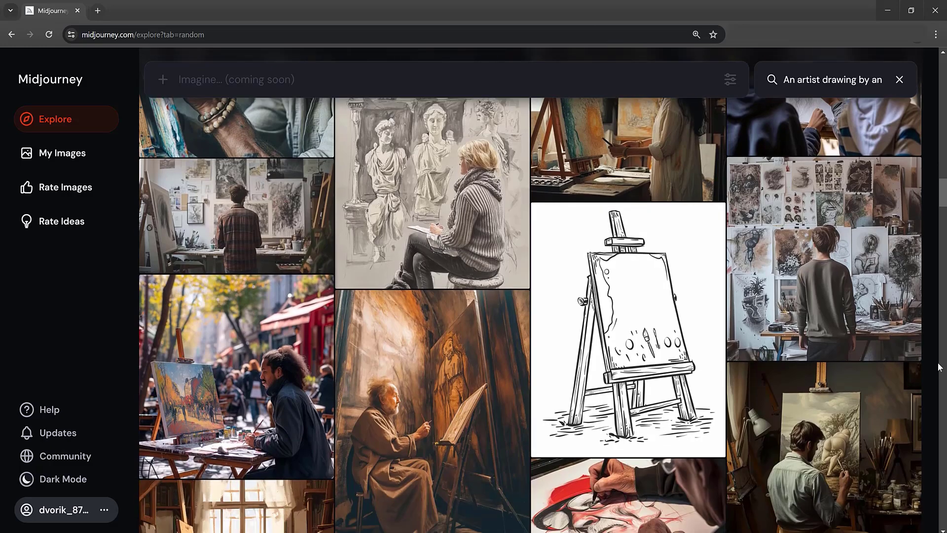
pyautogui.scroll(-1, 939, 367)
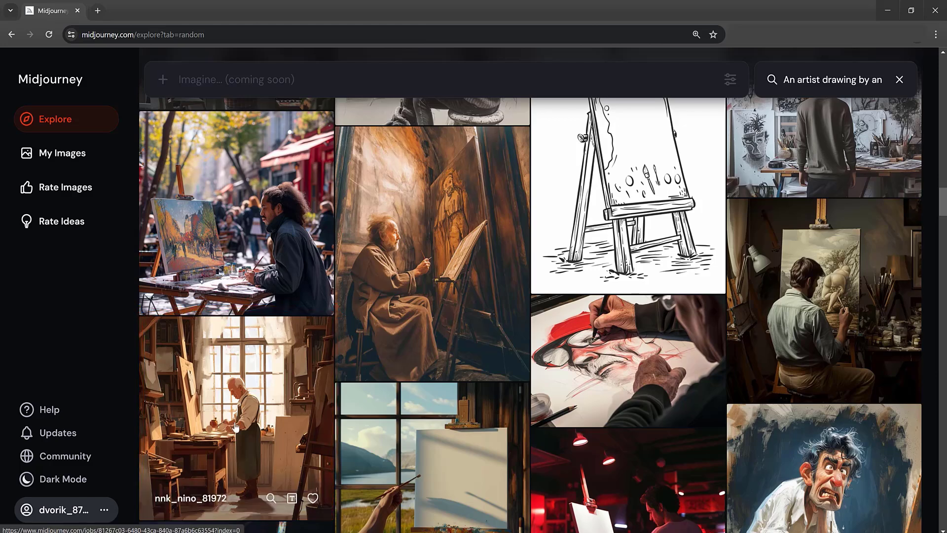
pyautogui.click(236, 427)
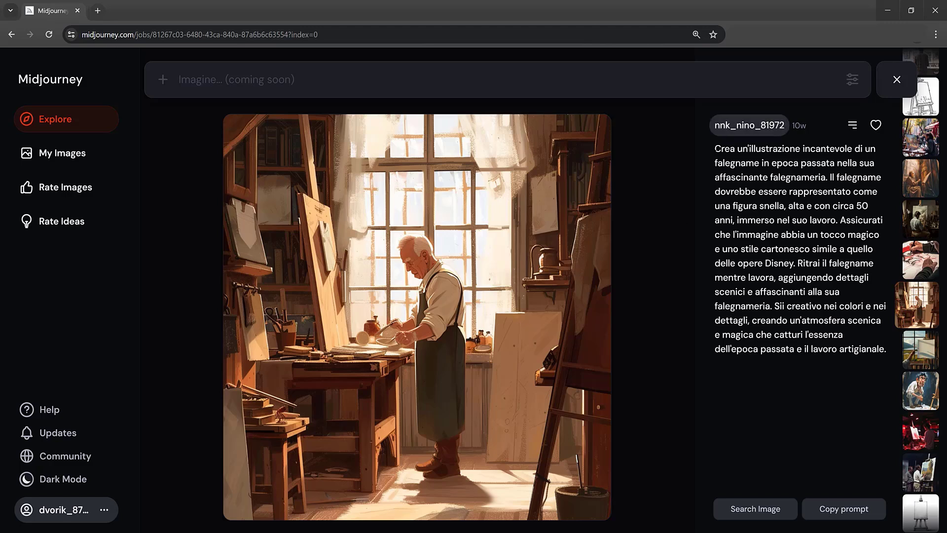
pyautogui.moveTo(717, 148); pyautogui.dragTo(887, 354)
pyautogui.hotkey('ctrl', 'c')
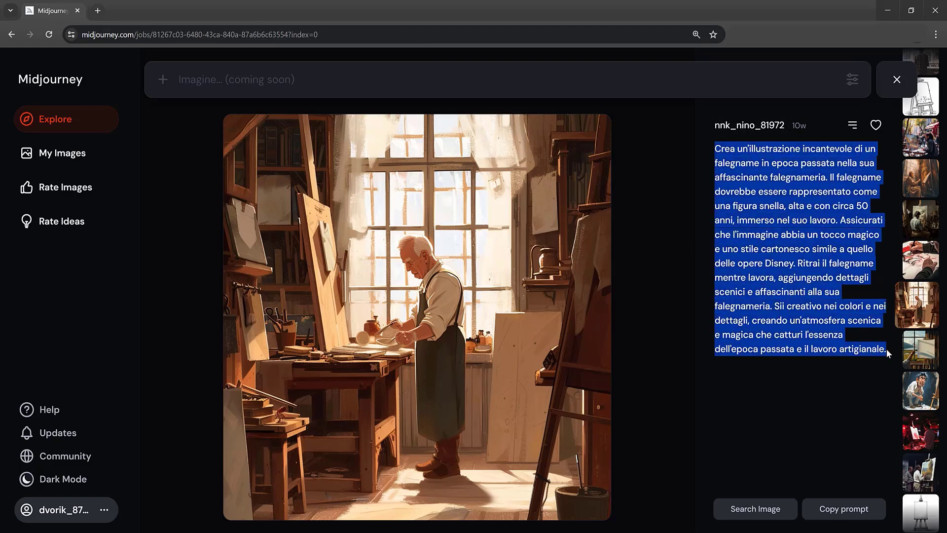
pyautogui.click(888, 355)
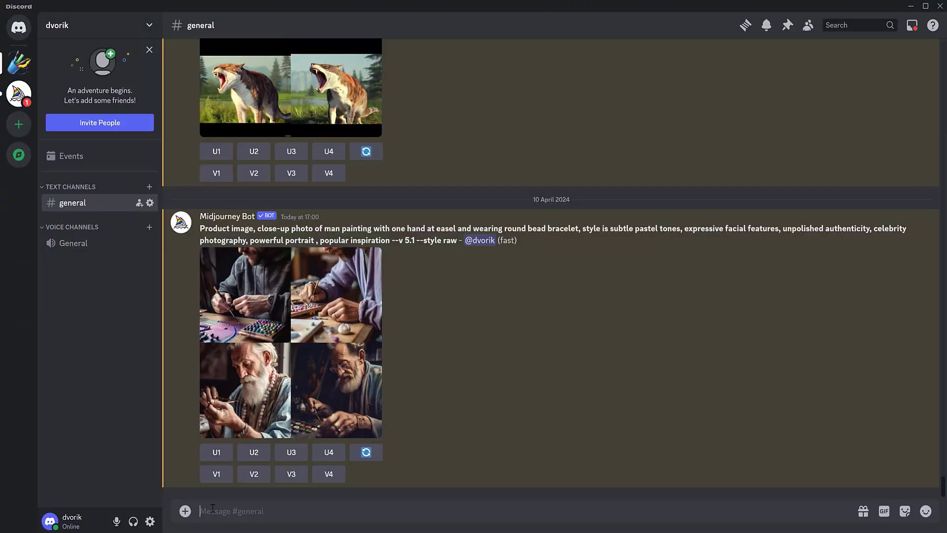
# In Discord, generate images with /imagine from the copied Italian carpenter prompt and view the grid enlarged.
pyautogui.write('/')
pyautogui.click(251, 301)
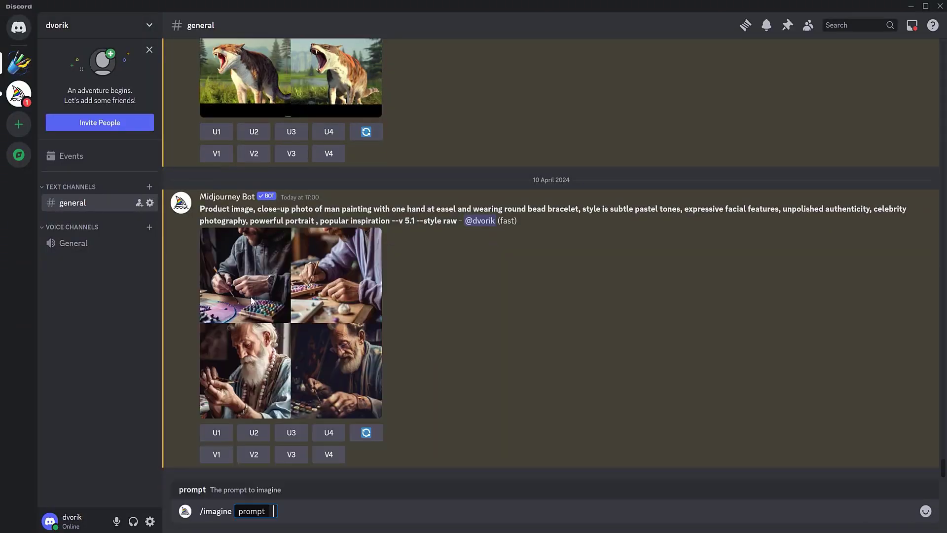
pyautogui.hotkey('ctrl', 'v')
pyautogui.press('Return')
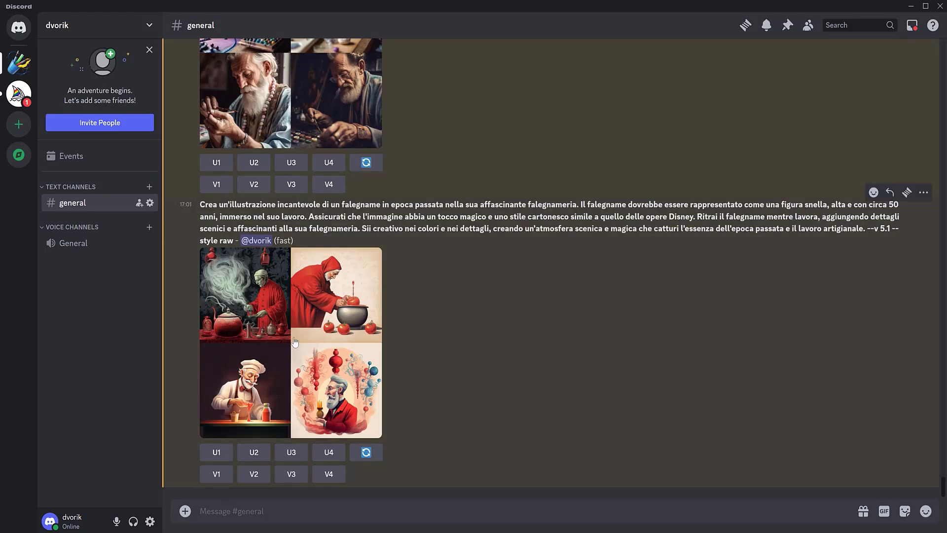
pyautogui.click(292, 339)
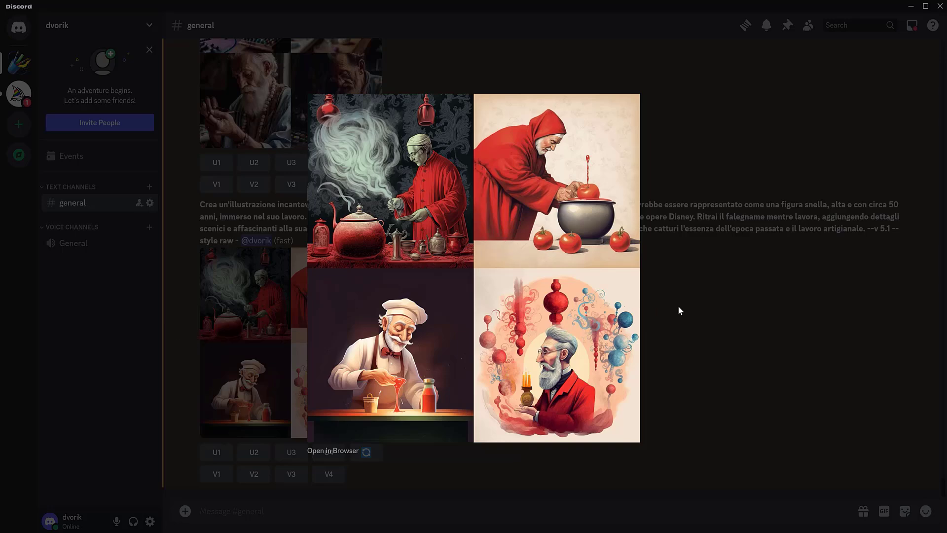
pyautogui.click(187, 305)
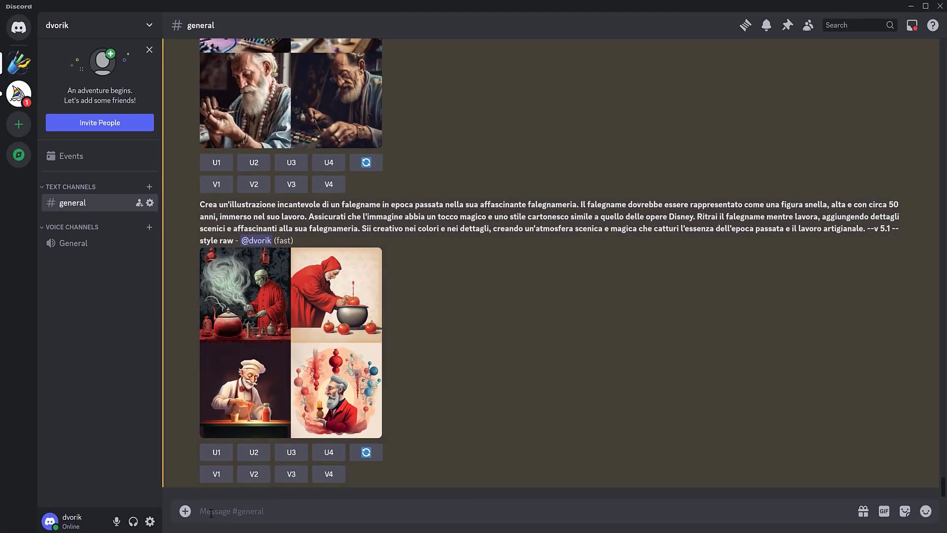
# Run the /settings command to show the Midjourney bot's personal settings.
pyautogui.write('/')
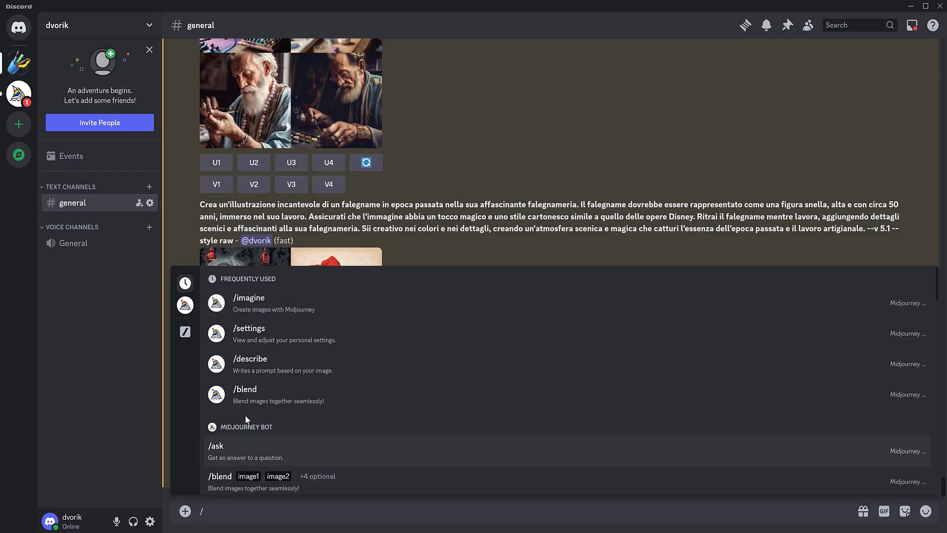
pyautogui.click(255, 334)
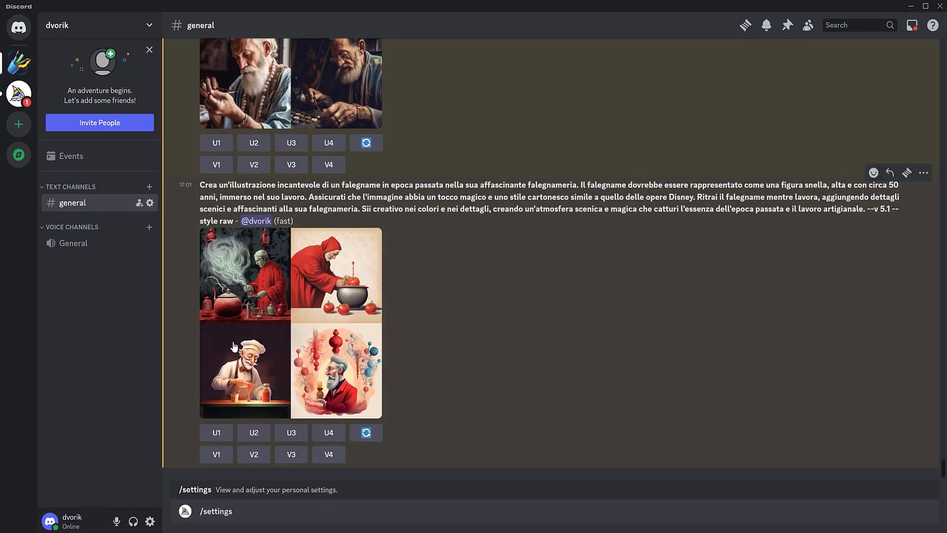
pyautogui.press('Return')
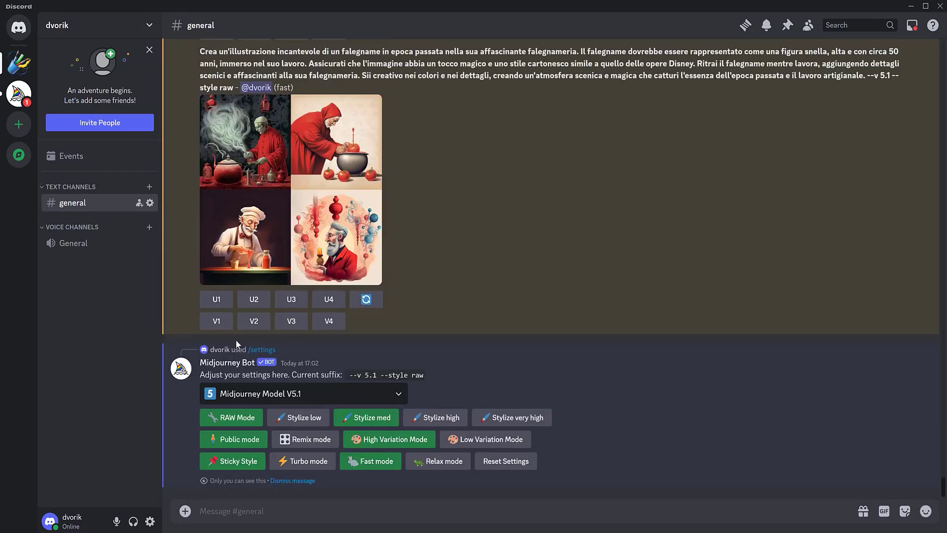
# Switch the bot to the default model (V6) and generate images with /imagine from the copied Italian carpenter prompt, viewing the grid enlarged.
pyautogui.click(398, 394)
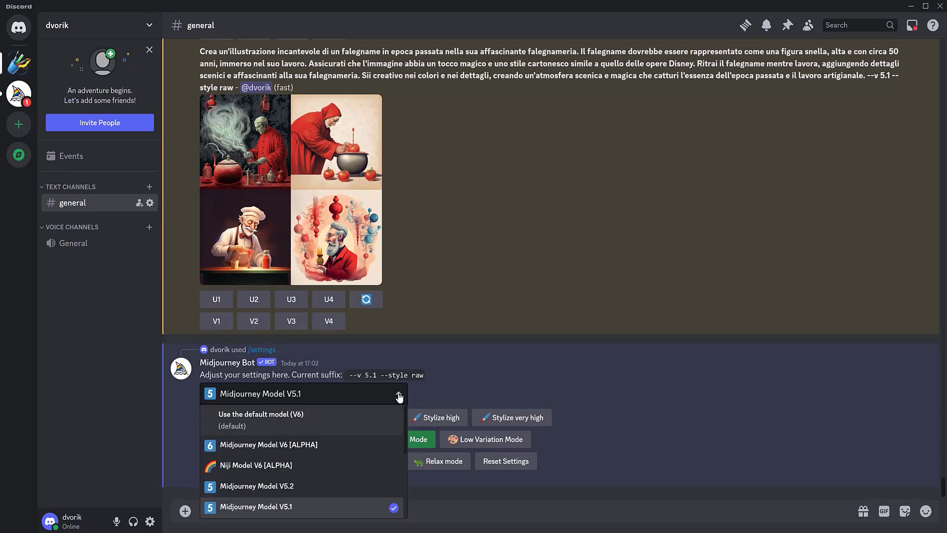
pyautogui.click(269, 419)
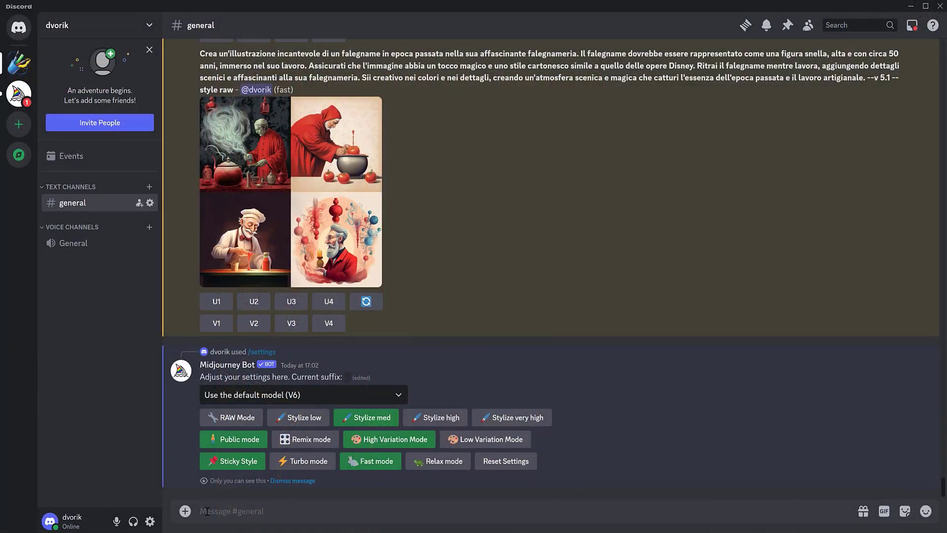
pyautogui.write('/')
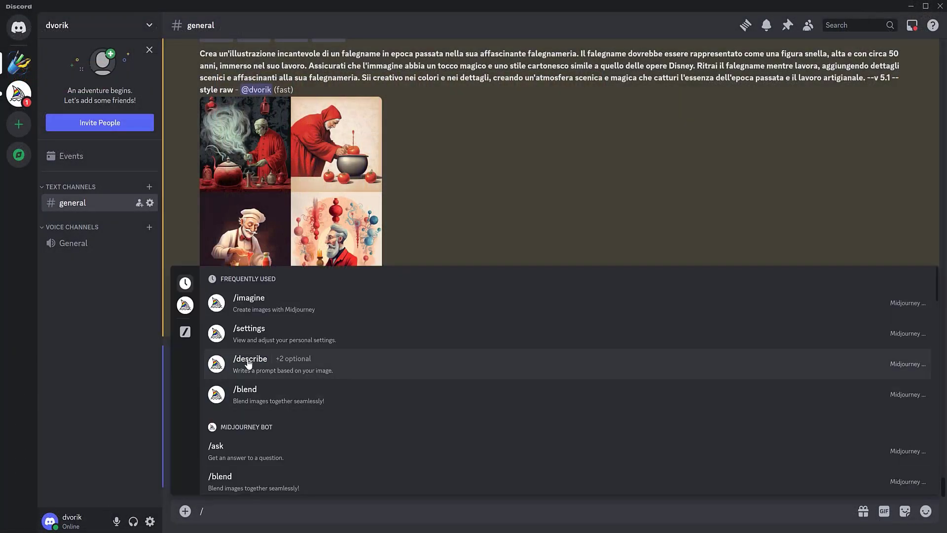
pyautogui.click(253, 303)
pyautogui.hotkey('ctrl', 'v')
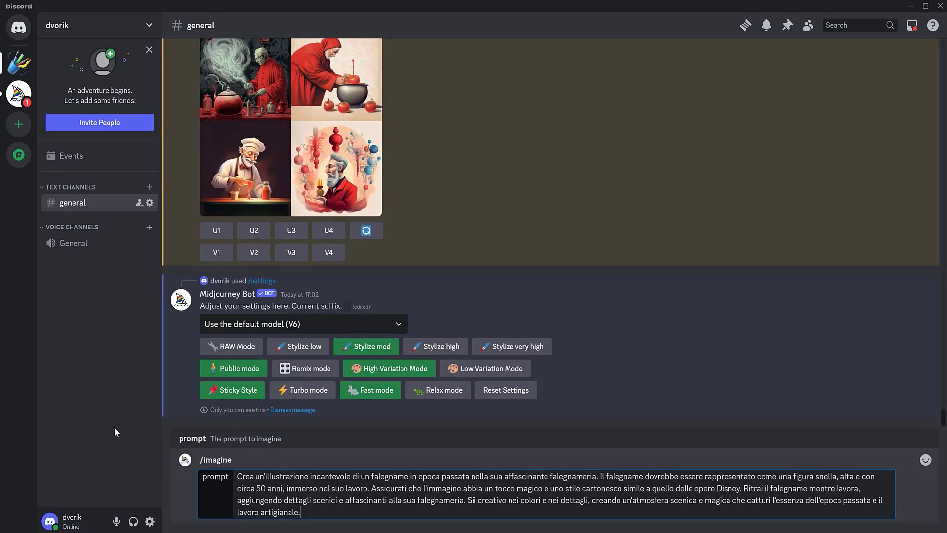
pyautogui.press('Return')
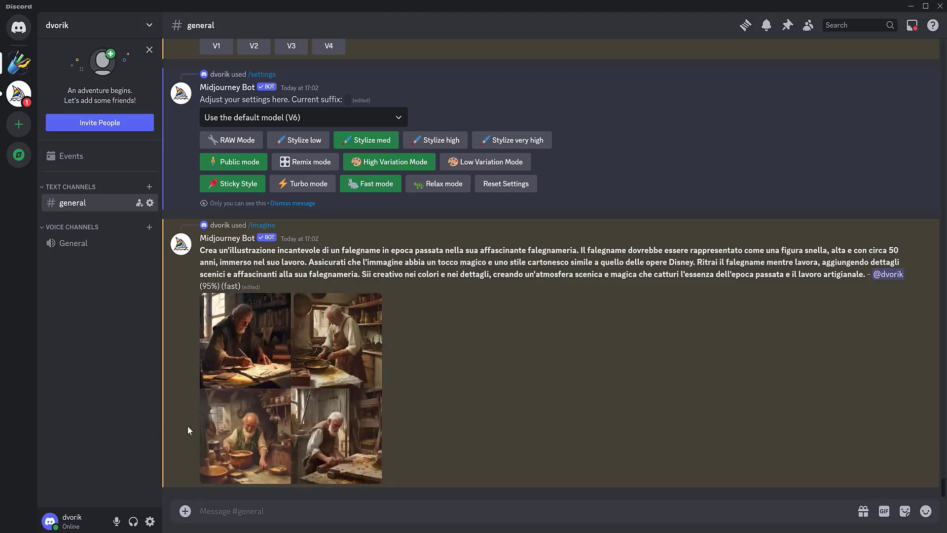
pyautogui.click(308, 401)
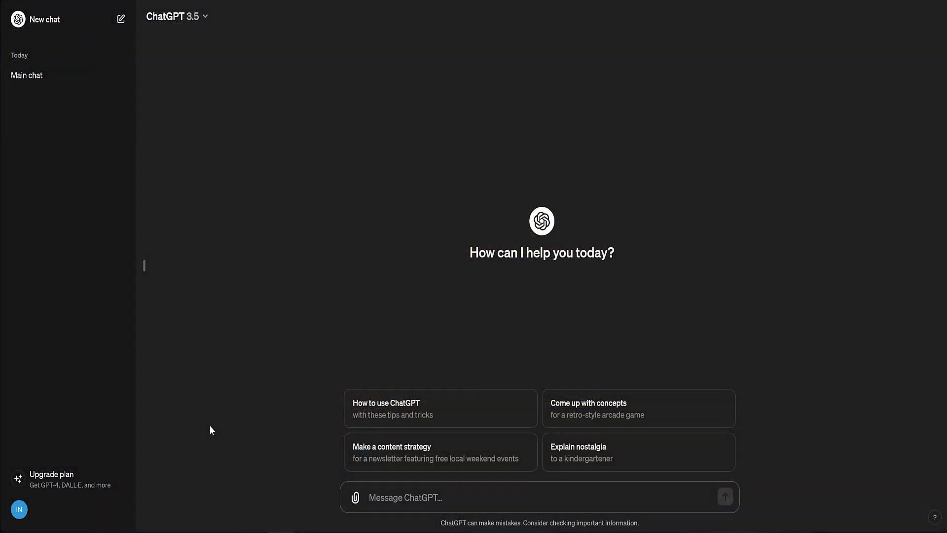
# In ChatGPT, ask "Can you translate this into Italian?", then request an English translation of the copied Italian carpenter prompt.
pyautogui.write('Can you translate this into Italian?')
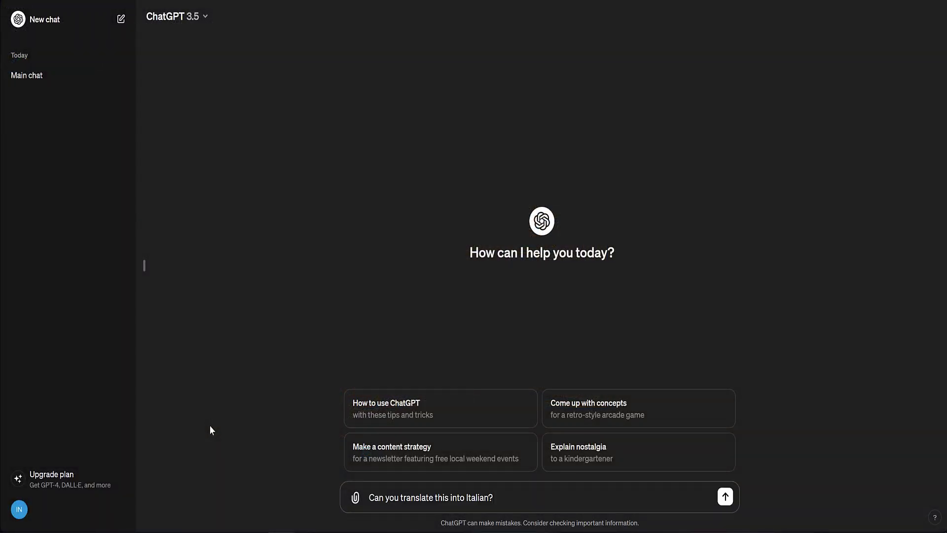
pyautogui.press('Return')
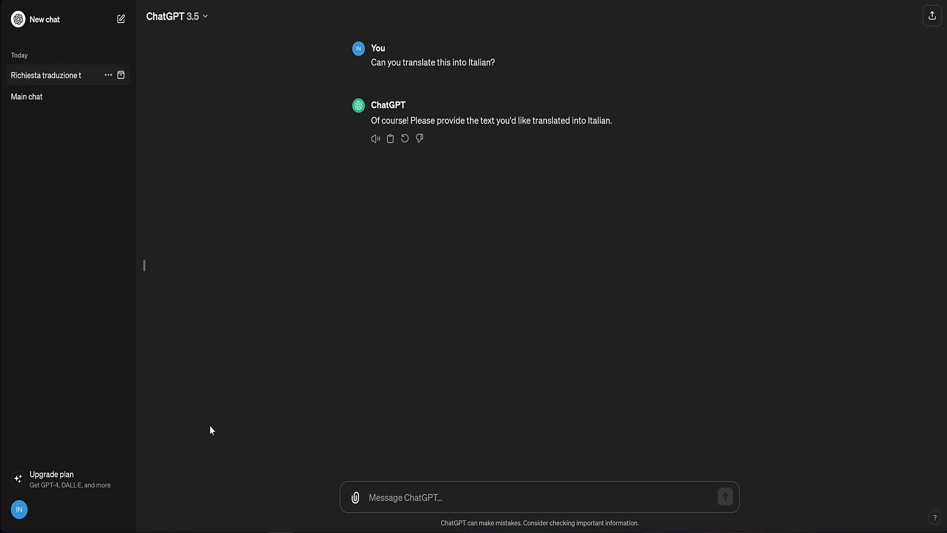
pyautogui.write('Translate this text into English.')
pyautogui.write("Crea un'illustrazione incantevole di un falegname in epoca passata nella sua affascinante falegnameria. Il falegname dovrebbe essere rappresentato come una figura snella, alta e con circa 50 anni, immerso nel suo lavoro. Assicurati che l'immagine abbia un tocco magico e uno stile cartonesco simile a quello delle opere Disney. Ritrai il falegname mentre lavora, aggiungendo dettagli scenici e affascinanti alla sua falegnameria. Sii creativo nei colori e nei dettagli, creando un'atmosfera scenica e magica che catturi l'essenza dell'epoca passata e il lavoro artigianale.")
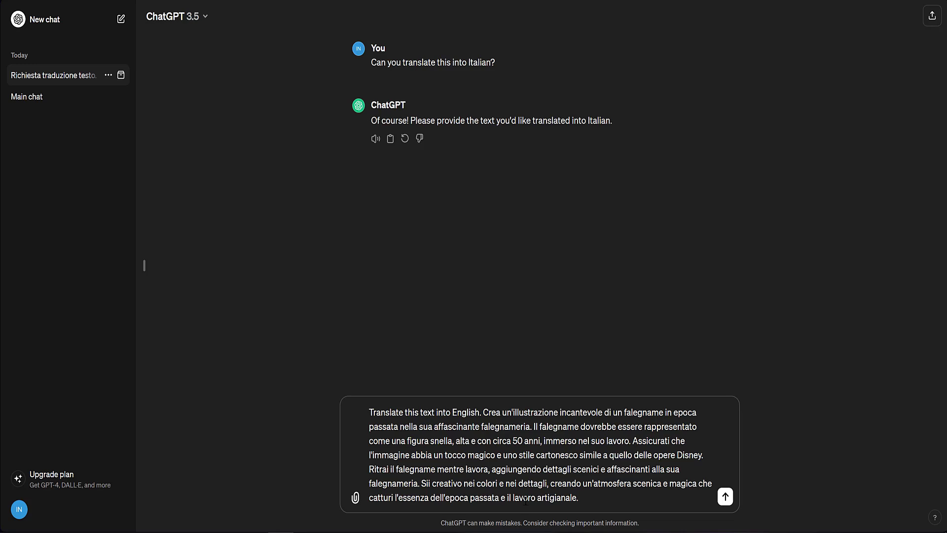
pyautogui.press('Return')
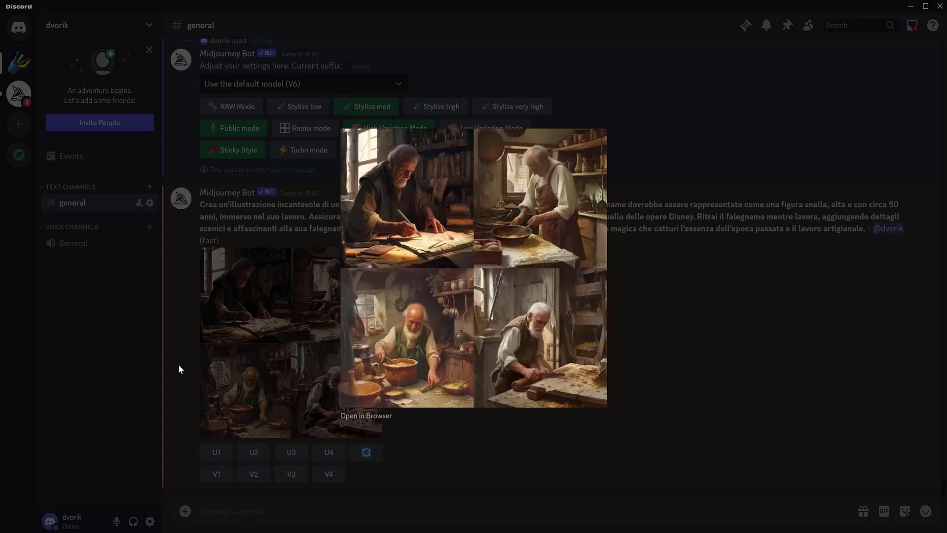
# Return to Discord and generate images with /imagine from the English translation, starting "Create a charming illustration of a woodworker from the past".
pyautogui.click(179, 365)
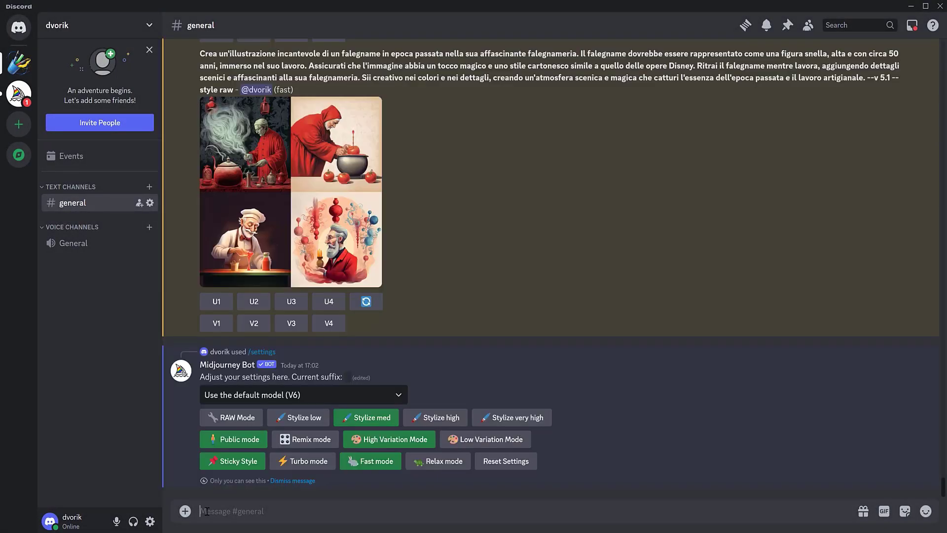
pyautogui.write('/')
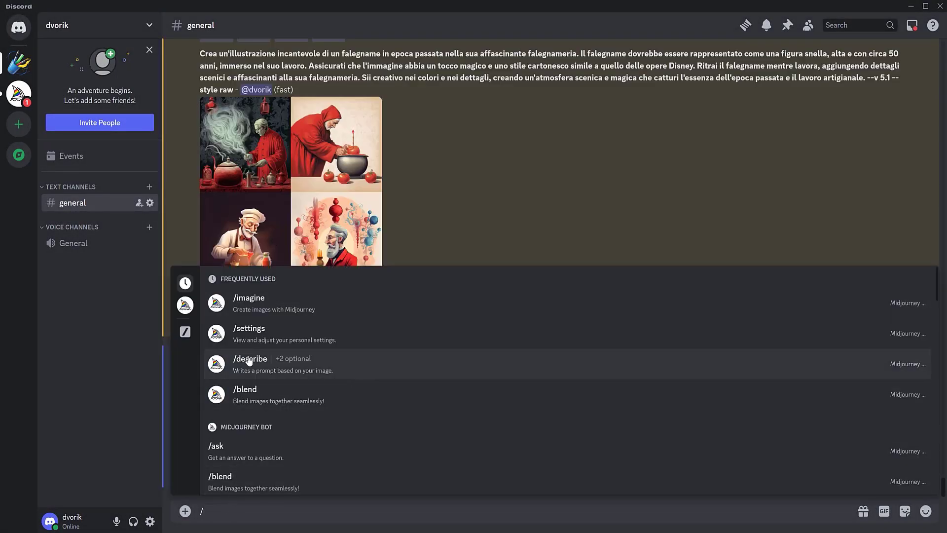
pyautogui.click(249, 300)
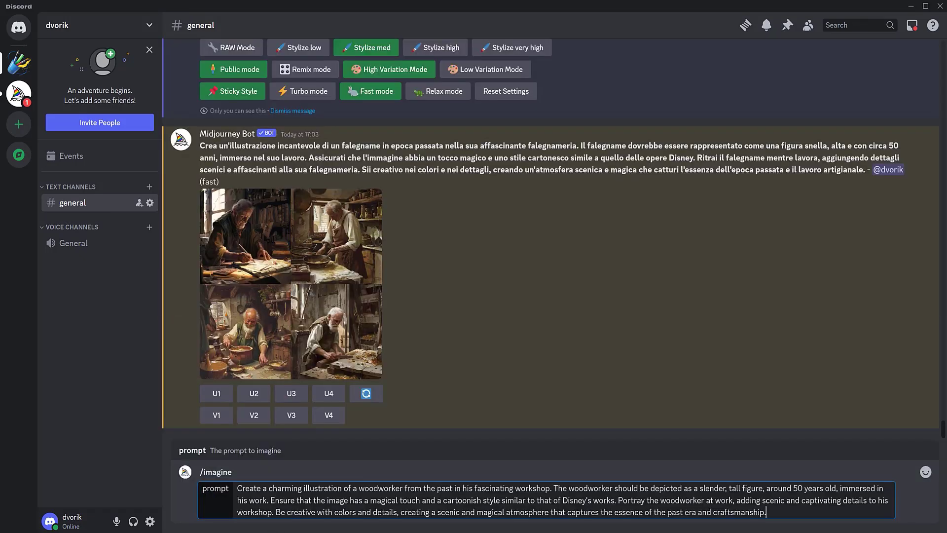
pyautogui.press('Return')
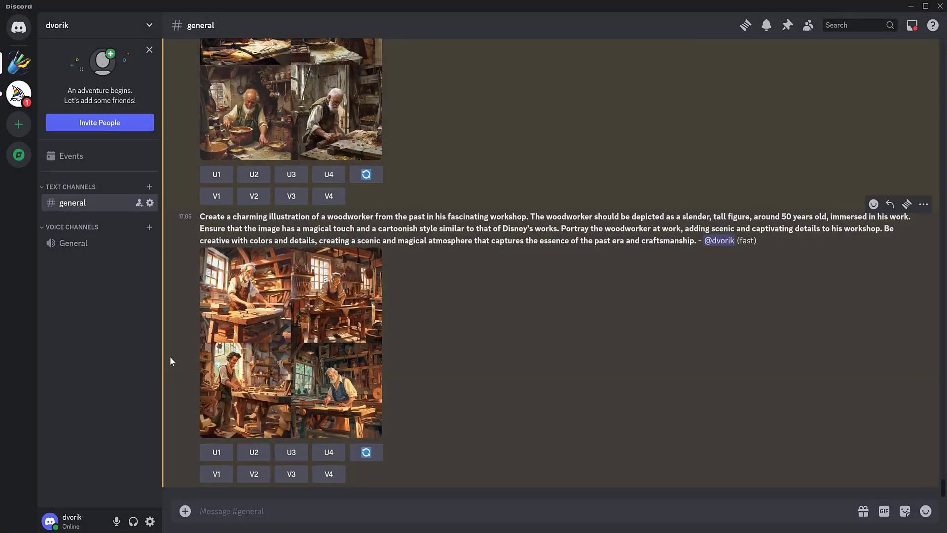
# Upscale the first image of the English woodworker grid and view it enlarged.
pyautogui.click(216, 452)
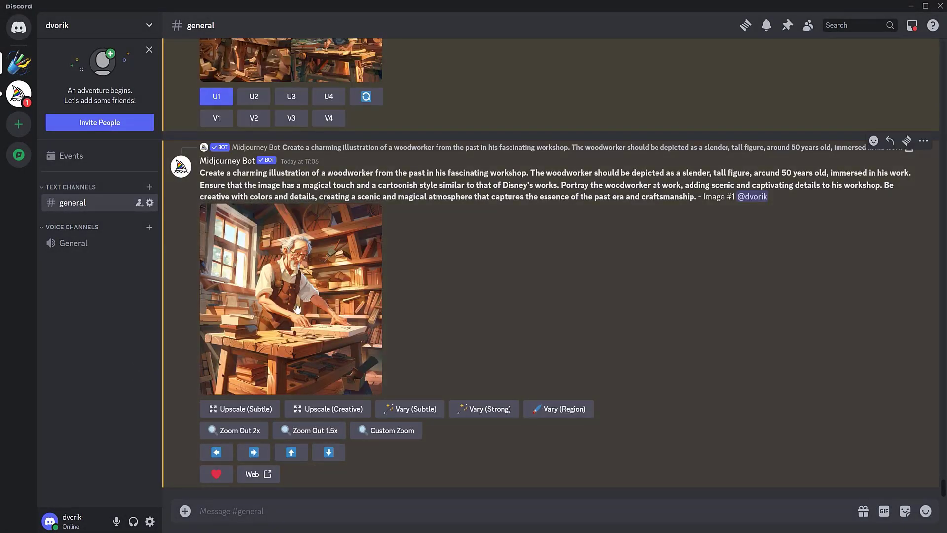
pyautogui.click(297, 308)
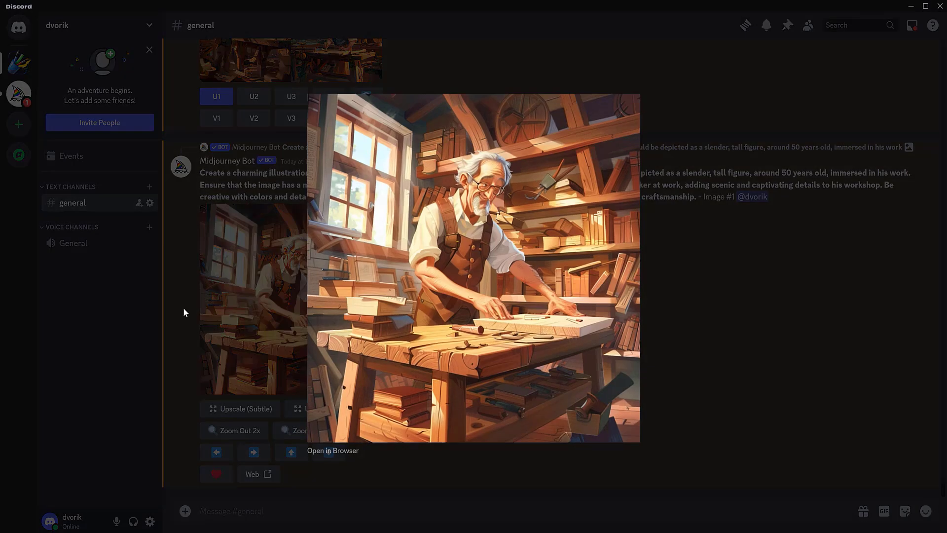
pyautogui.click(183, 311)
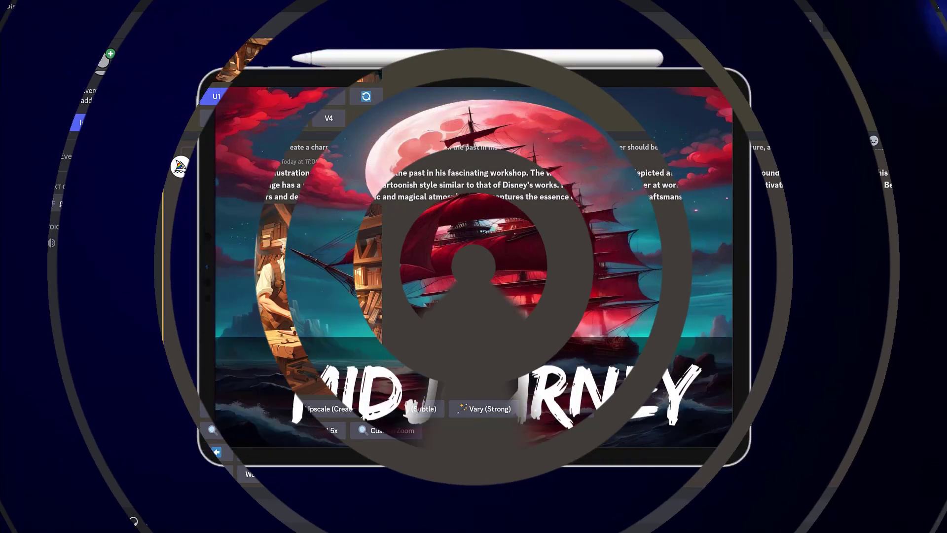